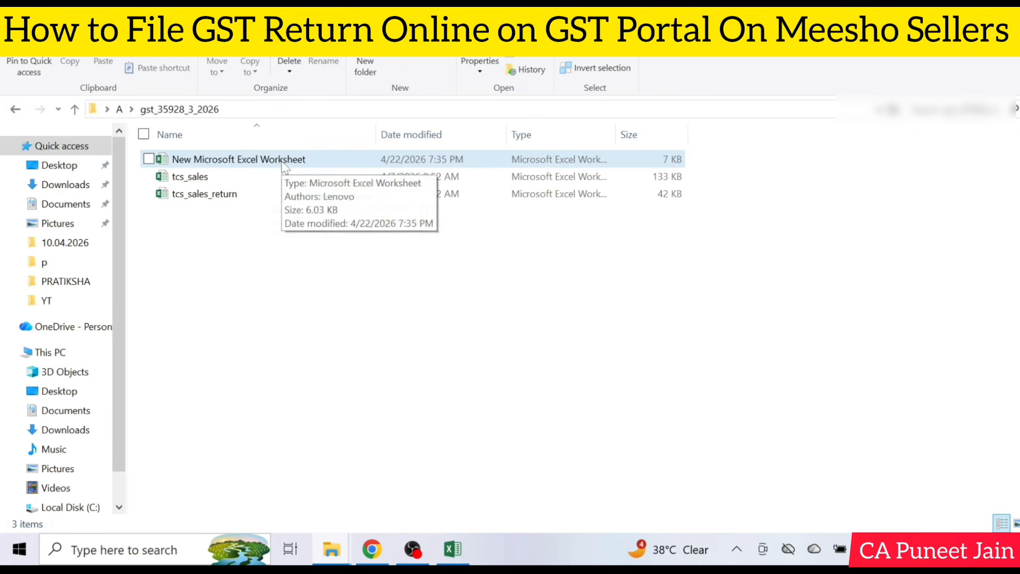
Open the tcs_sales workbook and fill the gst_rate column with yellow
{"action": "left_click", "coordinate": [273, 183]}
{"action": "double_click", "coordinate": [274, 184]}
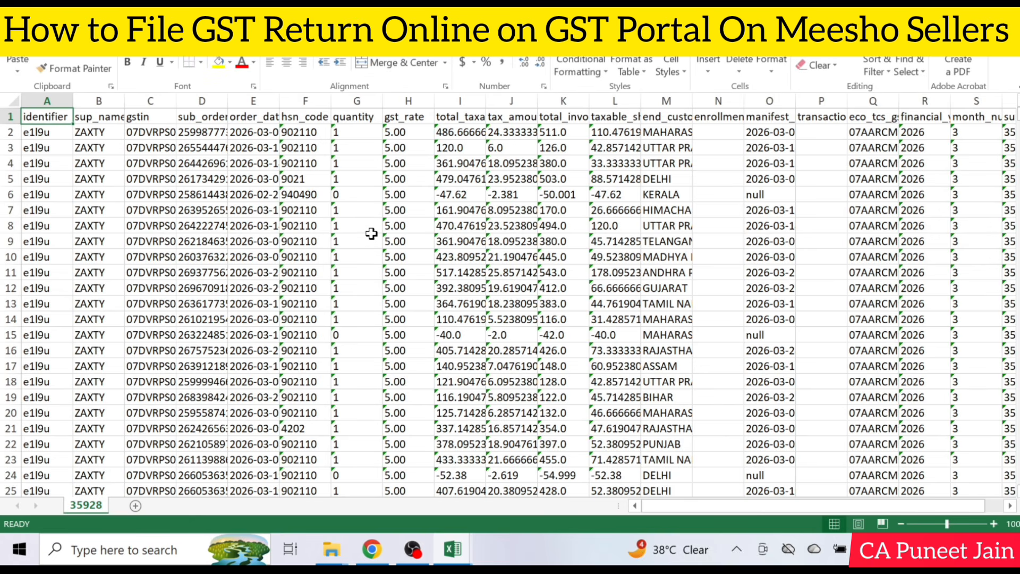
{"action": "left_click", "coordinate": [399, 96]}
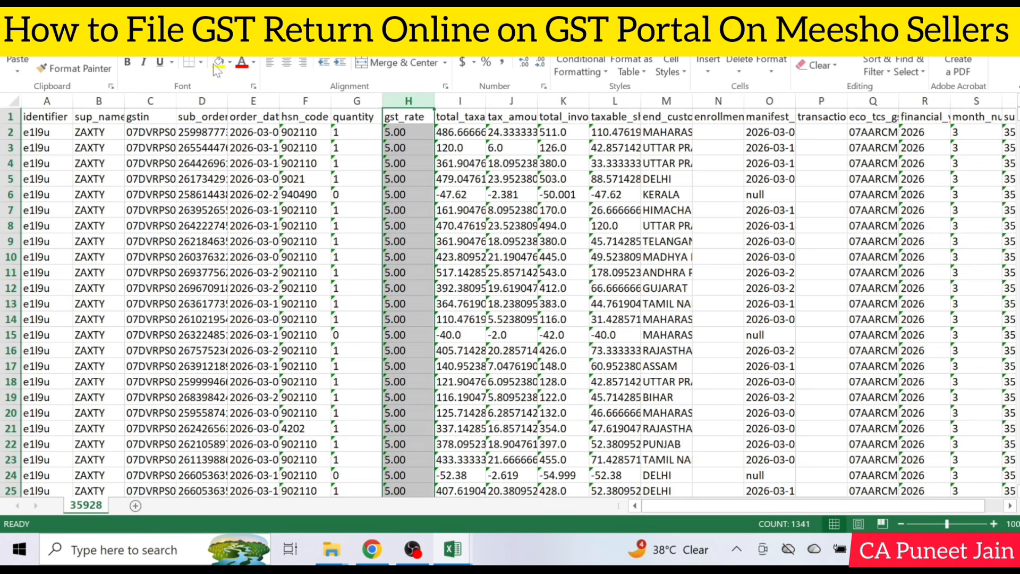
{"action": "left_click", "coordinate": [230, 62]}
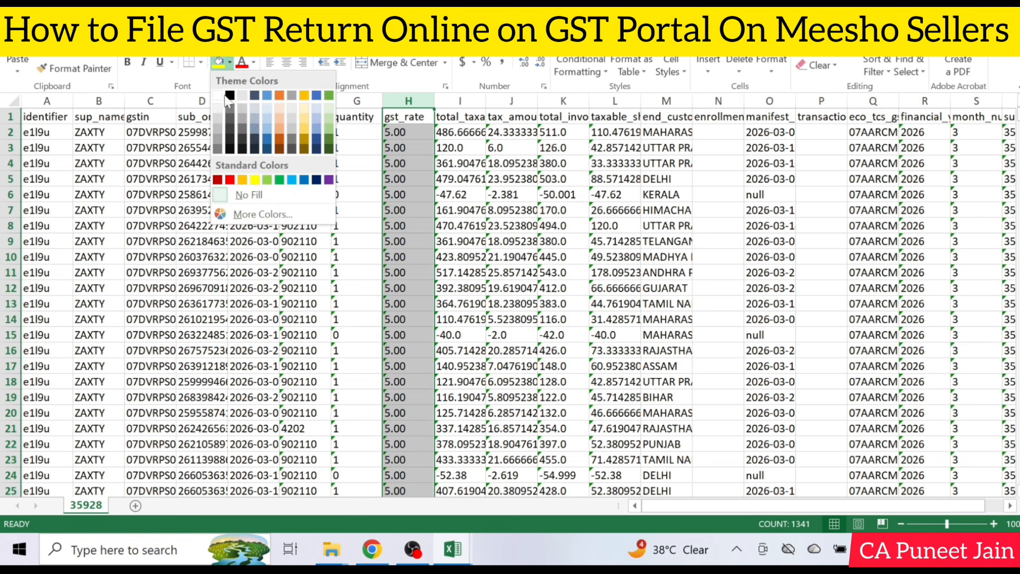
{"action": "left_click", "coordinate": [254, 181]}
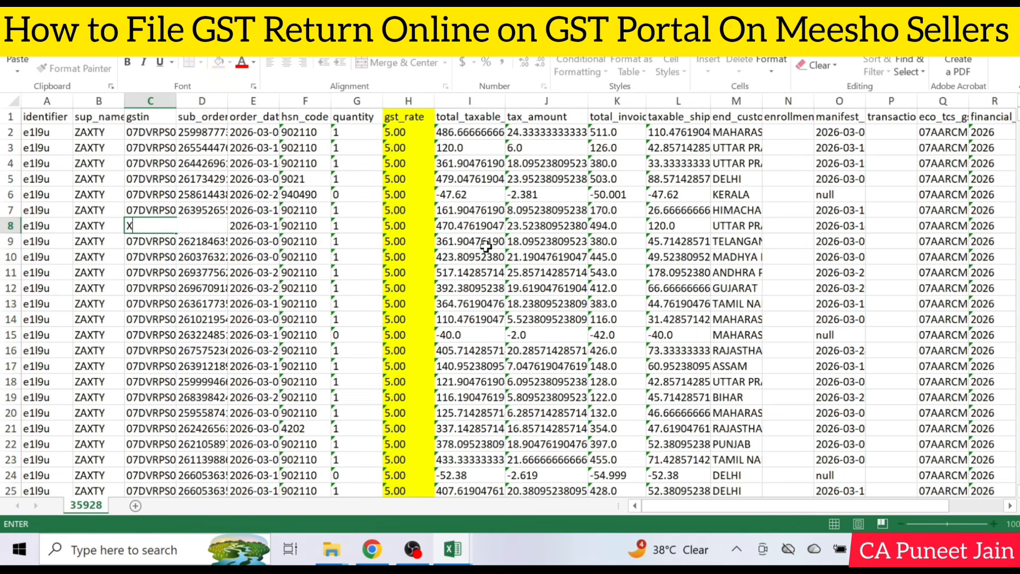
Widen the total_taxable_sale_value column, and fill it and the end_customer_state_new column with yellow
{"action": "left_click", "coordinate": [151, 225]}
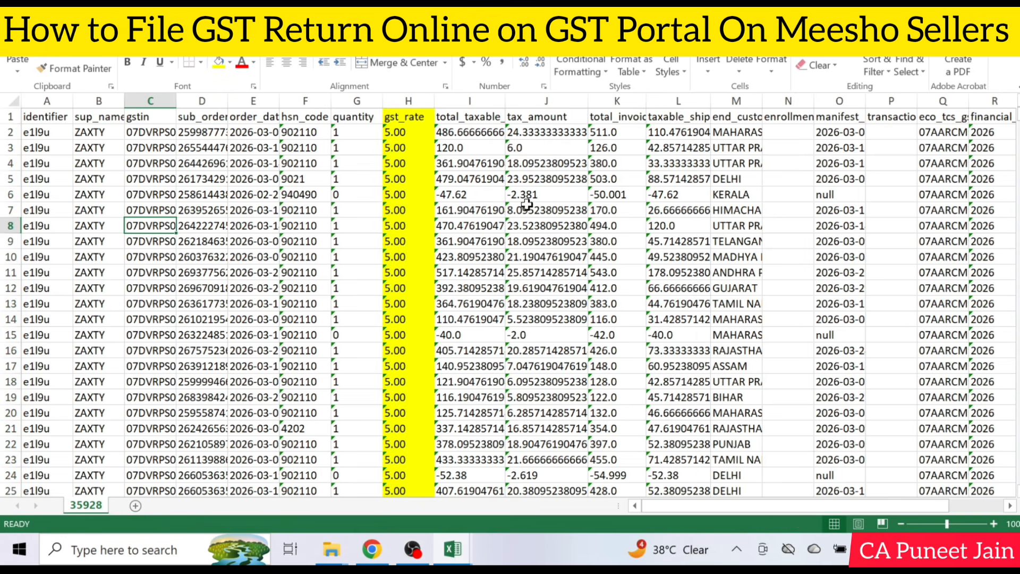
{"action": "left_click", "coordinate": [477, 102]}
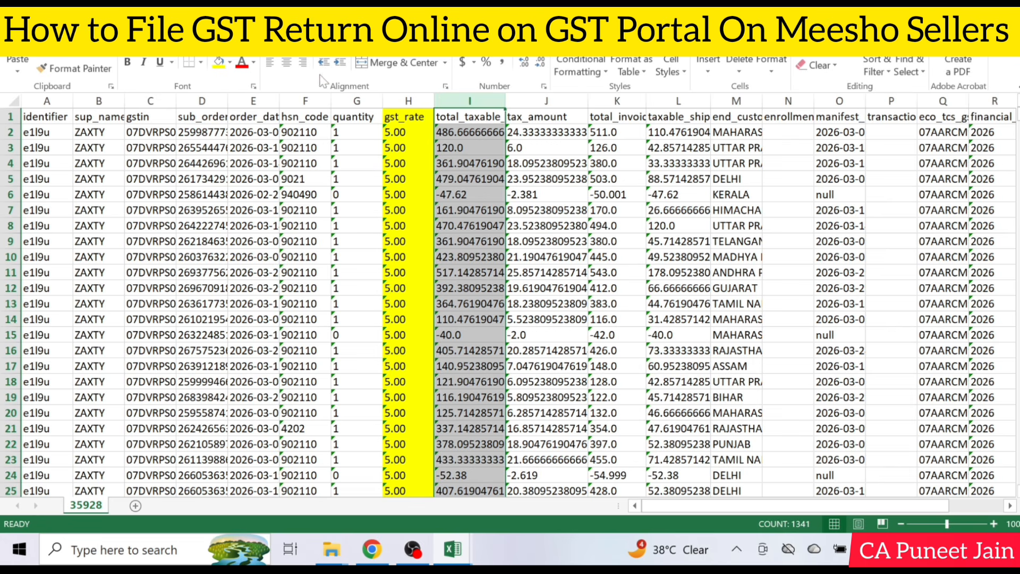
{"action": "left_click", "coordinate": [218, 62]}
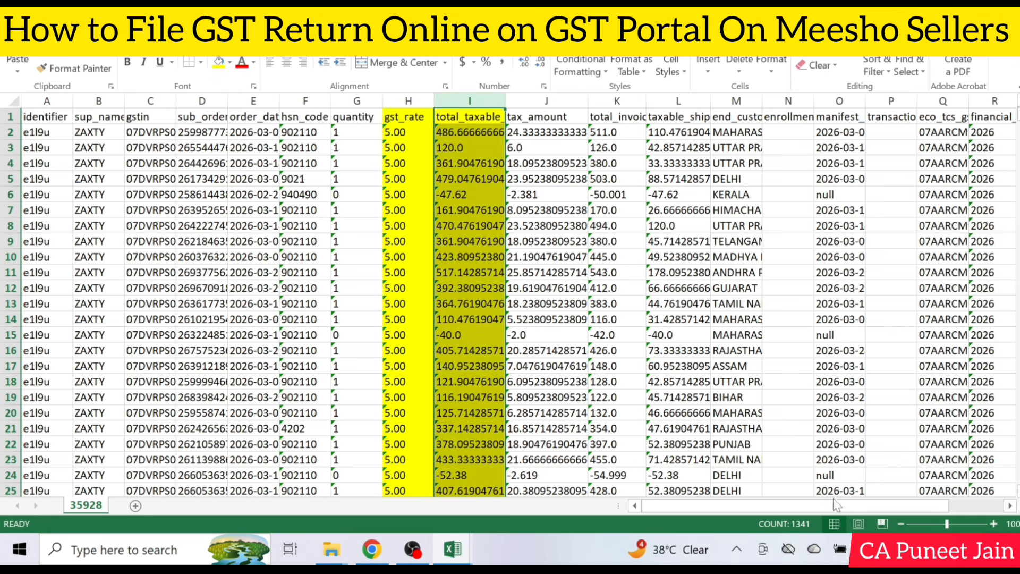
{"action": "left_click_drag", "start_coordinate": [833, 500], "coordinate": [861, 506]}
{"action": "left_click", "coordinate": [734, 100]}
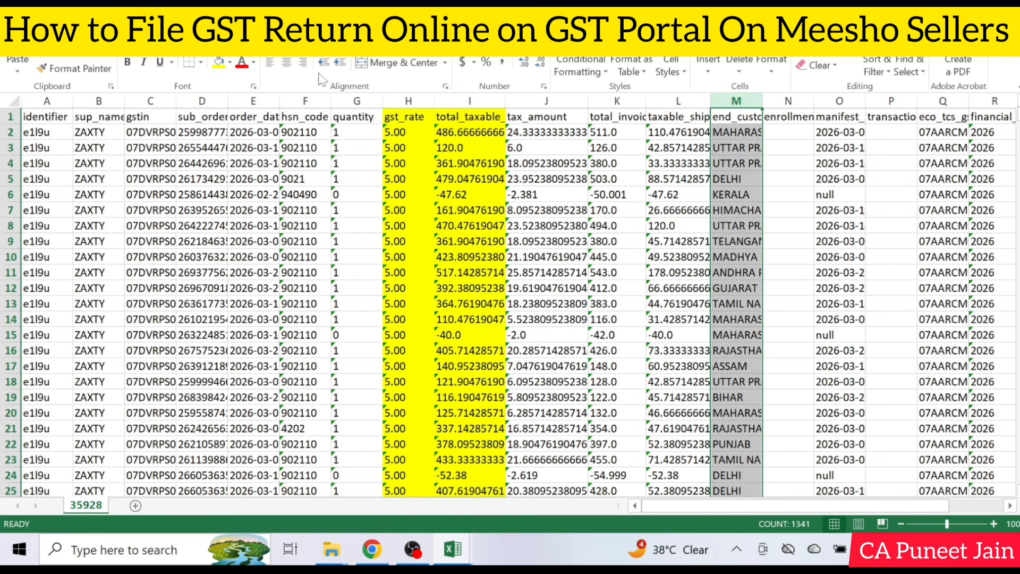
{"action": "left_click", "coordinate": [217, 63]}
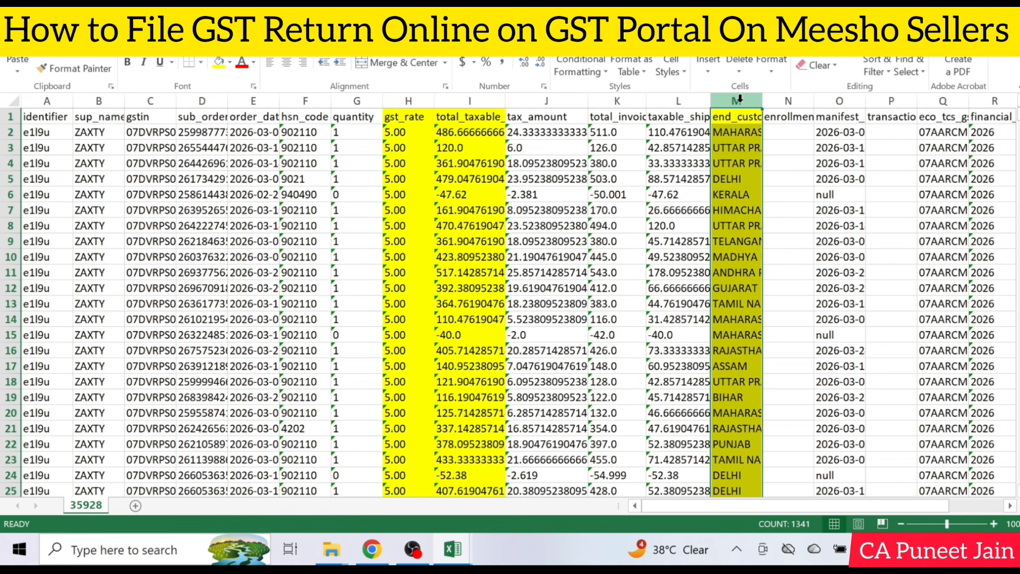
Copy the end_customer_state_new column from tcs_sales into column A of New Microsoft Excel Worksheet
{"action": "key", "text": "ctrl+c"}
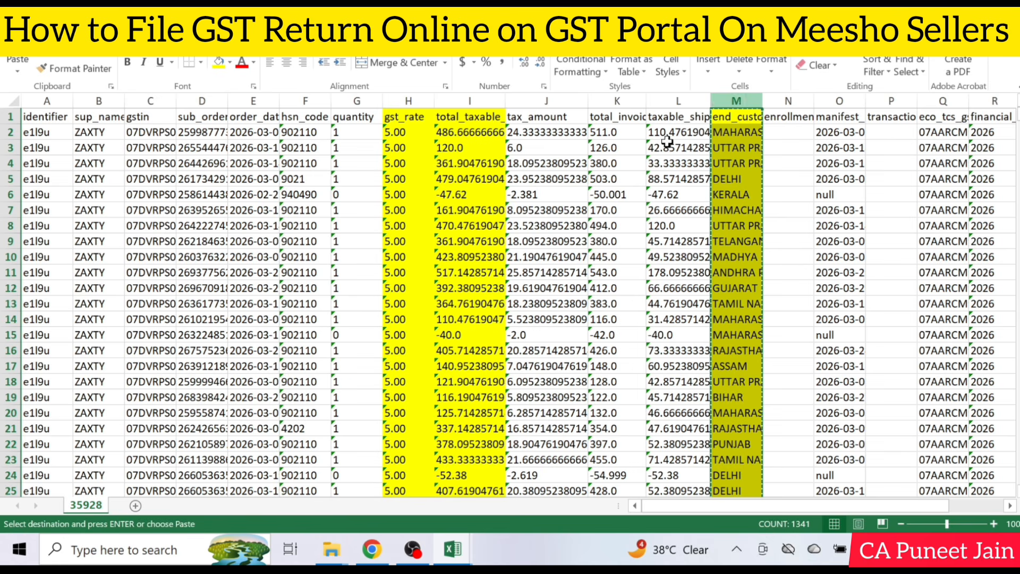
{"action": "mouse_move", "coordinate": [457, 550]}
{"action": "left_click", "coordinate": [392, 483]}
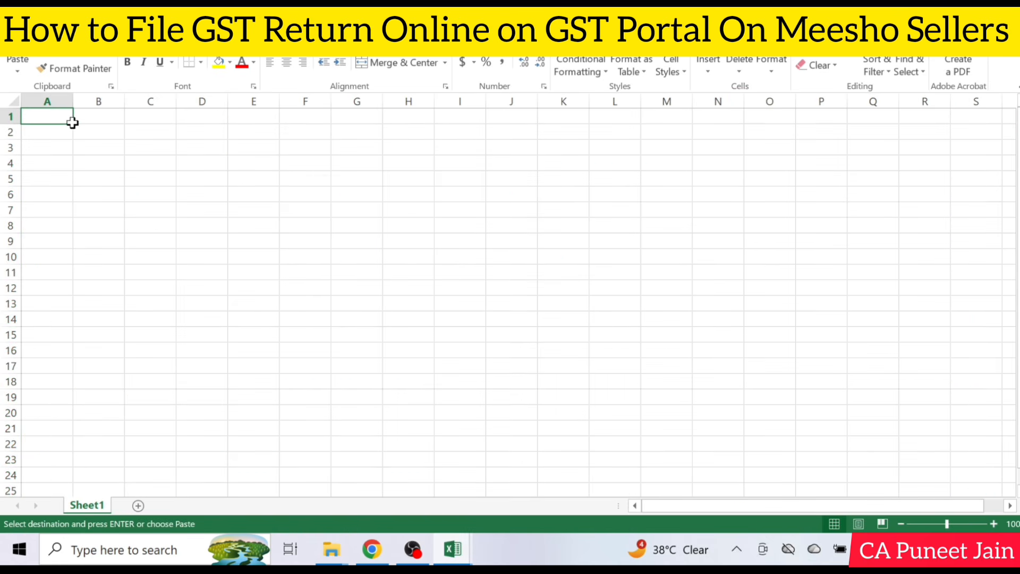
{"action": "key", "text": "ctrl+v"}
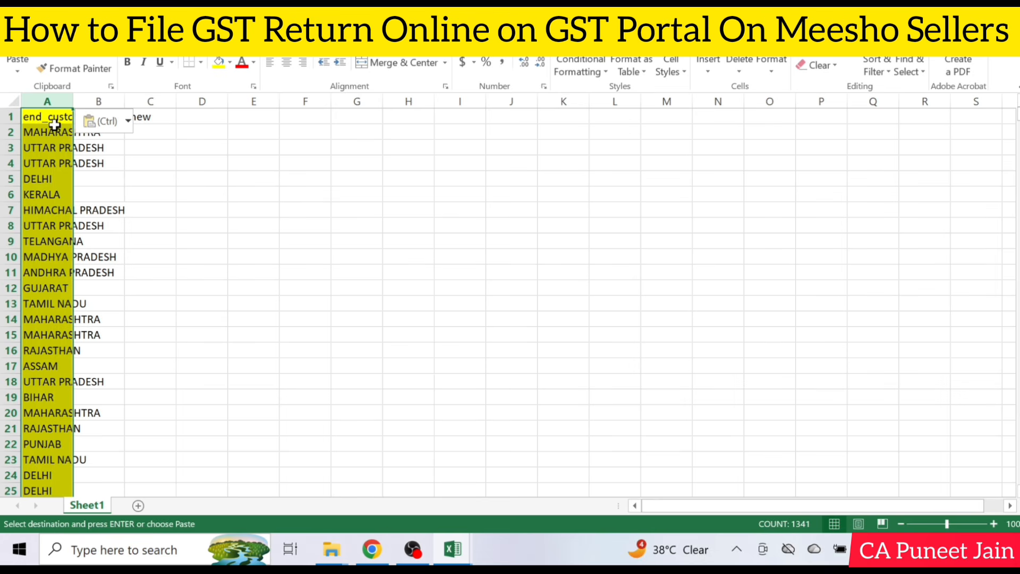
Copy the gst_rate and total_taxable_sale_value columns from tcs_sales into columns B and C of New Microsoft Excel Worksheet
{"action": "left_click", "coordinate": [453, 550]}
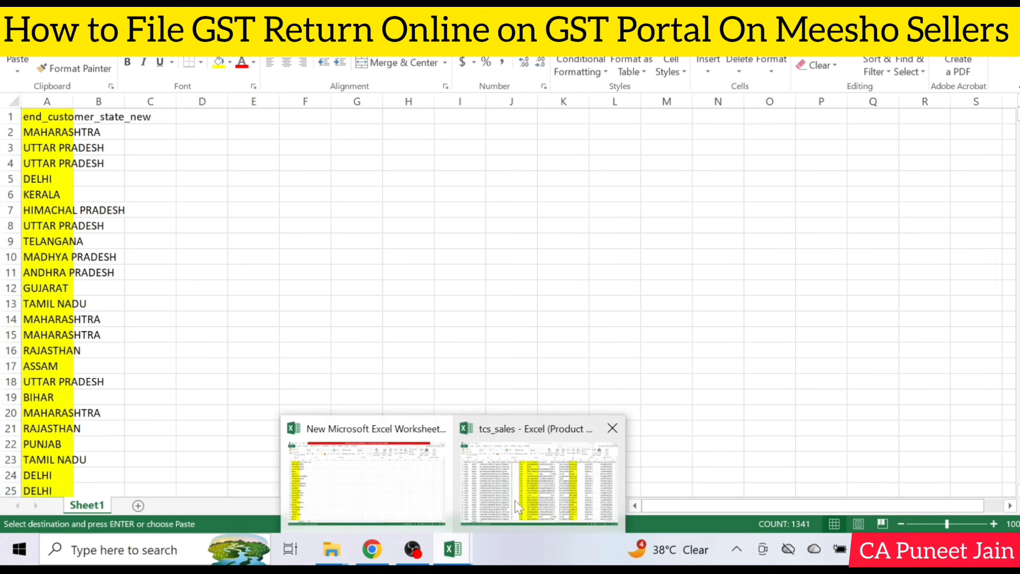
{"action": "left_click", "coordinate": [515, 501]}
{"action": "left_click_drag", "start_coordinate": [409, 101], "coordinate": [459, 114]}
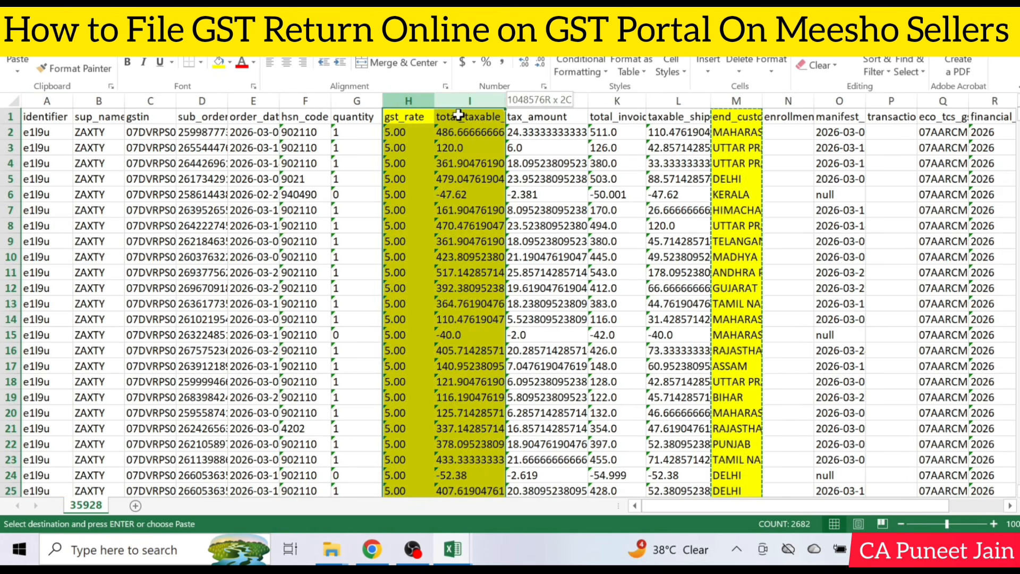
{"action": "key", "text": "ctrl+c"}
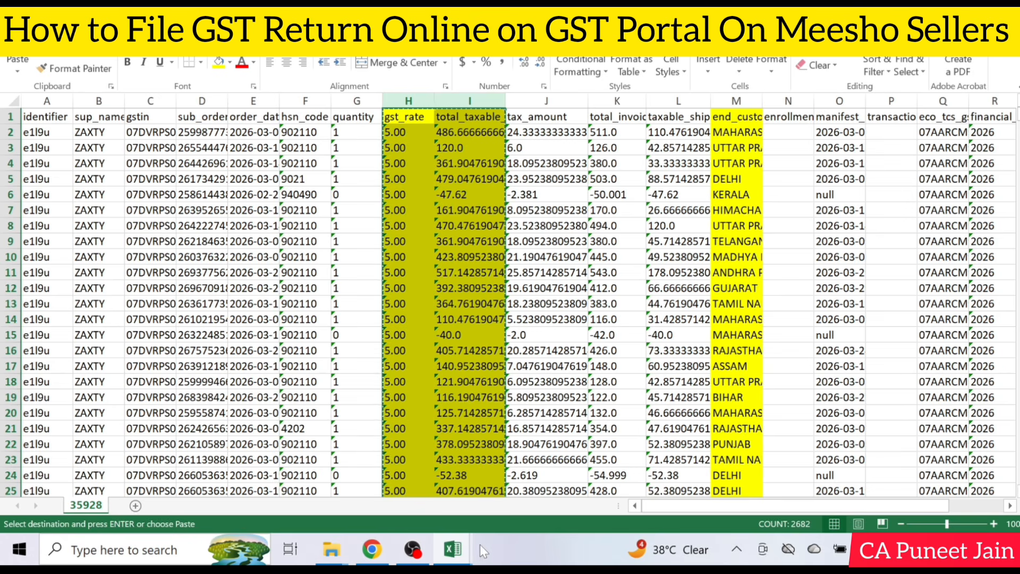
{"action": "left_click", "coordinate": [453, 550]}
{"action": "left_click", "coordinate": [367, 467]}
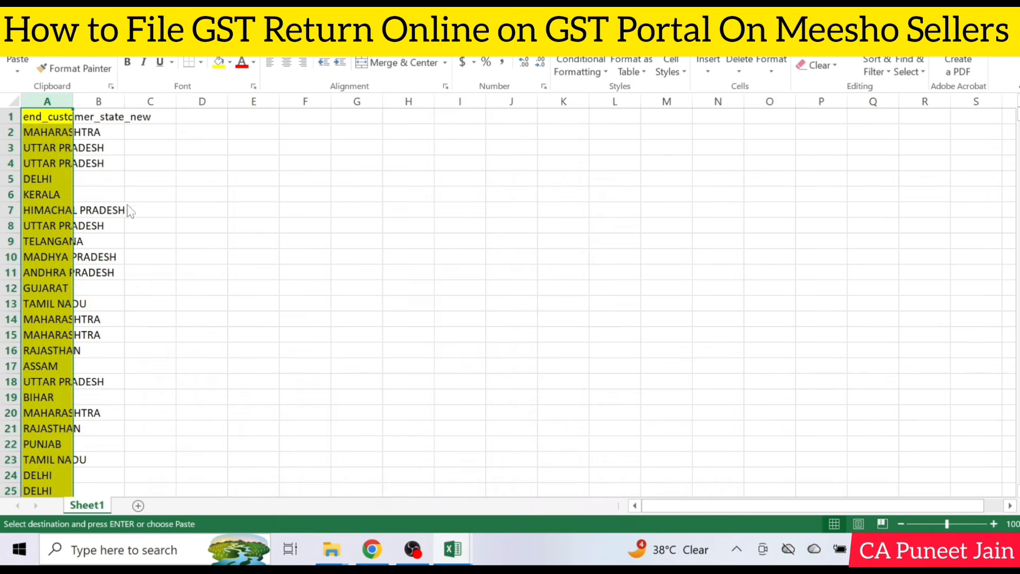
{"action": "left_click", "coordinate": [95, 116]}
{"action": "key", "text": "ctrl+v"}
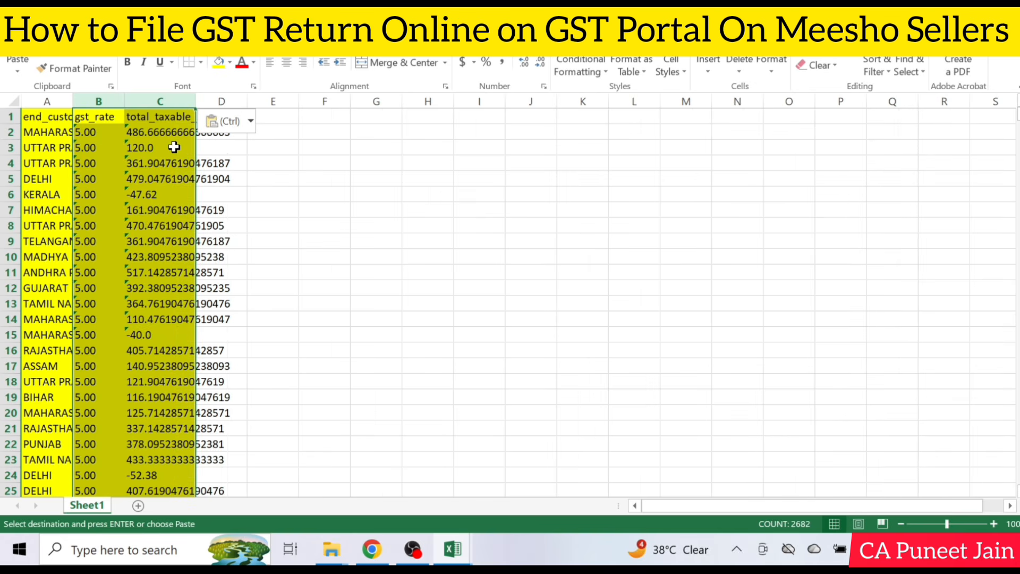
{"action": "key", "text": "Escape"}
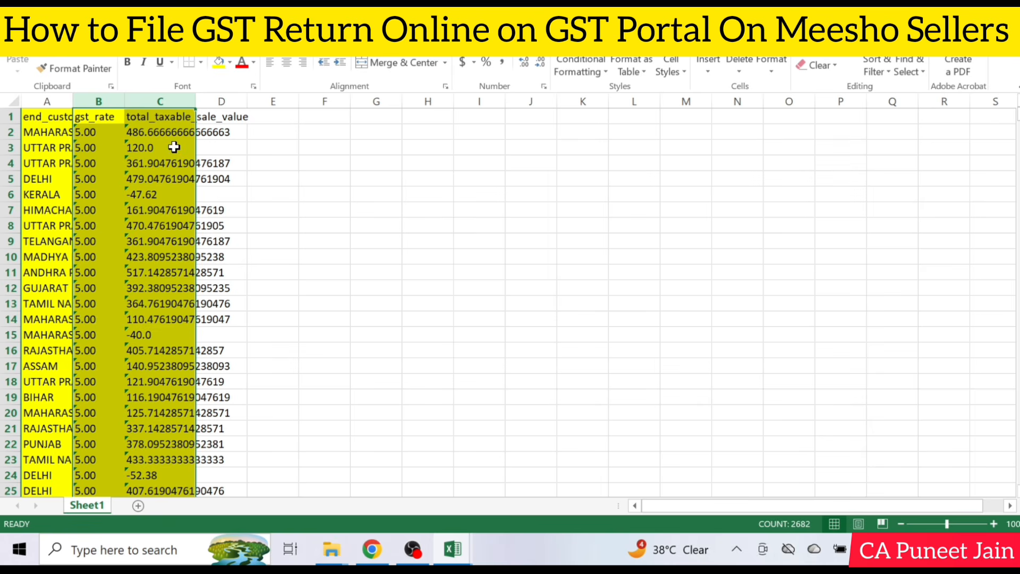
{"action": "left_click", "coordinate": [197, 228]}
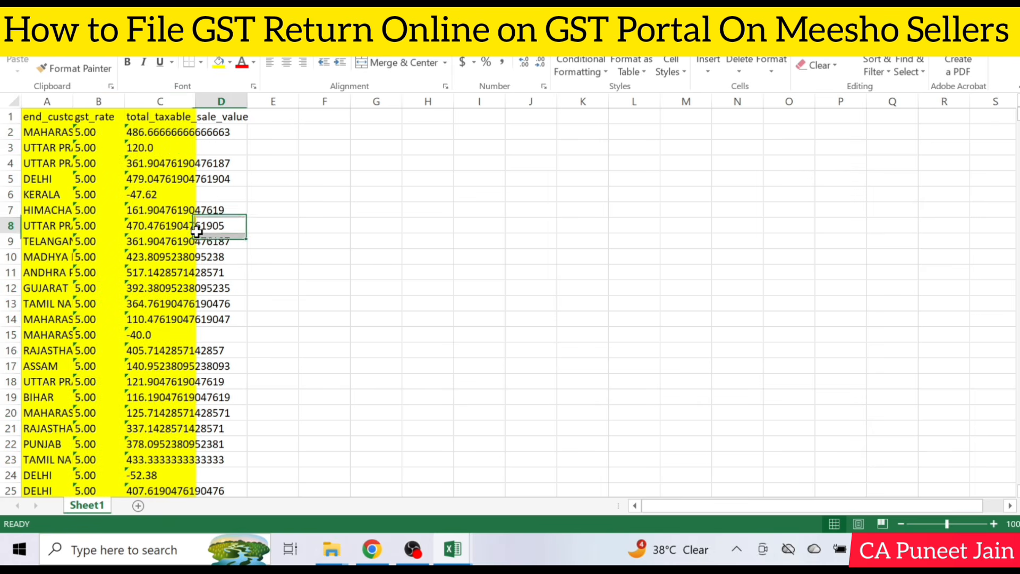
Convert the text-stored values under gst_rate and total_taxable_sale_value to numbers, from row 2 through the last data row
{"action": "left_click", "coordinate": [93, 137]}
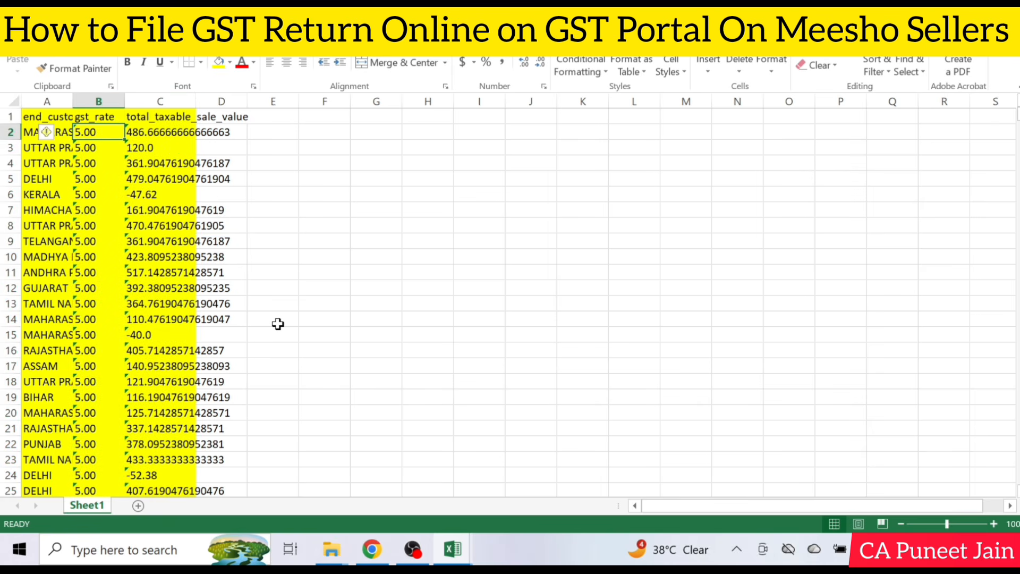
{"action": "key", "text": "shift+Left"}
{"action": "key", "text": "shift+Right"}
{"action": "key", "text": "shift+Right"}
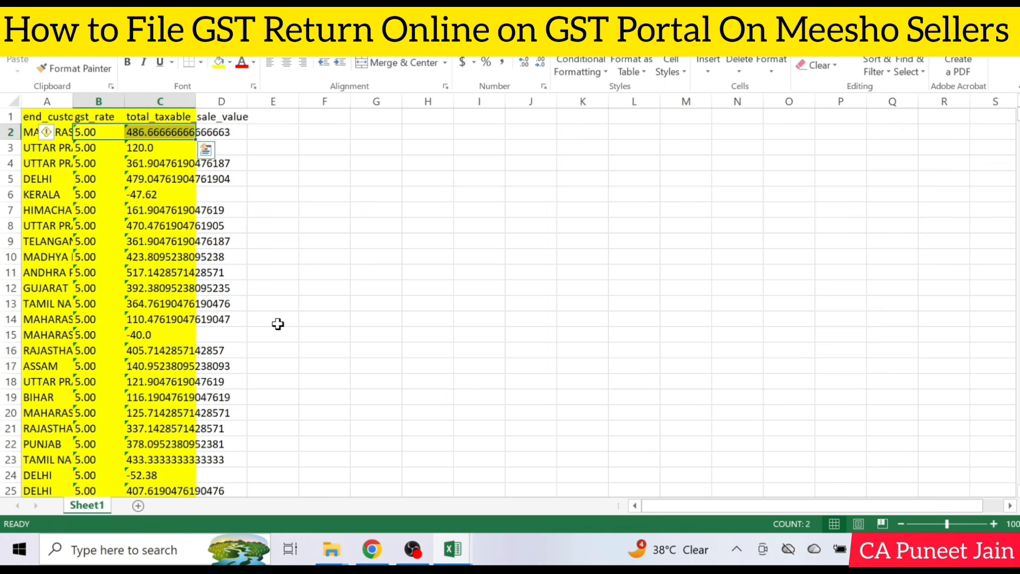
{"action": "key", "text": "ctrl+shift+Down"}
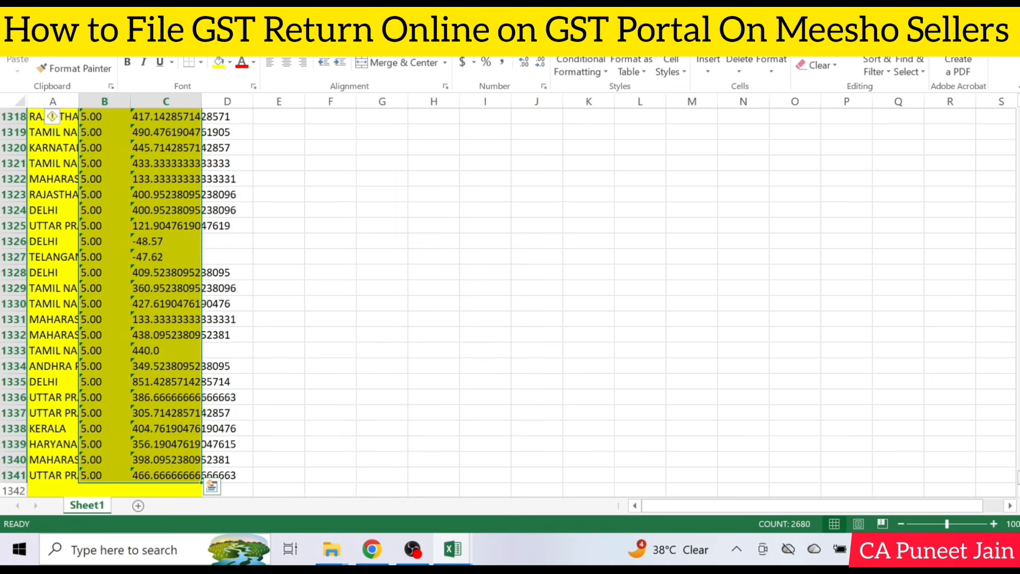
{"action": "left_click_drag", "start_coordinate": [1018, 477], "coordinate": [1019, 112]}
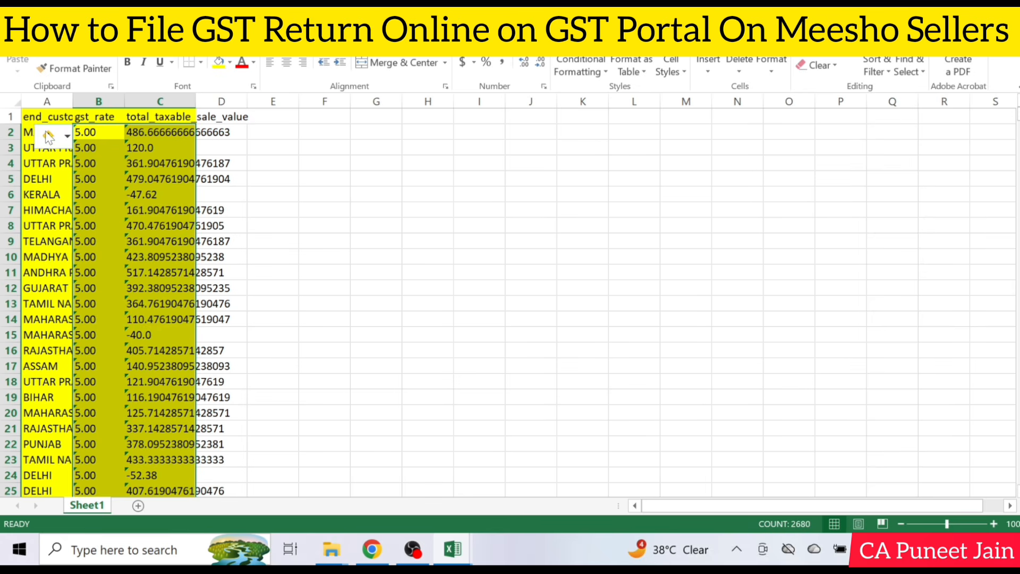
{"action": "left_click", "coordinate": [66, 136]}
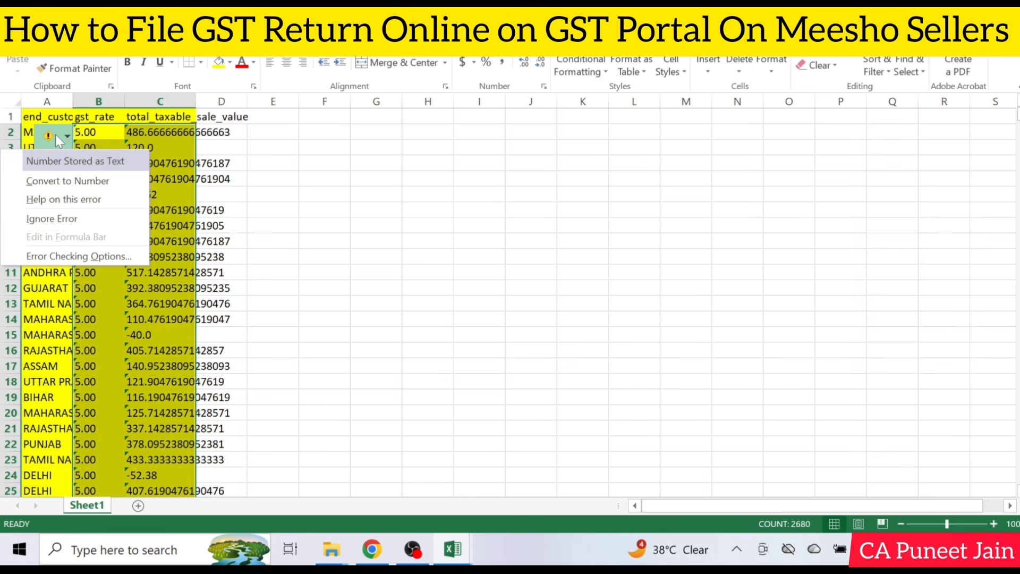
{"action": "left_click", "coordinate": [74, 181]}
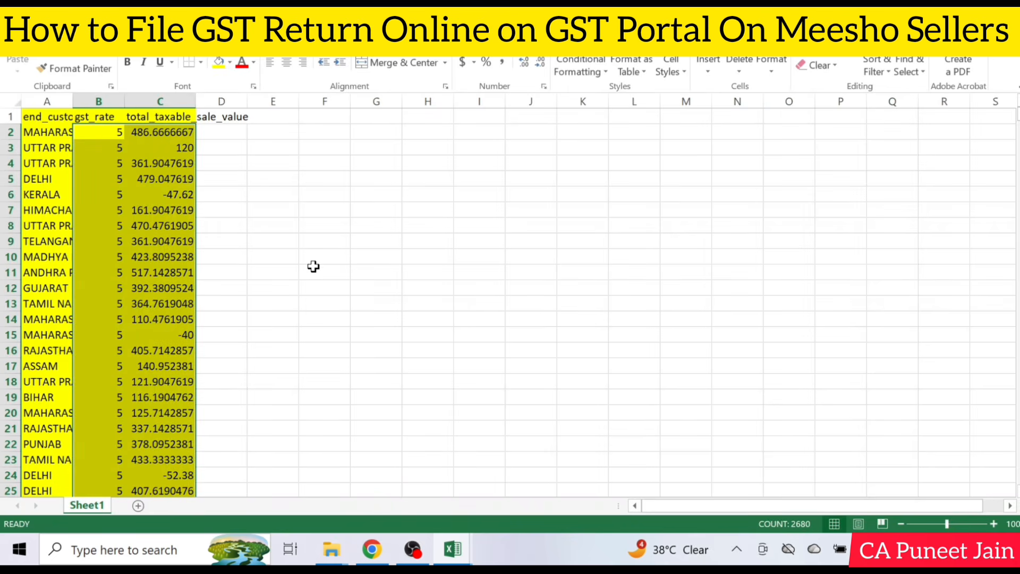
Go to cell A1343 in the empty rows below the pasted sales data
{"action": "left_click", "coordinate": [115, 258]}
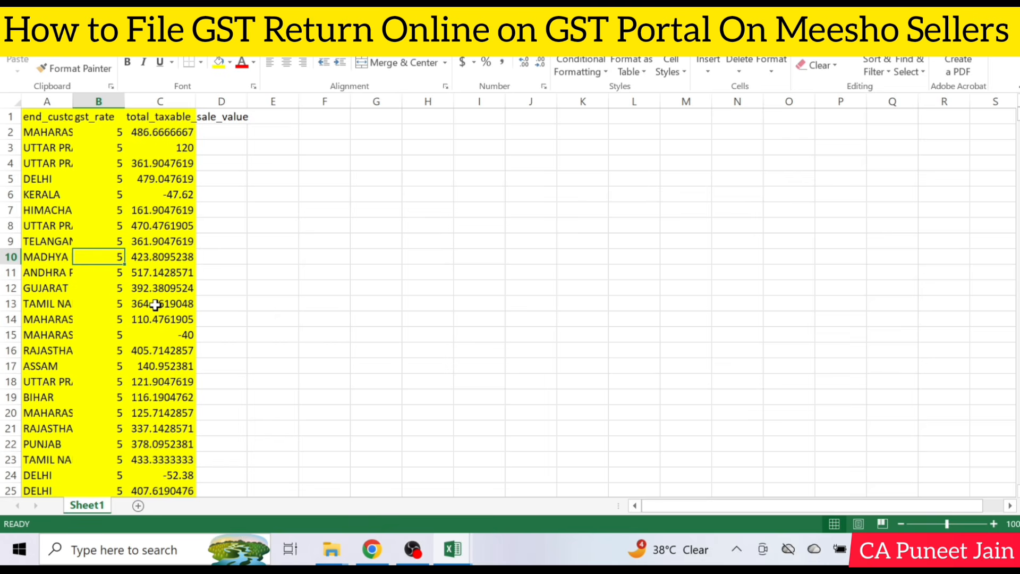
{"action": "key", "text": "ctrl+Down"}
{"action": "key", "text": "Down"}
{"action": "key", "text": "Left"}
{"action": "key", "text": "Down"}
{"action": "key", "text": "Down"}
{"action": "key", "text": "Up"}
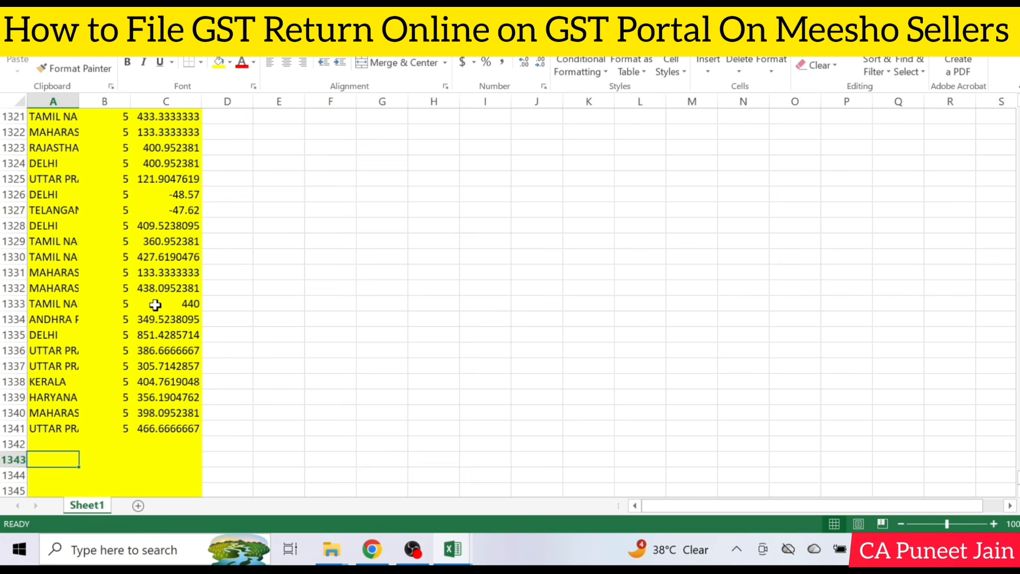
Switch to File Explorer and open the tcs_sales_return workbook from the gst_35928_3_2026 folder
{"action": "mouse_move", "coordinate": [331, 549]}
{"action": "left_click", "coordinate": [507, 487]}
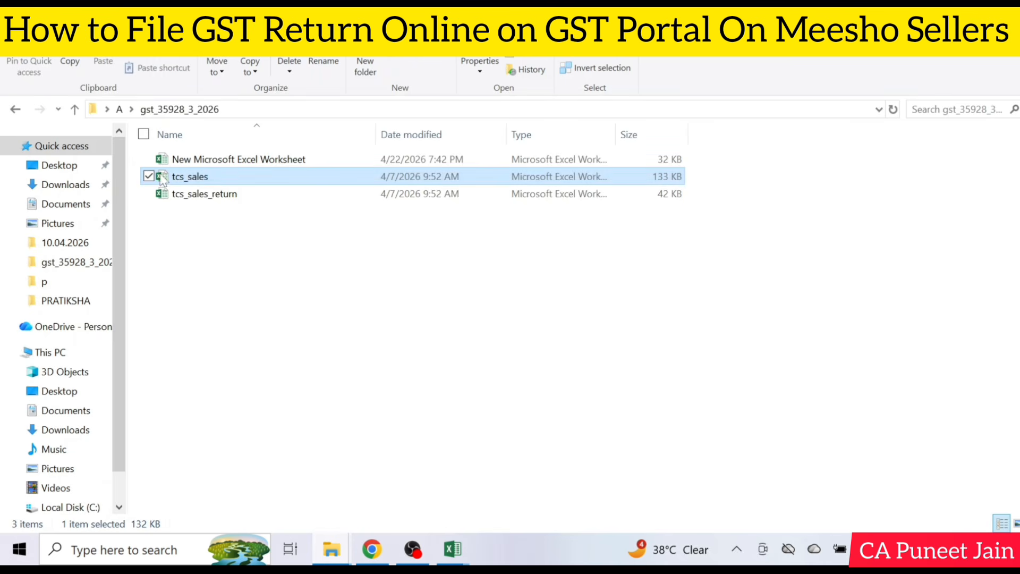
{"action": "double_click", "coordinate": [161, 194]}
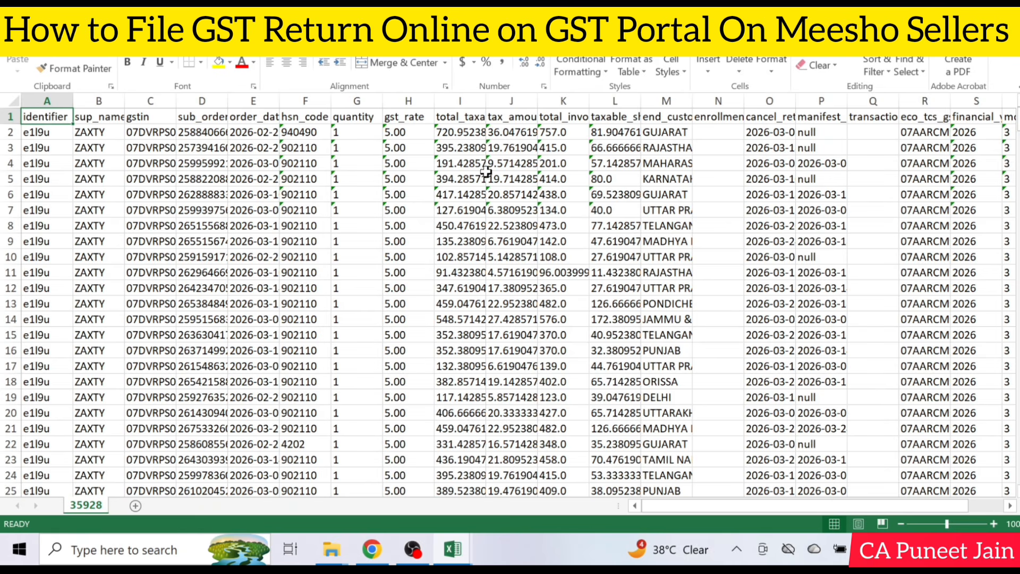
Fill columns H and I (GST rate and taxable value) and customer state column M with yellow in tcs_sales_return
{"action": "left_click_drag", "start_coordinate": [417, 101], "coordinate": [438, 99]}
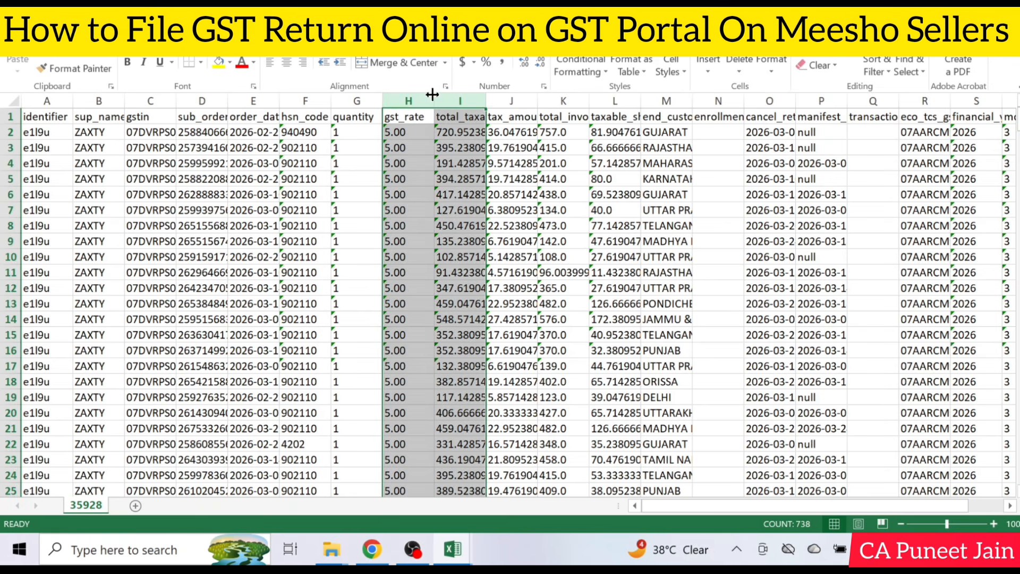
{"action": "left_click", "coordinate": [219, 62]}
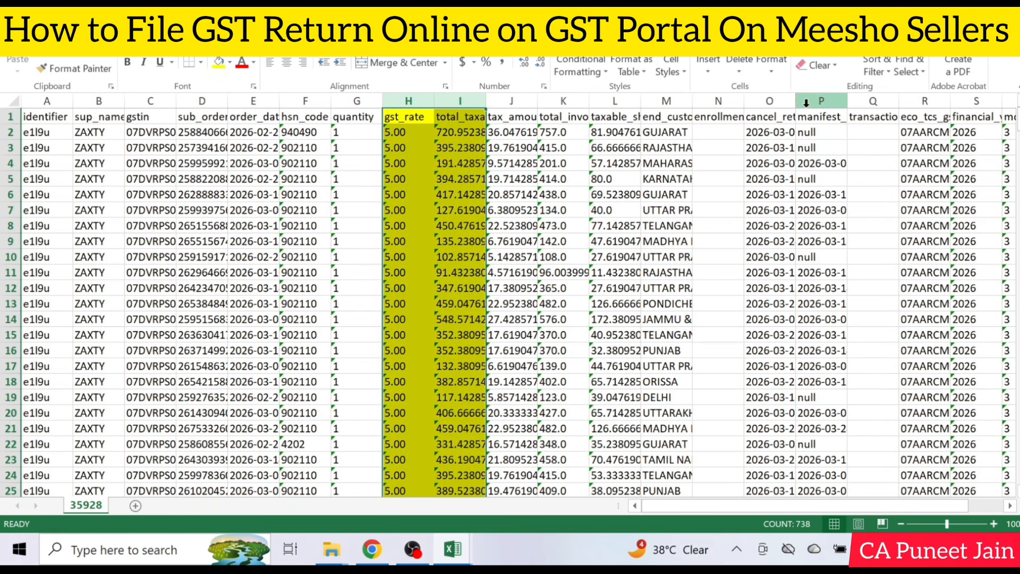
{"action": "left_click", "coordinate": [667, 101]}
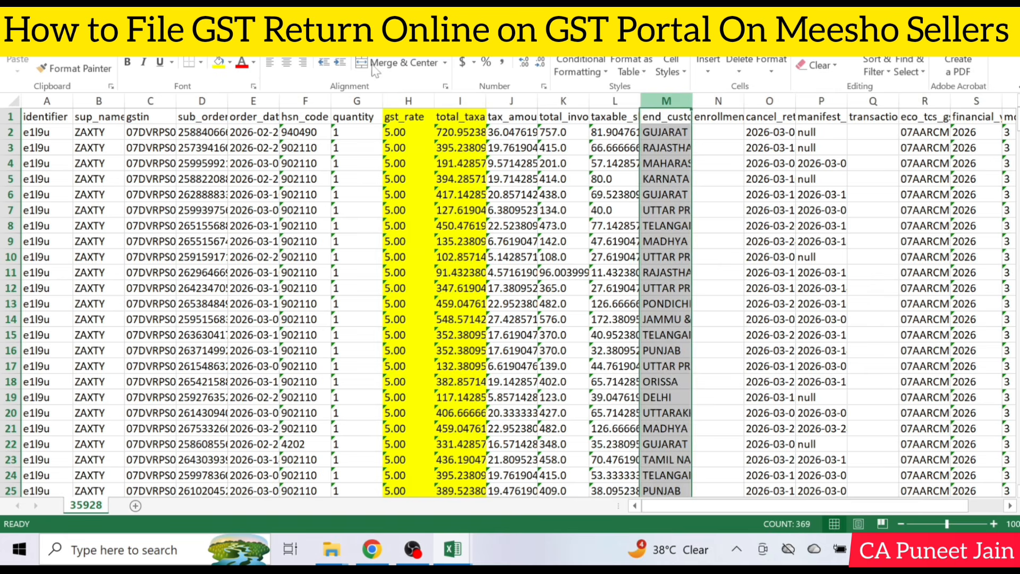
{"action": "left_click", "coordinate": [219, 63]}
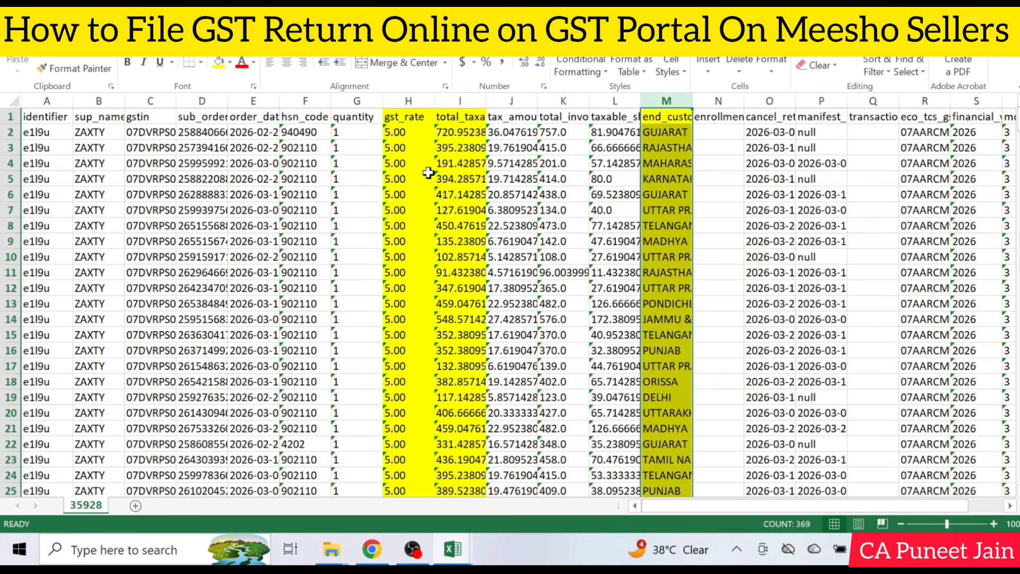
Select and copy the customer state values in column M of tcs_sales_return, from M2 through the last data row
{"action": "left_click", "coordinate": [646, 134]}
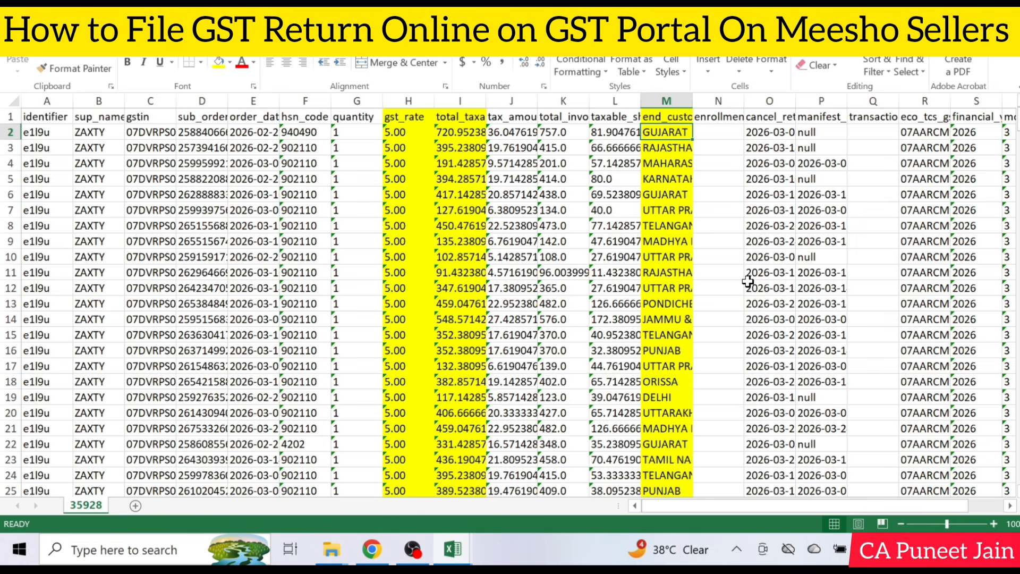
{"action": "key", "text": "ctrl+shift+Down"}
{"action": "key", "text": "ctrl+c"}
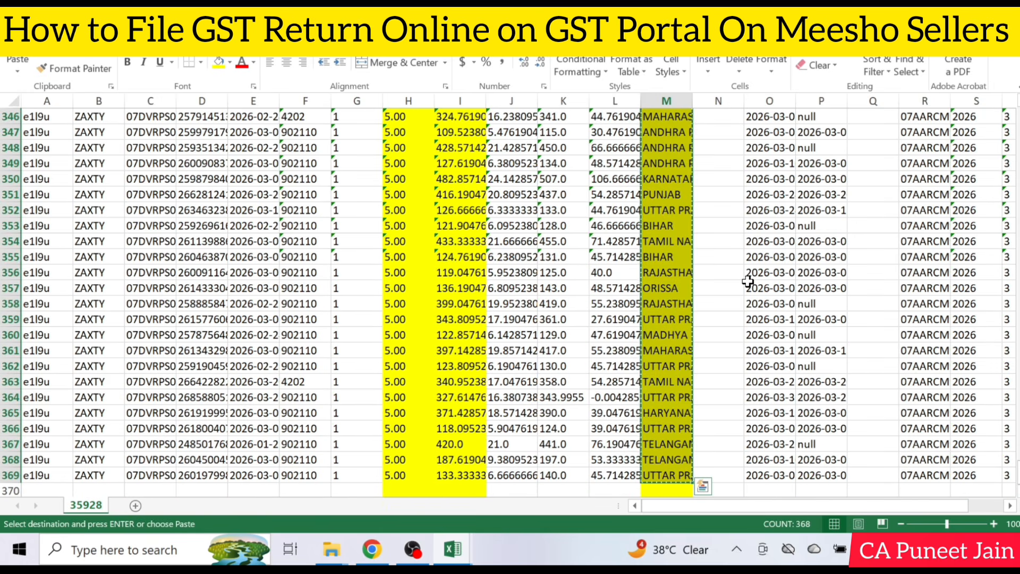
{"action": "mouse_move", "coordinate": [459, 536]}
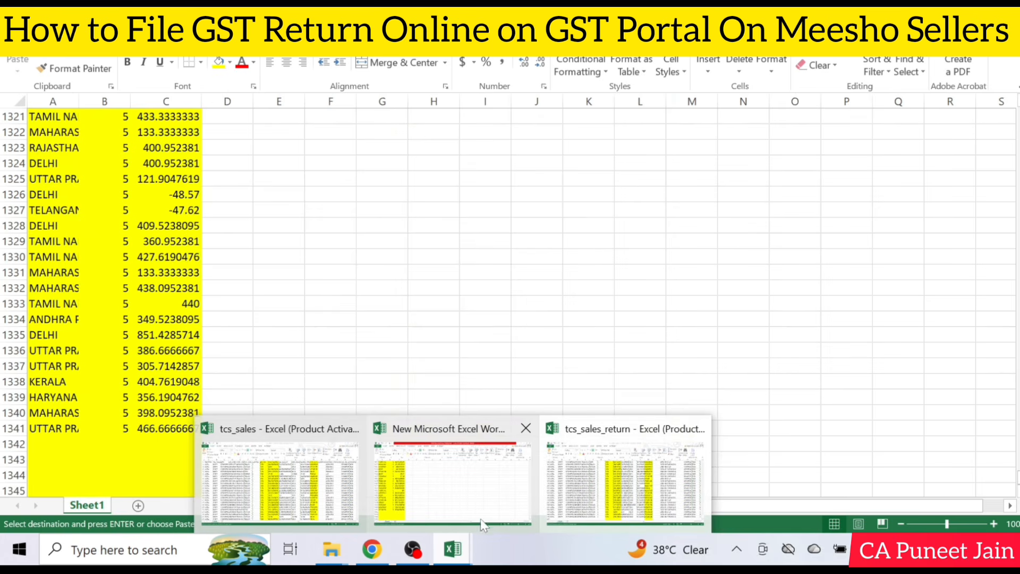
{"action": "left_click", "coordinate": [492, 496]}
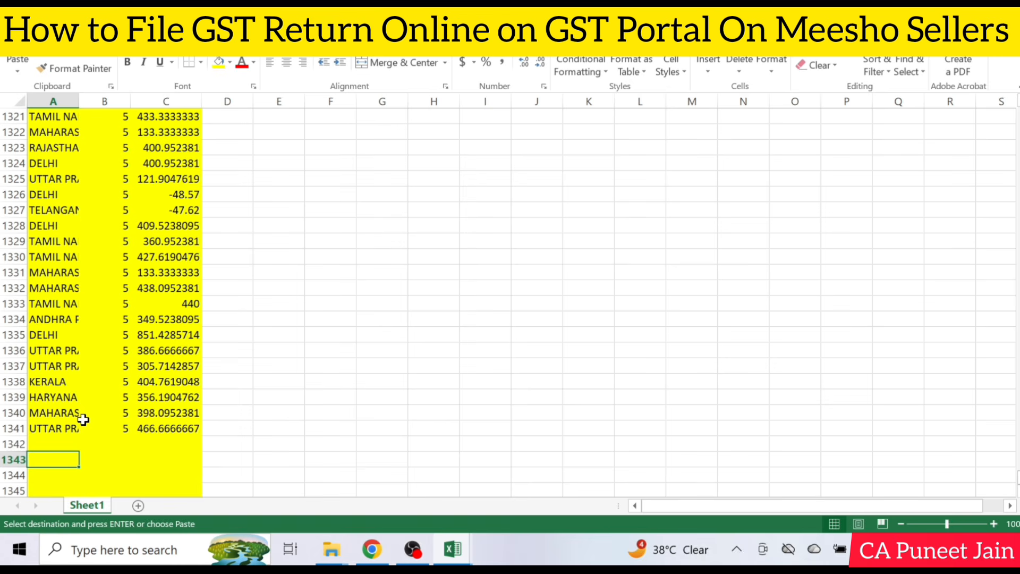
{"action": "type", "text": "v"}
{"action": "key", "text": "Escape"}
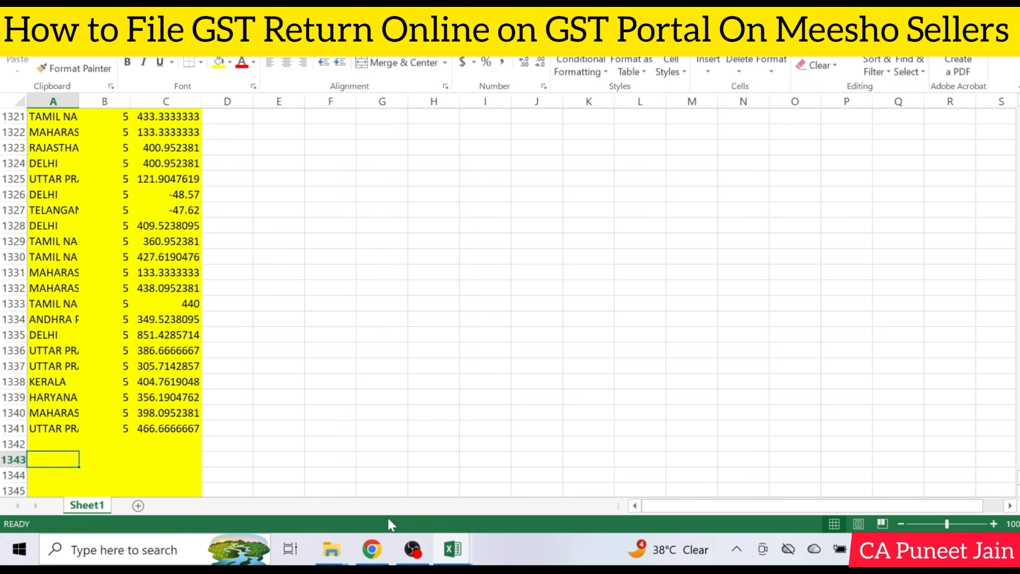
Copy the selected customer states in tcs_sales_return and paste them into the new workbook's Sheet1 starting at cell A1343
{"action": "left_click", "coordinate": [452, 549]}
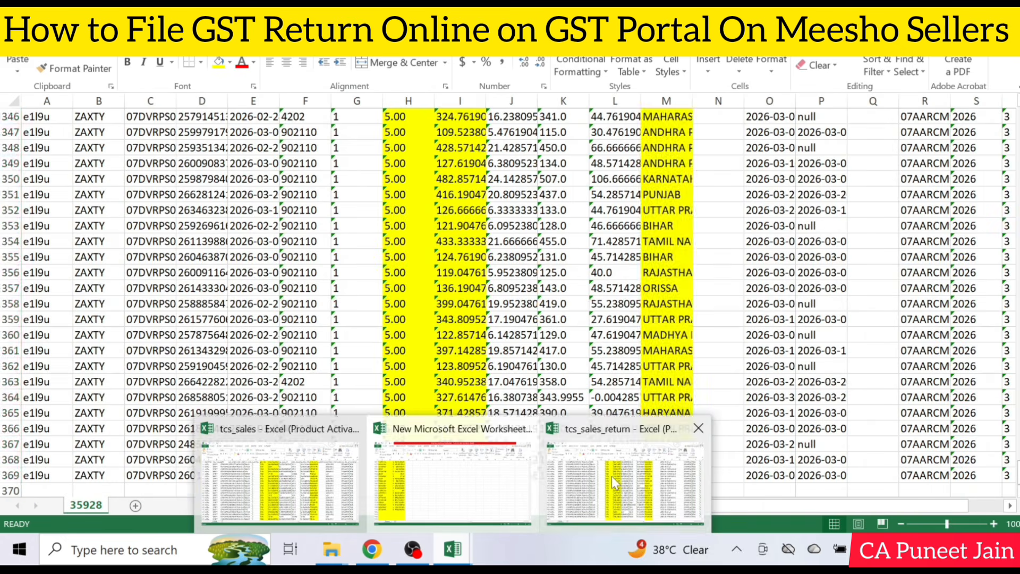
{"action": "left_click", "coordinate": [611, 476]}
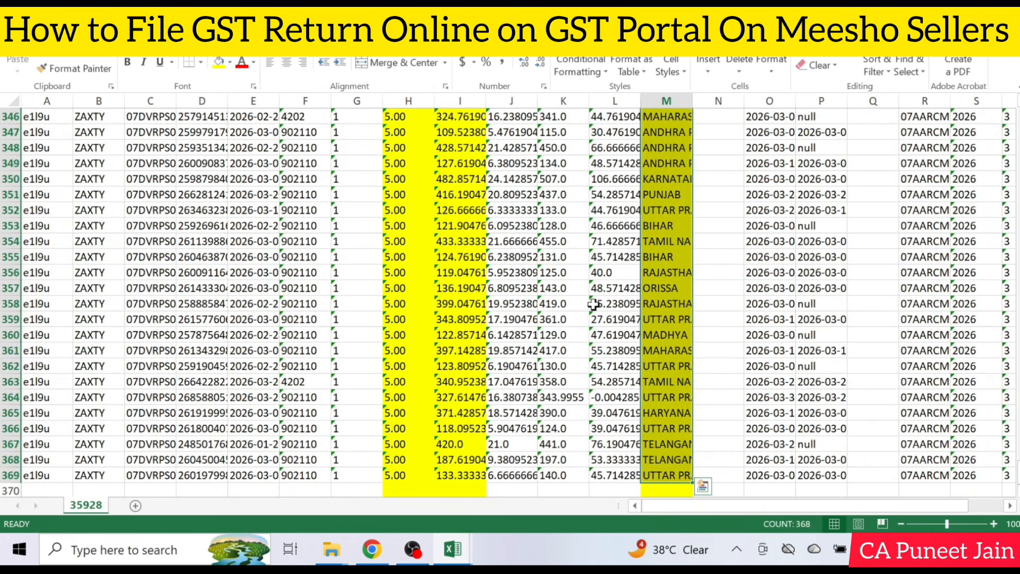
{"action": "key", "text": "ctrl+c"}
{"action": "left_click", "coordinate": [453, 549]}
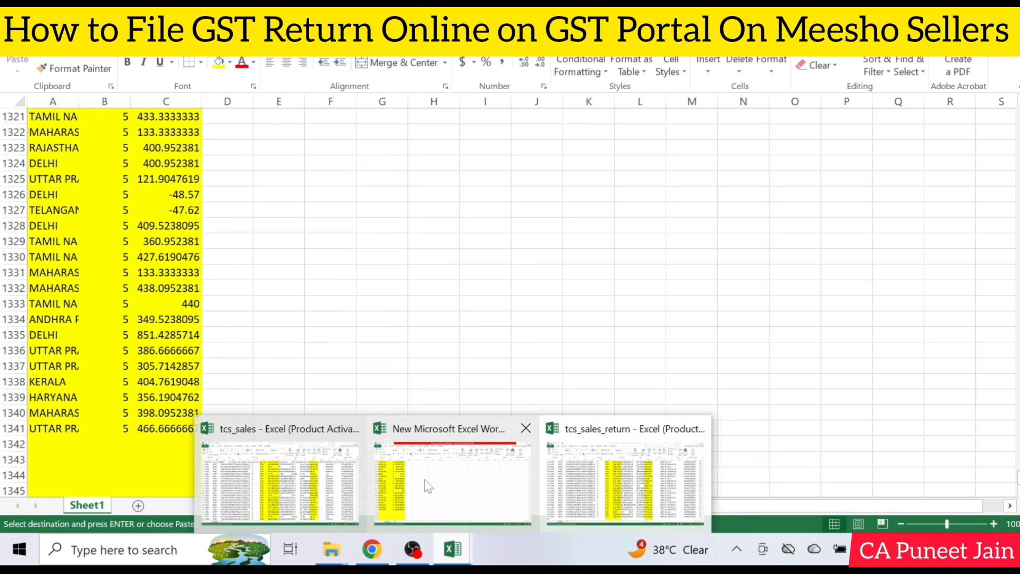
{"action": "left_click", "coordinate": [429, 486]}
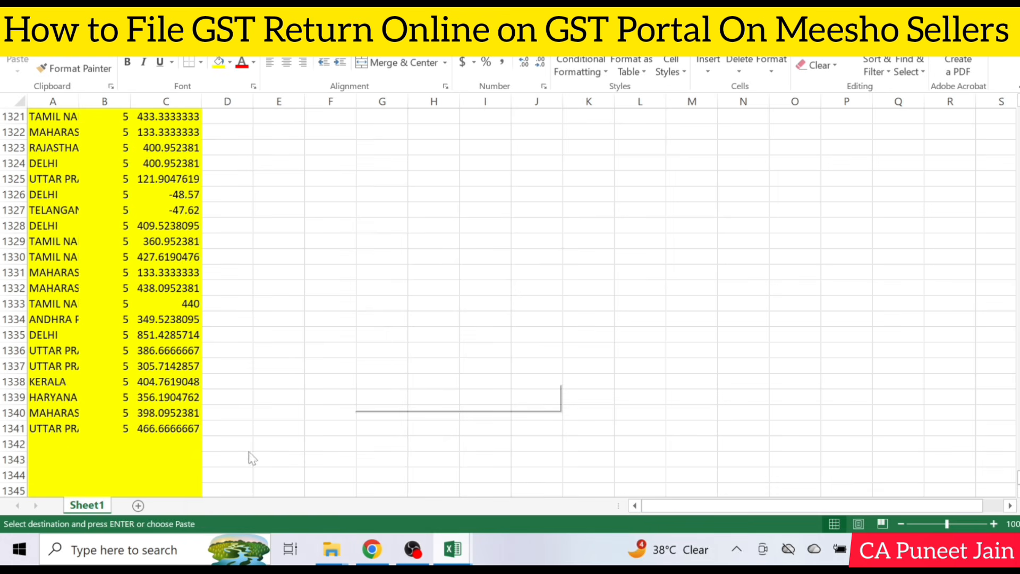
{"action": "left_click", "coordinate": [54, 459]}
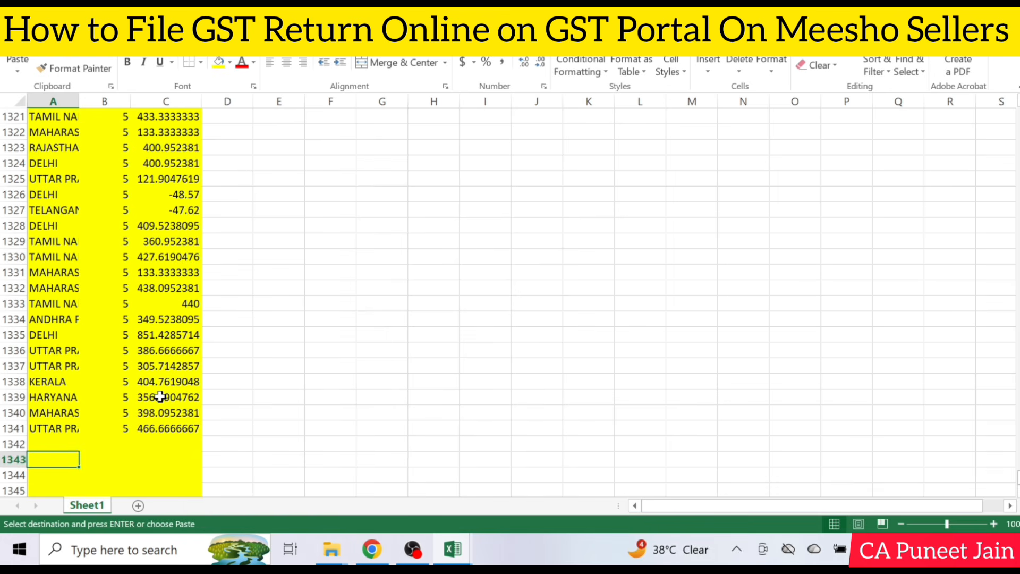
{"action": "key", "text": "ctrl+v"}
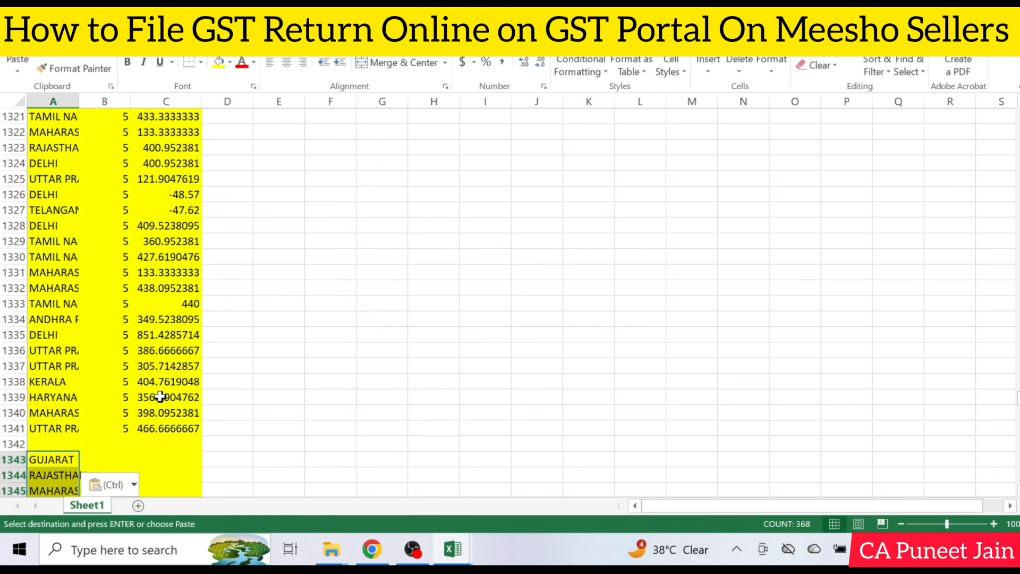
Copy the GST rate and taxable value data in tcs_sales_return, columns H and I from row 2 through the last row
{"action": "mouse_move", "coordinate": [453, 549]}
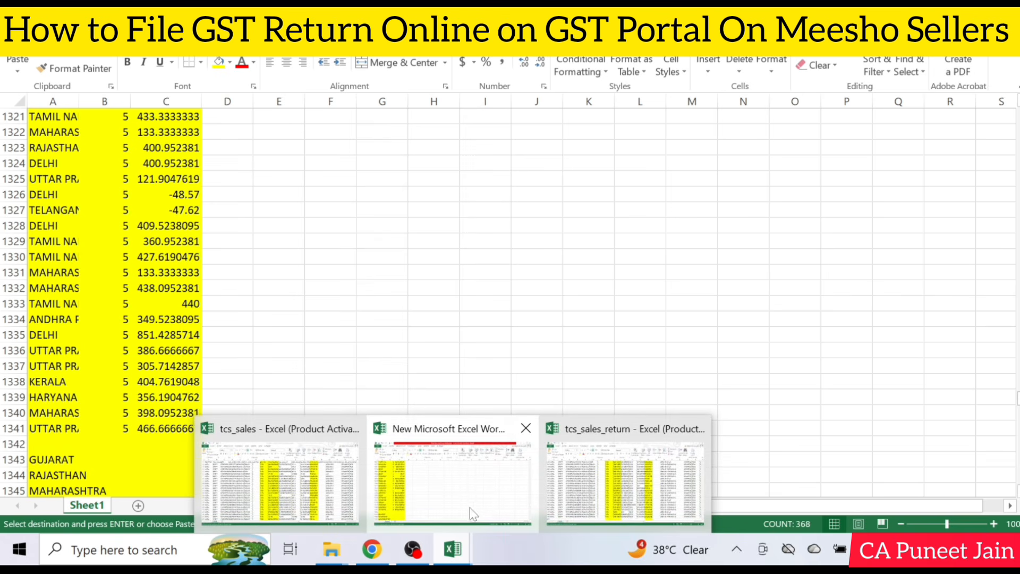
{"action": "left_click", "coordinate": [652, 480]}
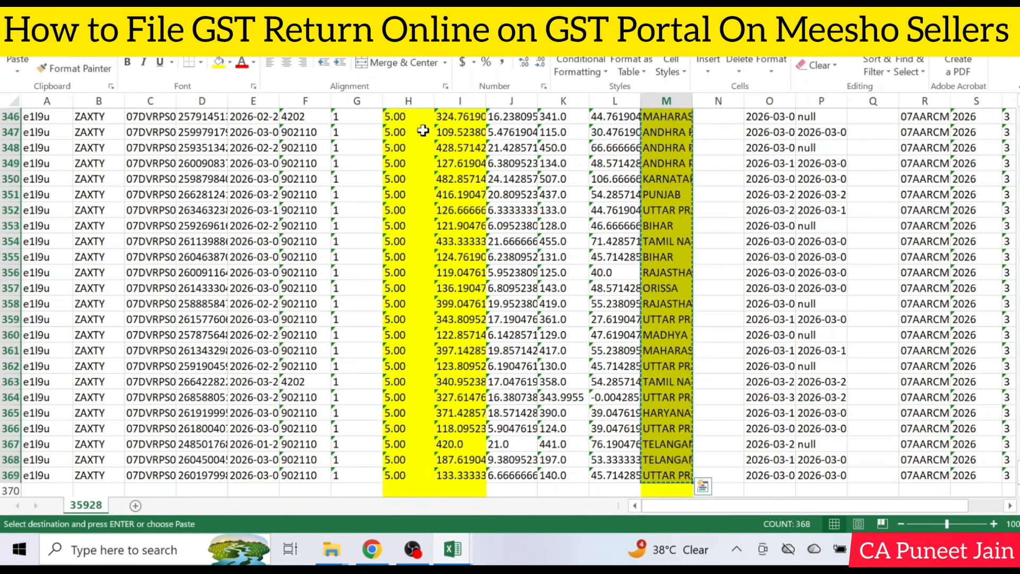
{"action": "left_click", "coordinate": [404, 132]}
{"action": "key", "text": "ctrl+Up"}
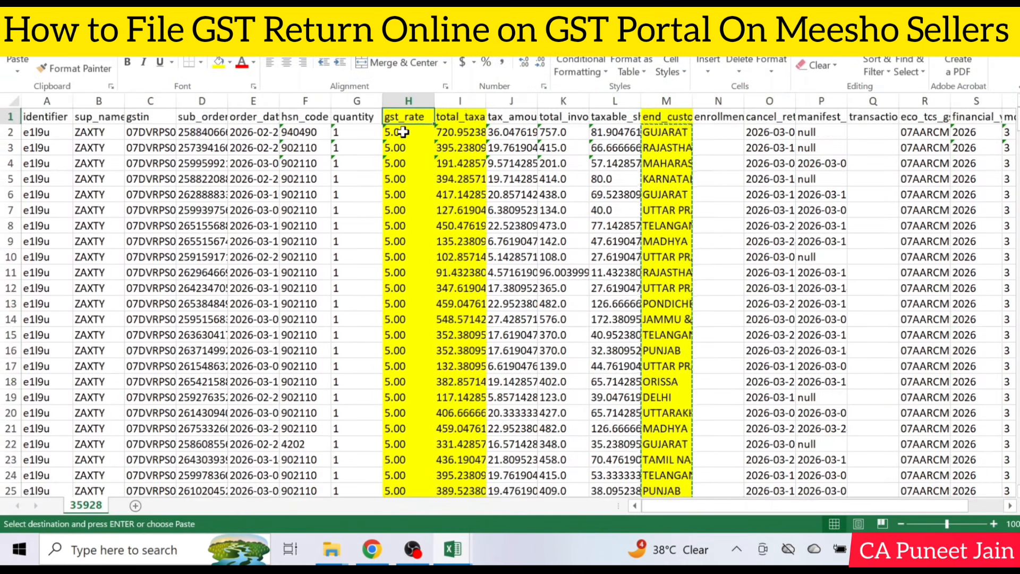
{"action": "left_click", "coordinate": [404, 132]}
{"action": "key", "text": "shift+Right"}
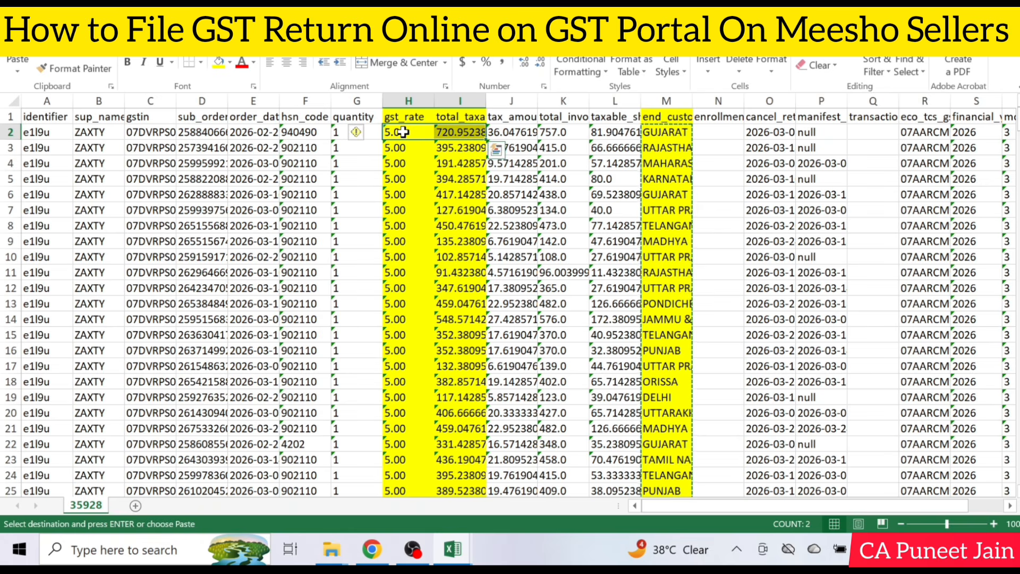
{"action": "key", "text": "ctrl+shift+Down"}
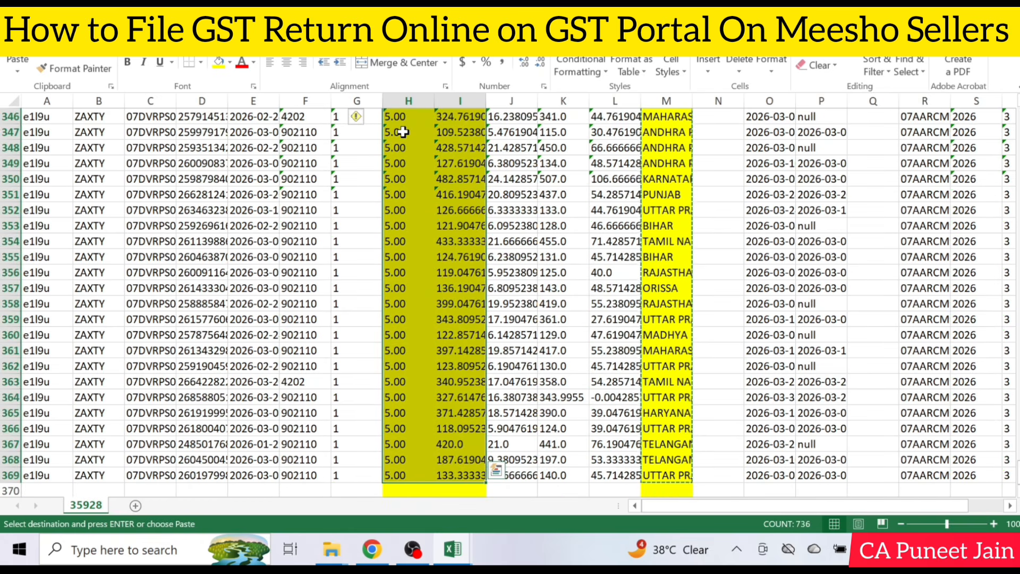
{"action": "key", "text": "ctrl+c"}
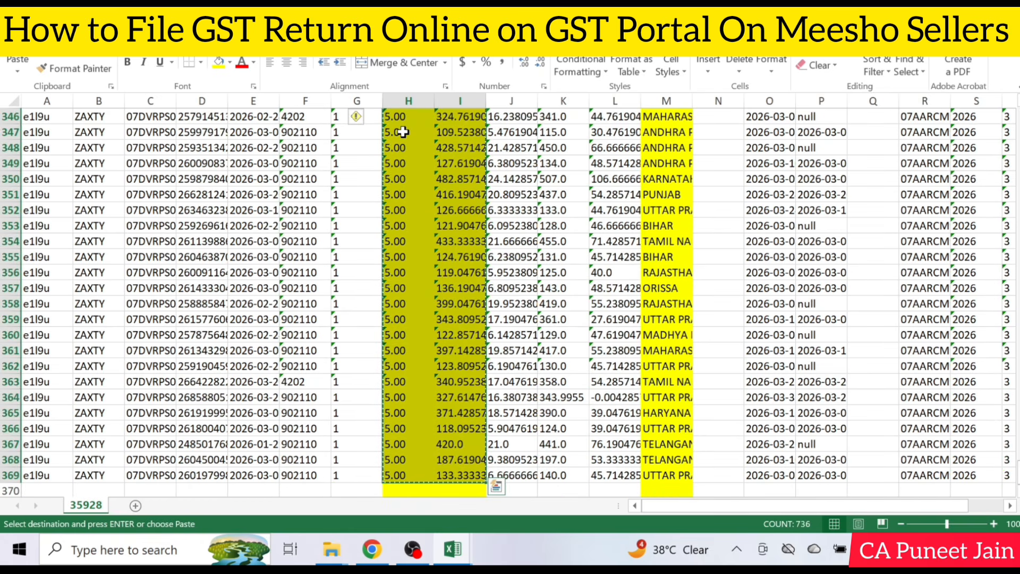
Paste the return GST rates and taxable values at B1343 in the new workbook's Sheet1 and convert the text-stored values to numbers
{"action": "left_click", "coordinate": [452, 549]}
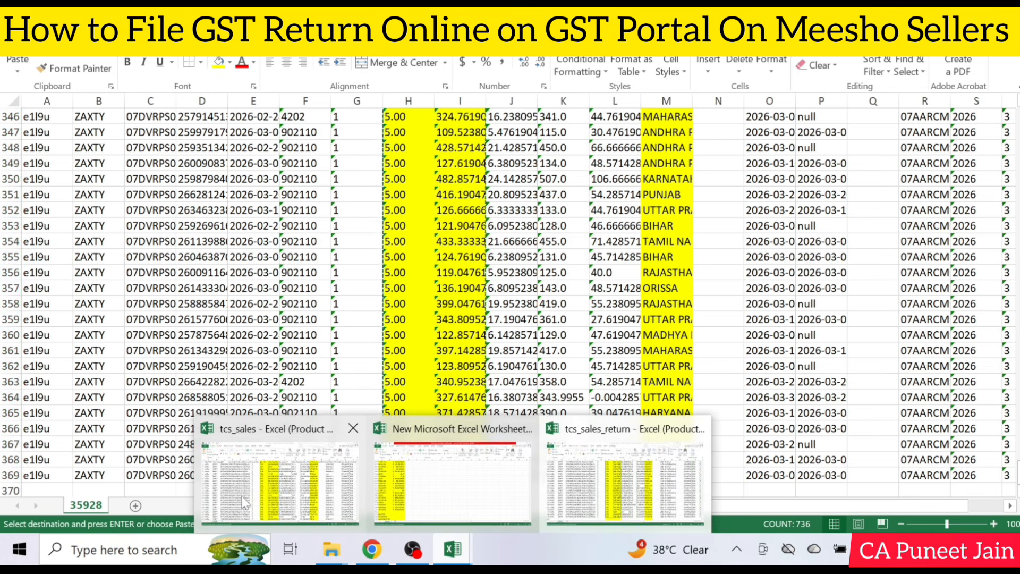
{"action": "left_click", "coordinate": [408, 500]}
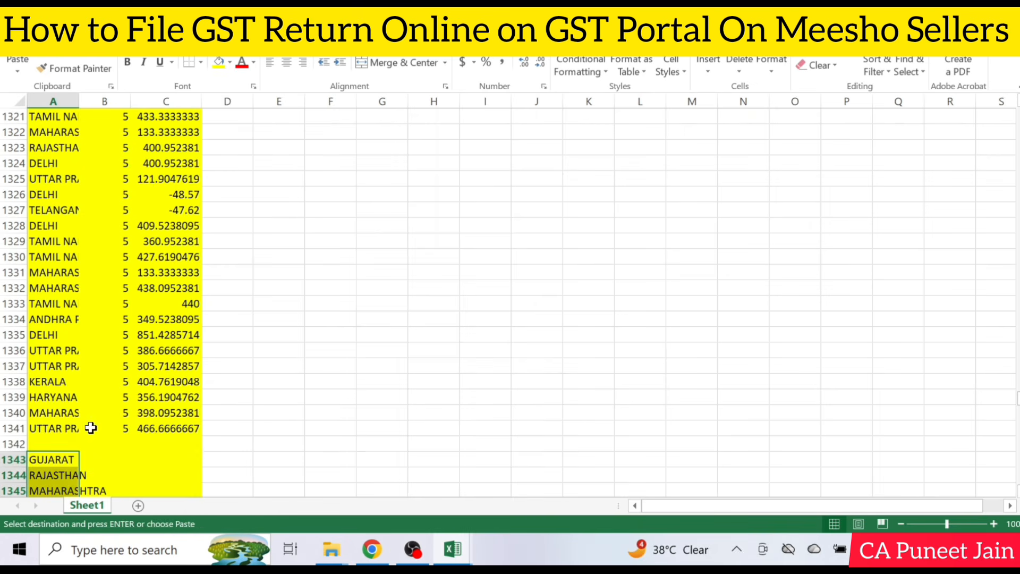
{"action": "left_click", "coordinate": [121, 458]}
{"action": "key", "text": "ctrl+v"}
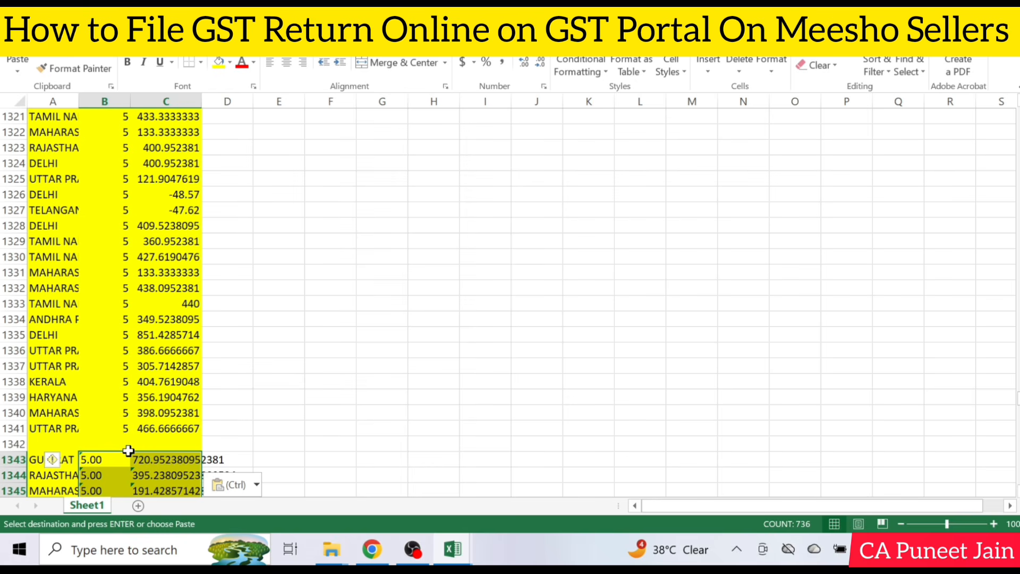
{"action": "left_click", "coordinate": [58, 463]}
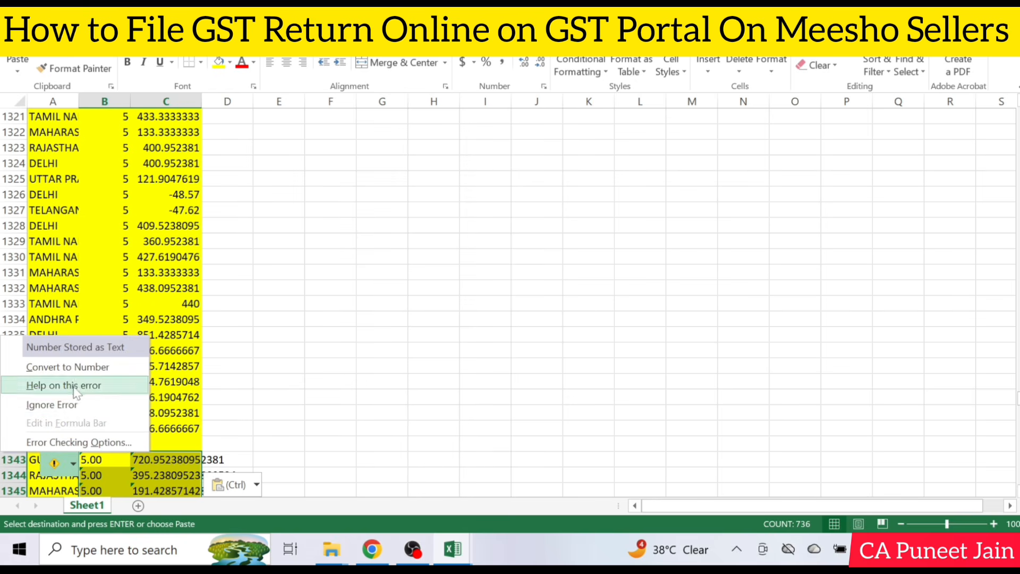
{"action": "left_click", "coordinate": [81, 366]}
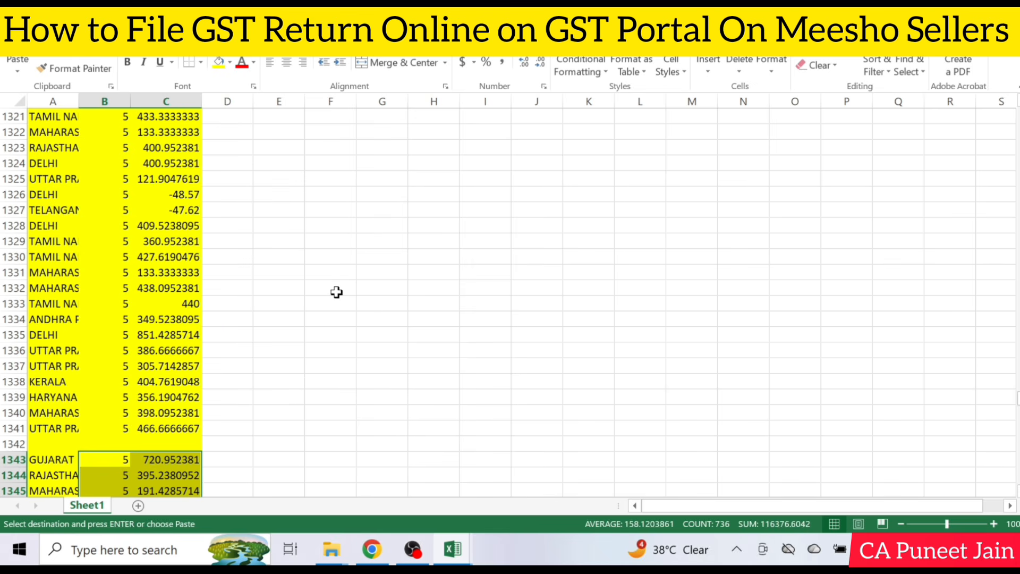
Enter a formula in D1343, beside the first sales return row, that multiplies C1343 by -1
{"action": "scroll", "coordinate": [337, 292], "scroll_direction": "down", "scroll_amount": 2}
{"action": "scroll", "coordinate": [326, 295], "scroll_direction": "down", "scroll_amount": 2}
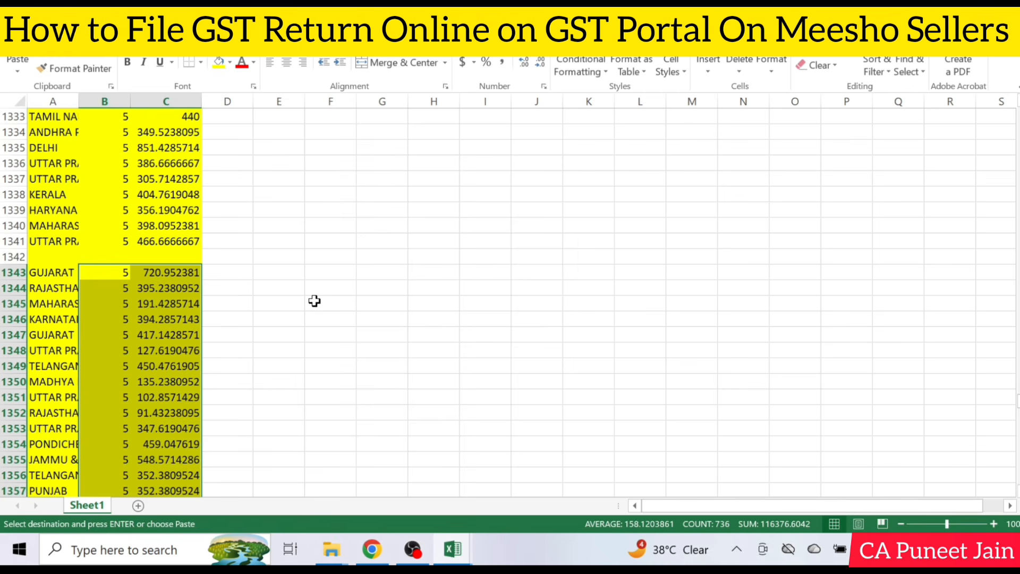
{"action": "scroll", "coordinate": [312, 301], "scroll_direction": "down", "scroll_amount": 1}
{"action": "left_click", "coordinate": [312, 301]}
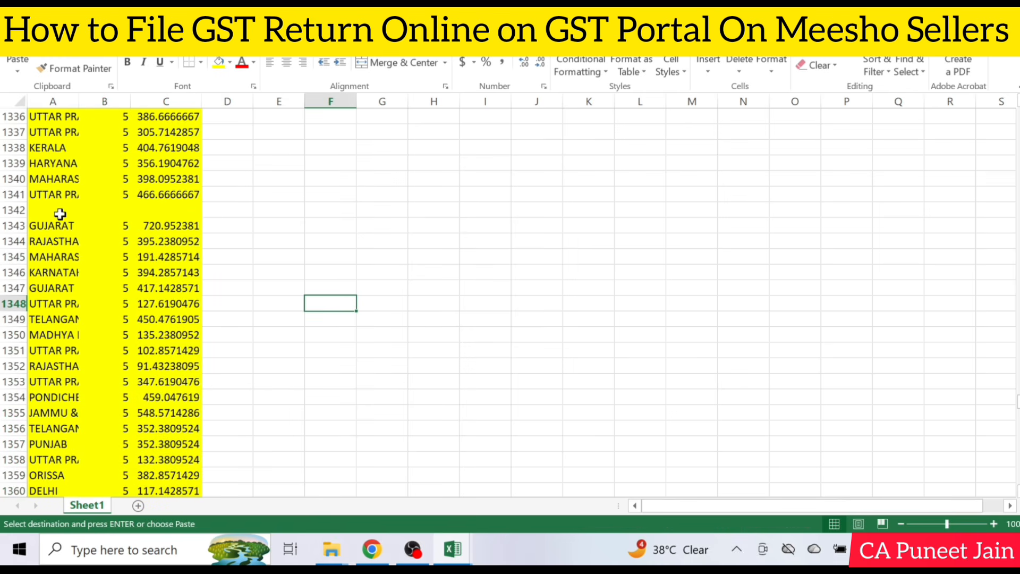
{"action": "left_click_drag", "start_coordinate": [9, 225], "coordinate": [50, 319]}
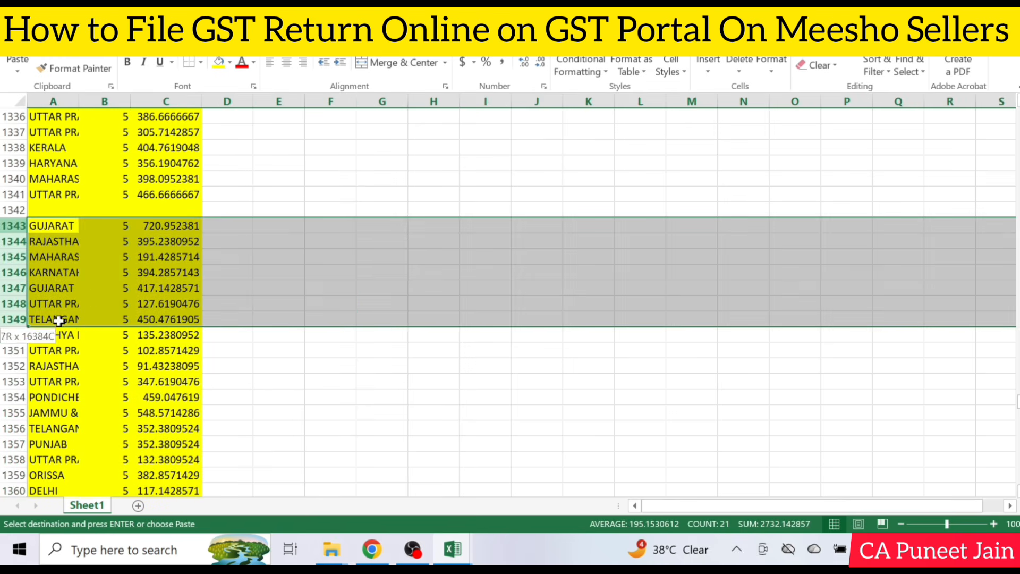
{"action": "left_click", "coordinate": [240, 224]}
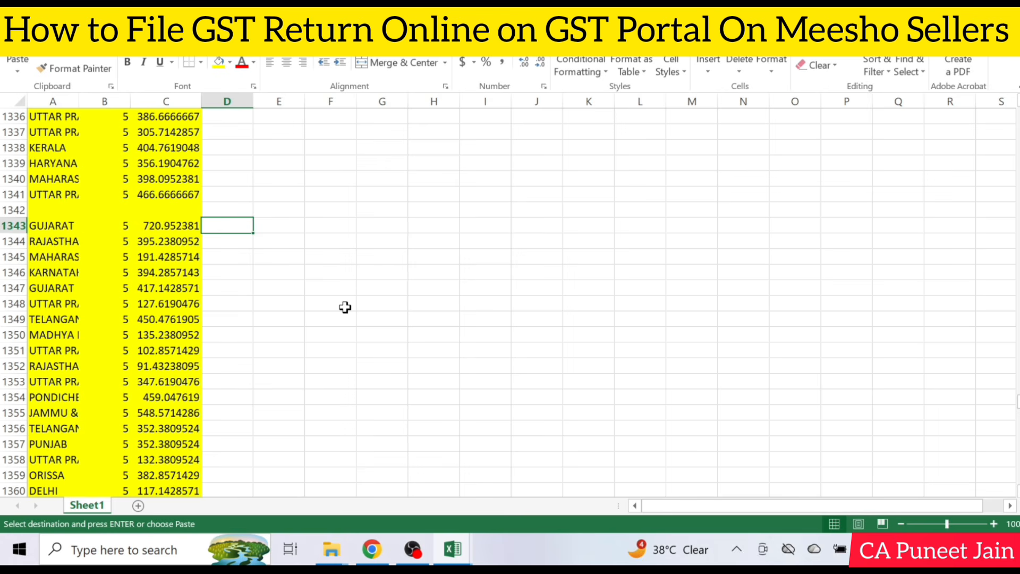
{"action": "type", "text": "="}
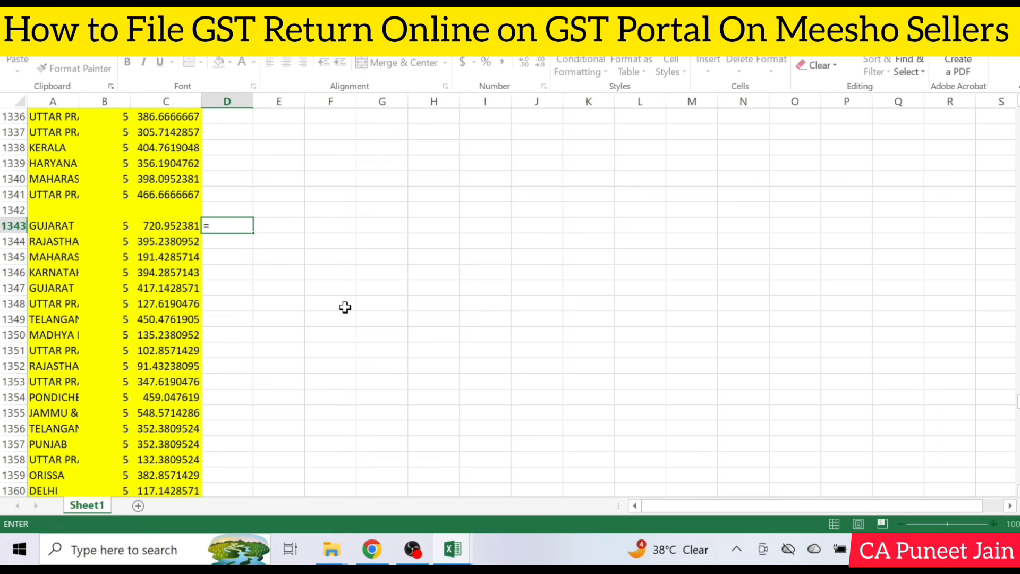
{"action": "key", "text": "Left"}
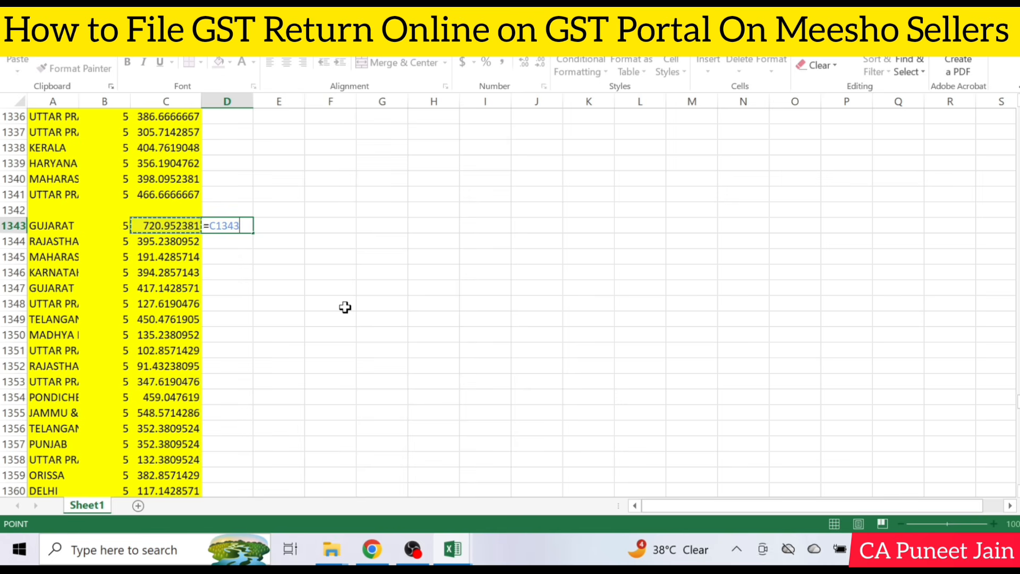
{"action": "type", "text": "*"}
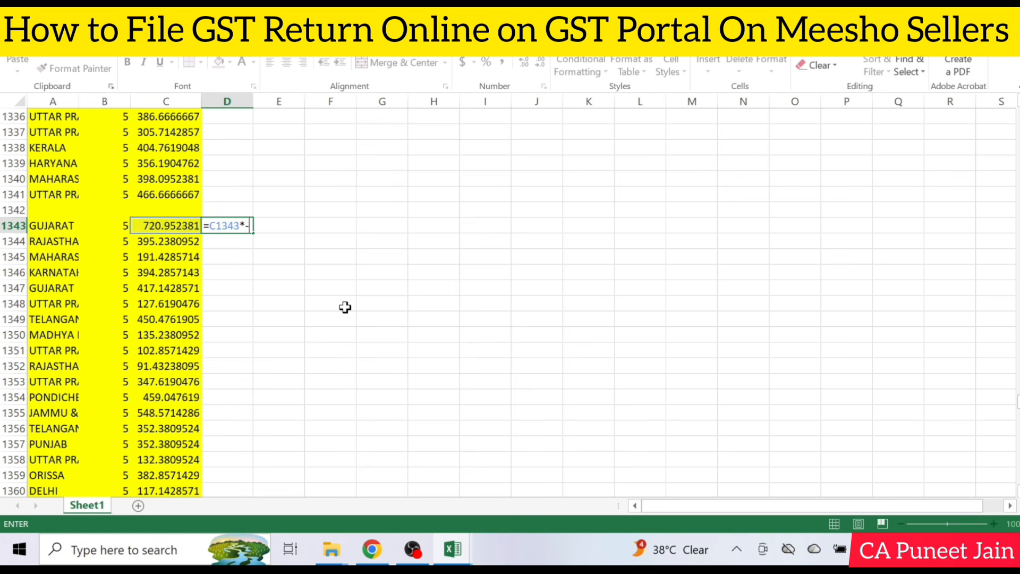
{"action": "key", "text": "Return"}
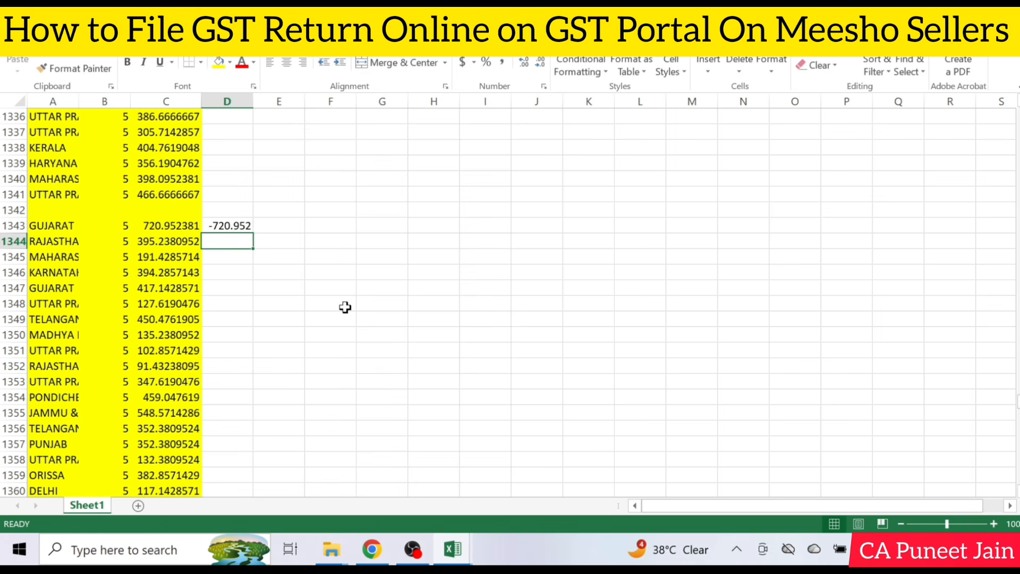
Copy the negative-value formula from D1343 down column D through the last sales return row, D1710
{"action": "key", "text": "Up"}
{"action": "key", "text": "ctrl+c"}
{"action": "key", "text": "Left"}
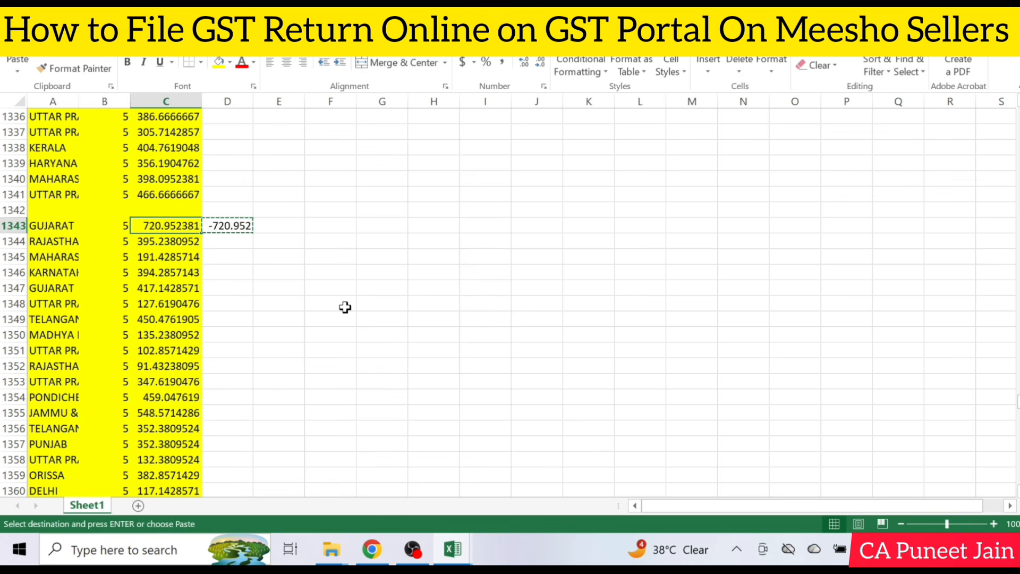
{"action": "key", "text": "ctrl+Down"}
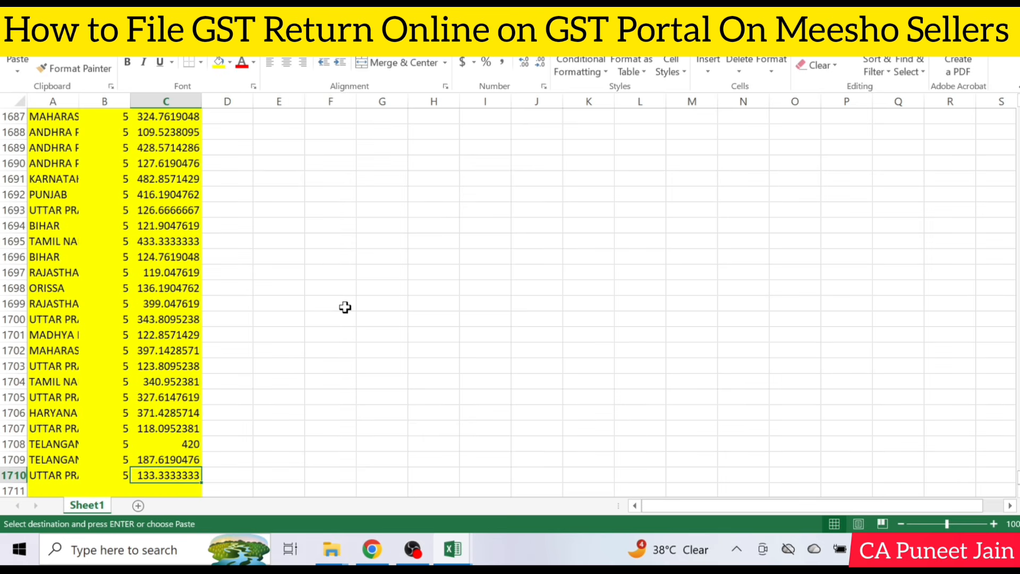
{"action": "key", "text": "Right"}
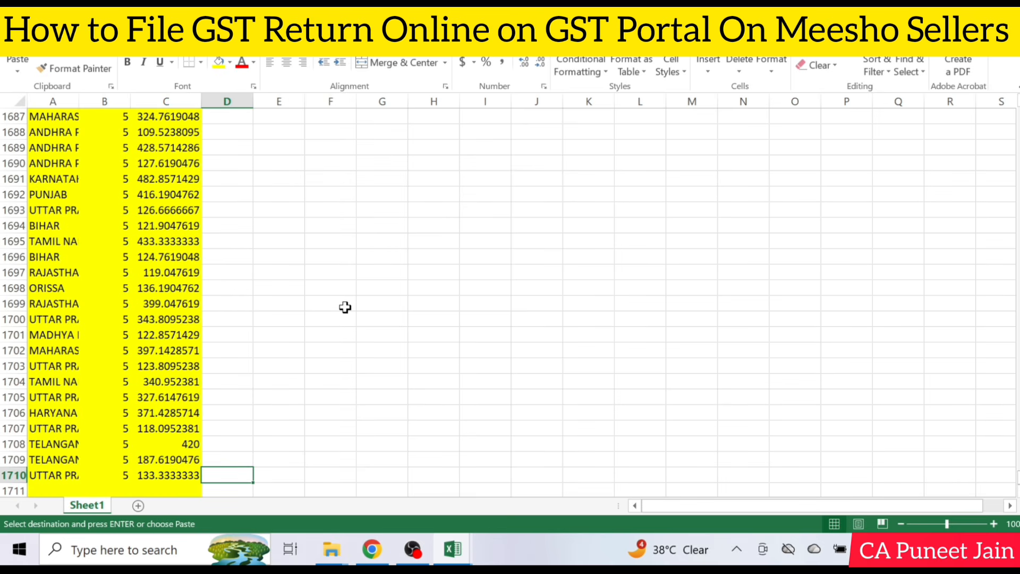
{"action": "key", "text": "ctrl+shift+Up"}
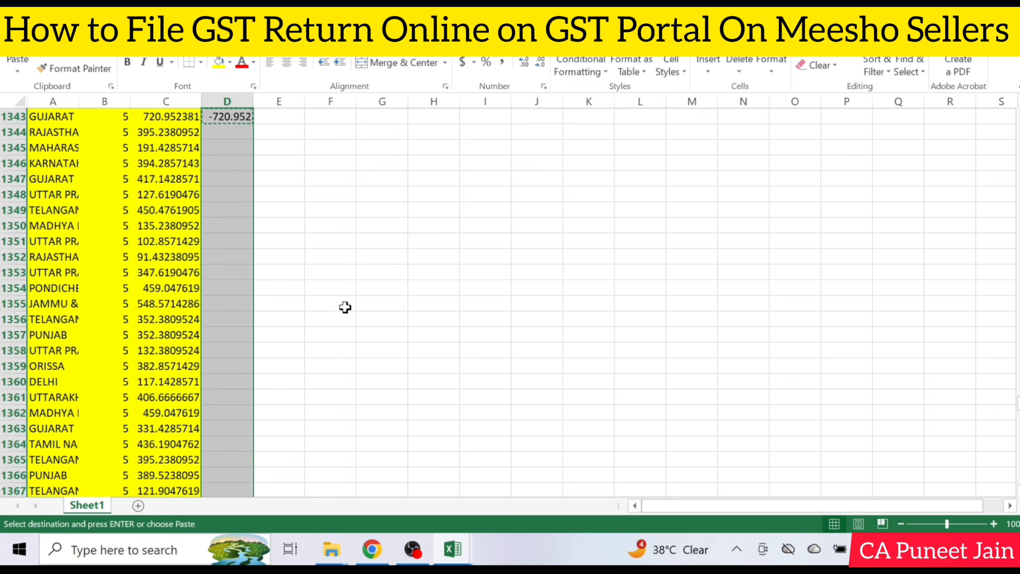
{"action": "key", "text": "ctrl+v"}
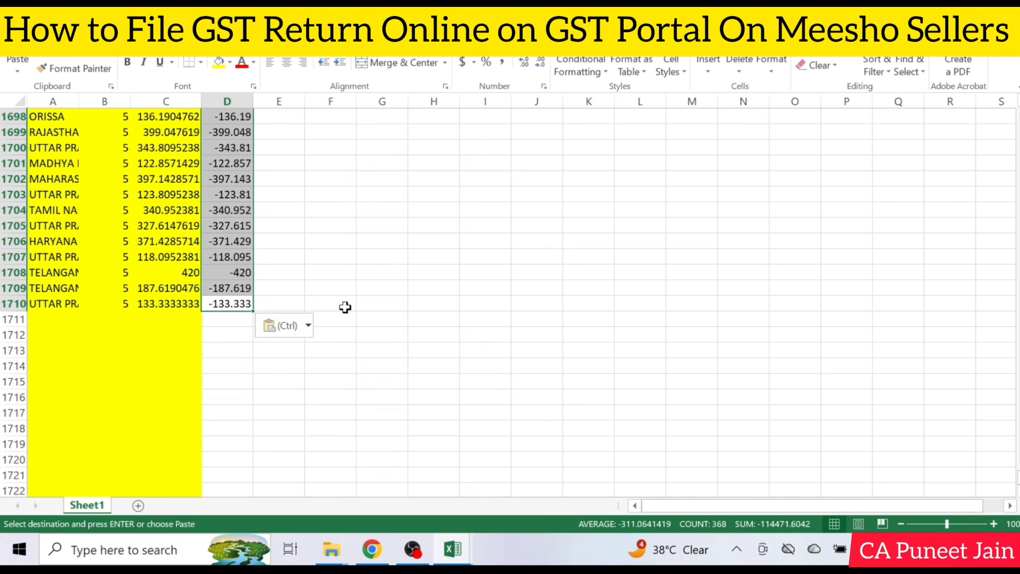
Copy the negative return values in column D, from D1343 through D1710
{"action": "key", "text": "ctrl+Up"}
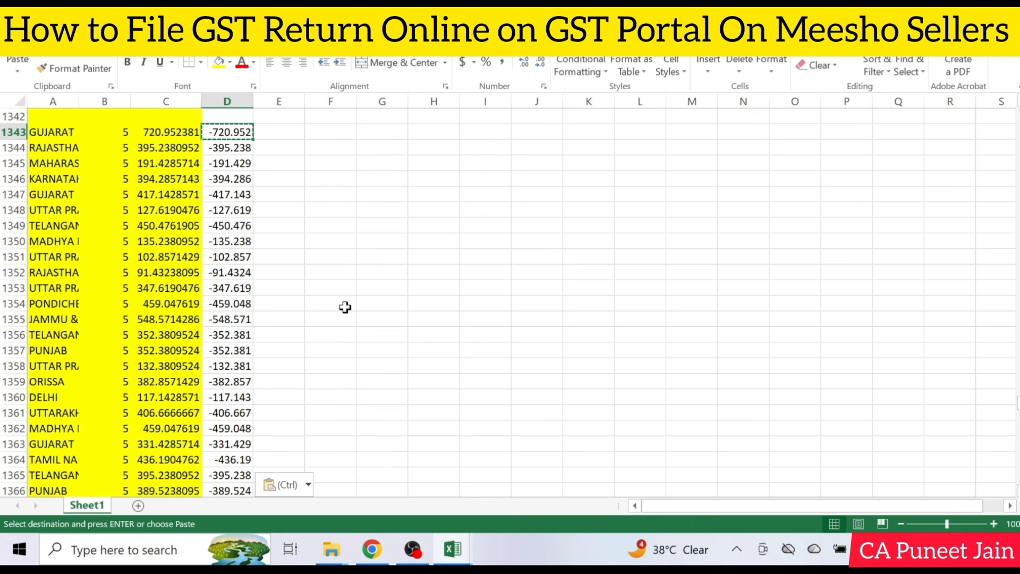
{"action": "key", "text": "Escape"}
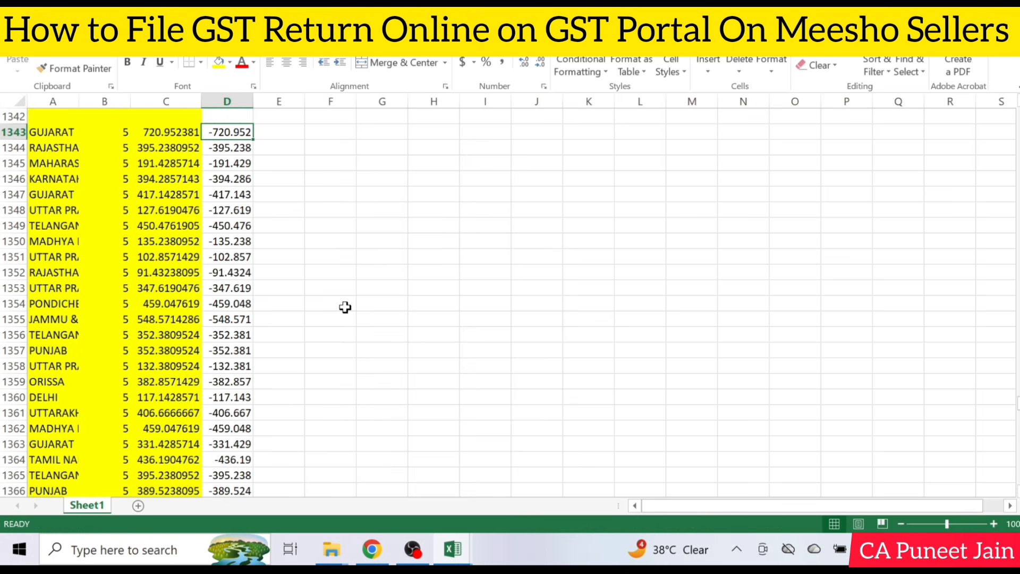
{"action": "key", "text": "shift+Down"}
{"action": "key", "text": "ctrl+shift+Down"}
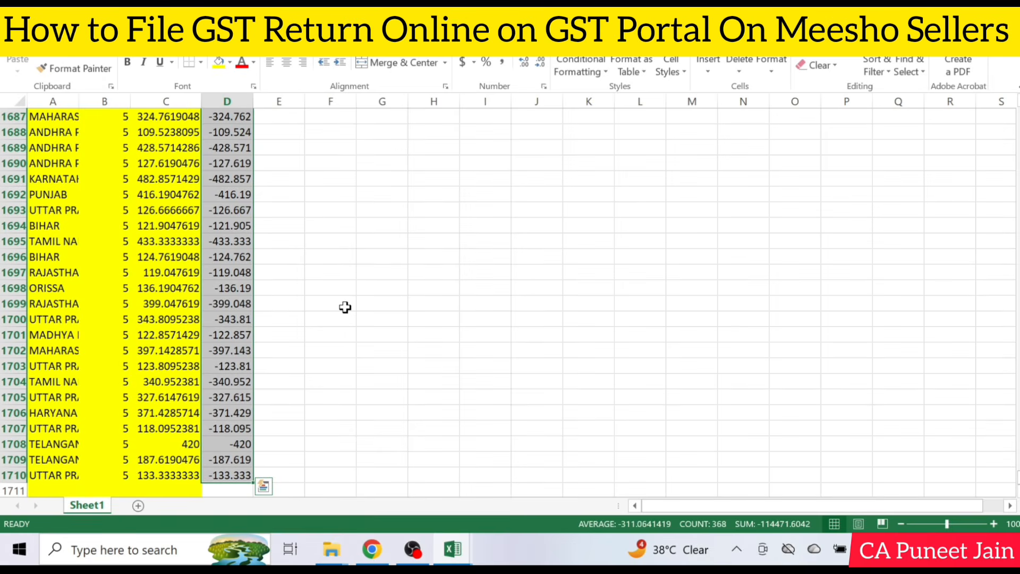
{"action": "key", "text": "ctrl+c"}
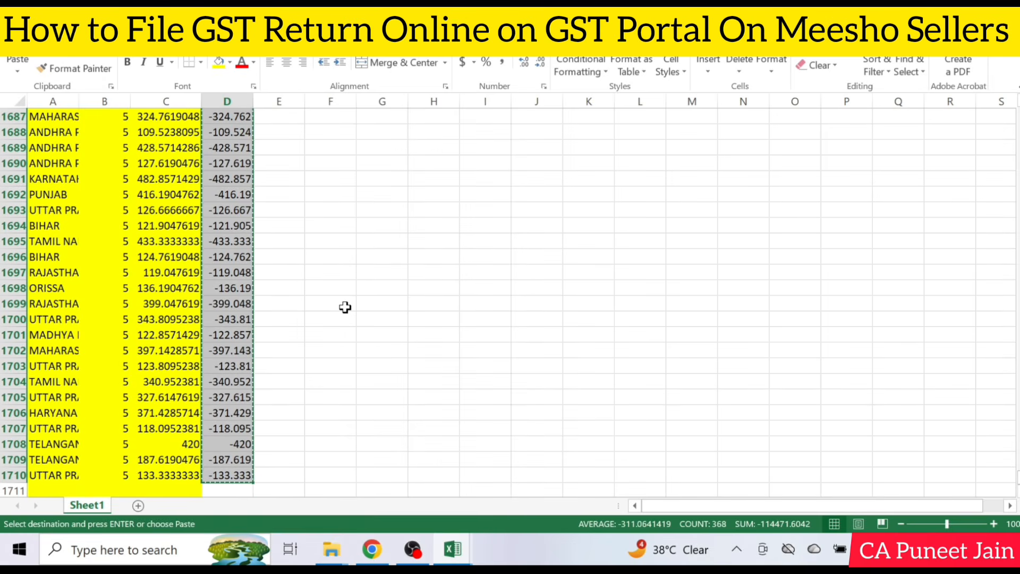
Paste the copied negatives as values only over the return taxable values in column C, starting at C1343
{"action": "key", "text": "Up"}
{"action": "key", "text": "Down"}
{"action": "key", "text": "Left"}
{"action": "key", "text": "Down"}
{"action": "key", "text": "Up"}
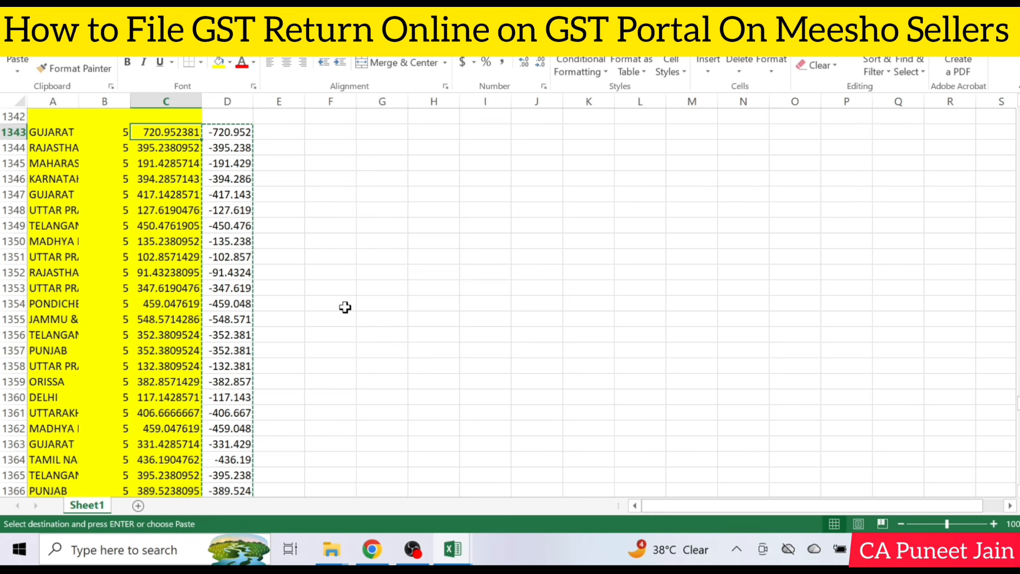
{"action": "key", "text": "alt+e"}
{"action": "key", "text": "s"}
{"action": "key", "text": "v"}
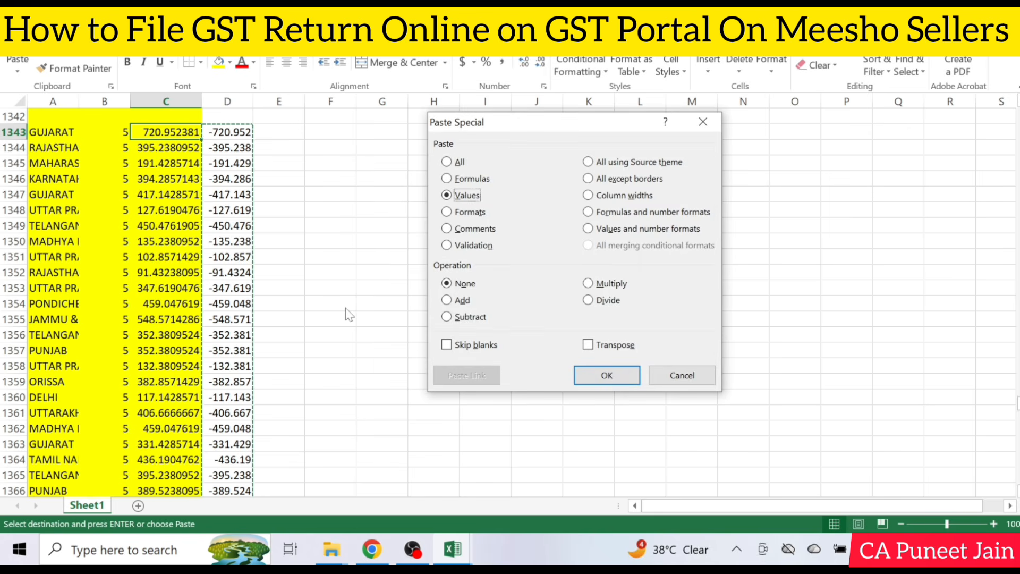
{"action": "key", "text": "Return"}
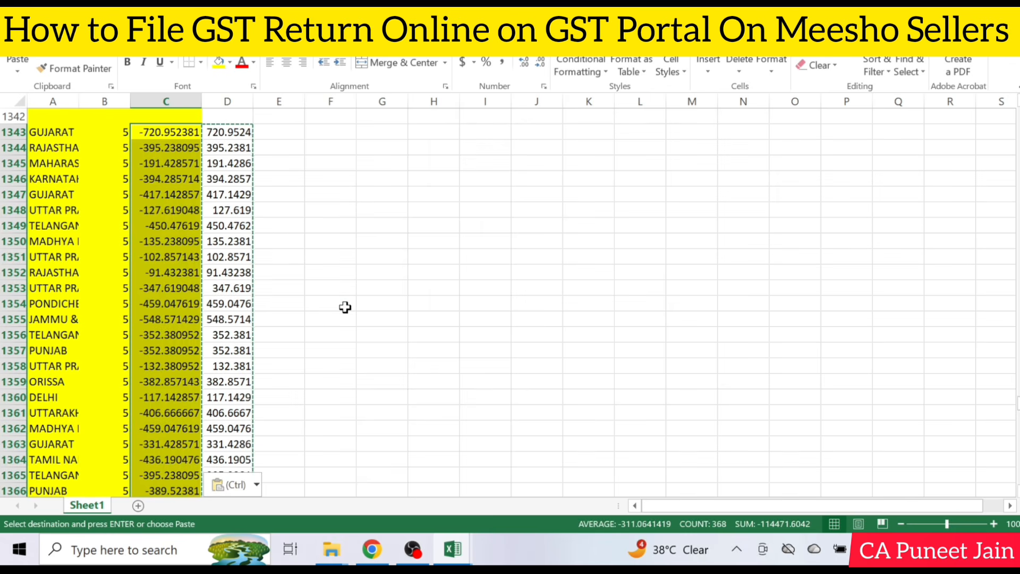
{"action": "key", "text": "Escape"}
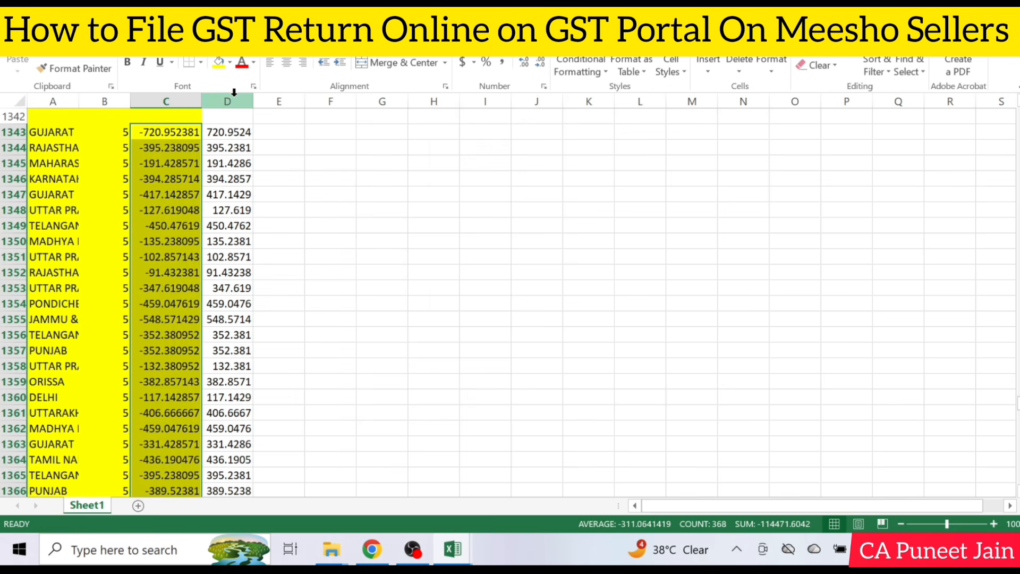
Delete the helper column D from Sheet1
{"action": "left_click", "coordinate": [234, 96]}
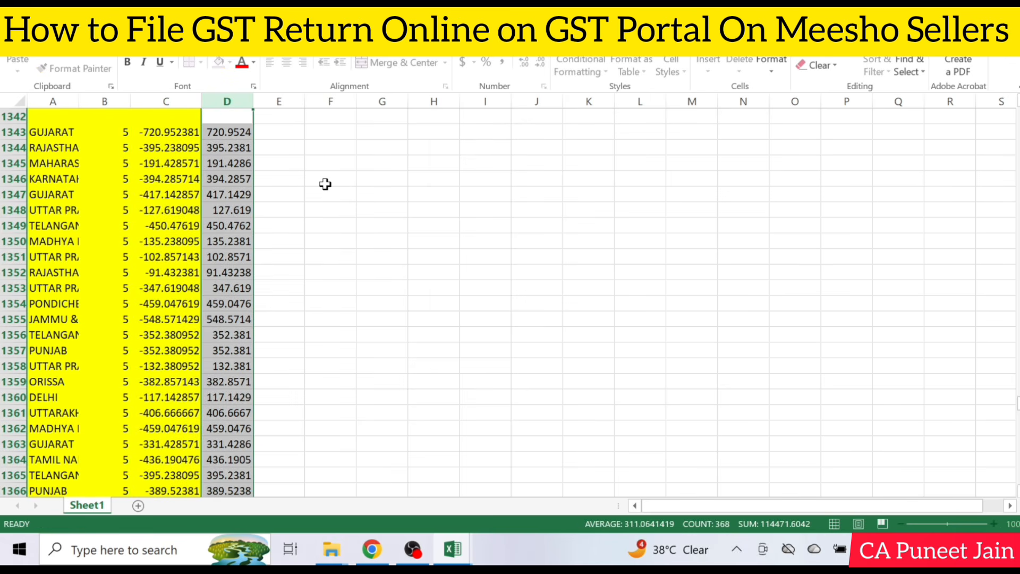
{"action": "right_click", "coordinate": [233, 184]}
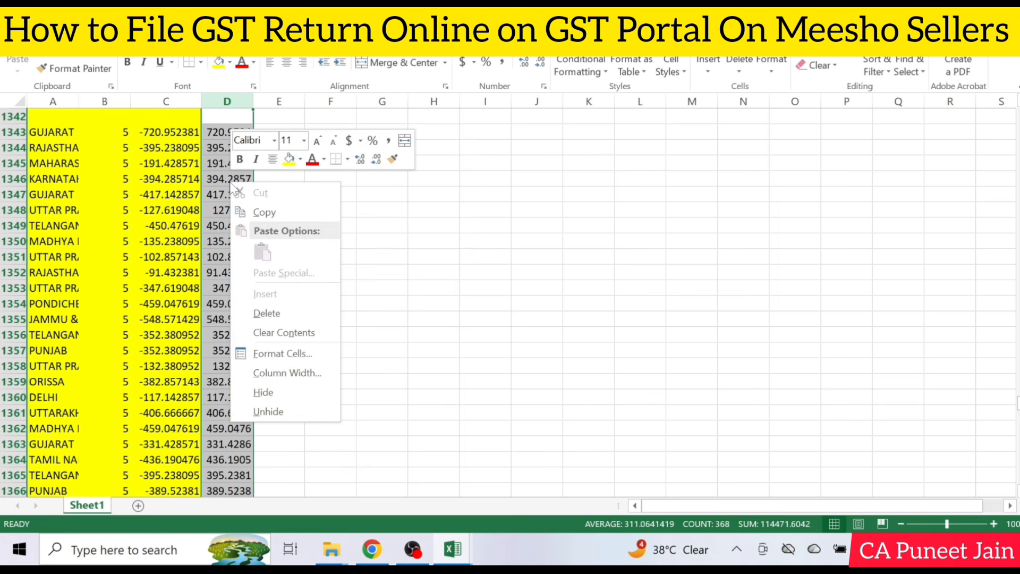
{"action": "left_click", "coordinate": [298, 313]}
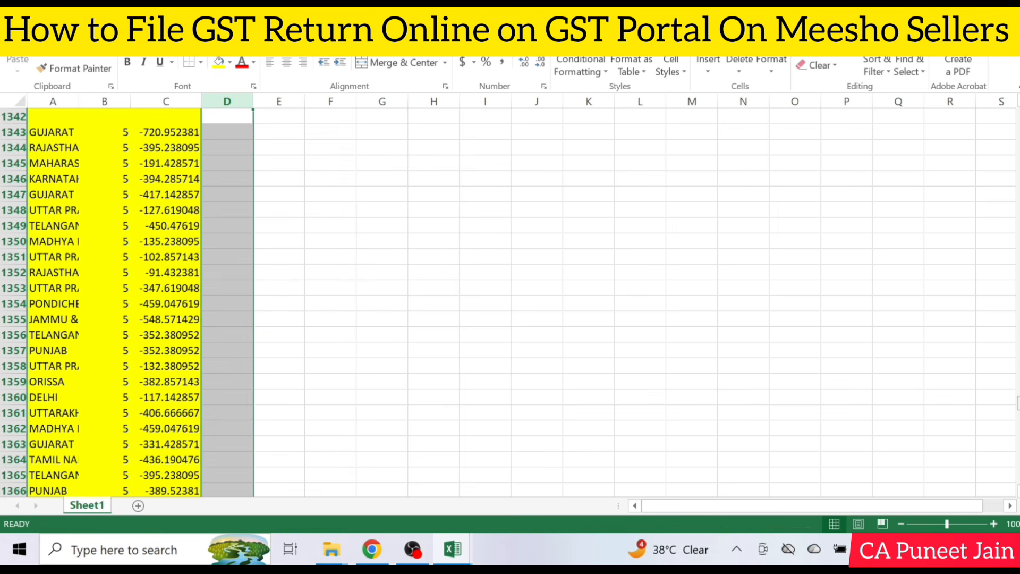
Delete the blank row 1342 between the sales rows and the sales return rows
{"action": "scroll", "coordinate": [151, 154], "scroll_direction": "up", "scroll_amount": 1}
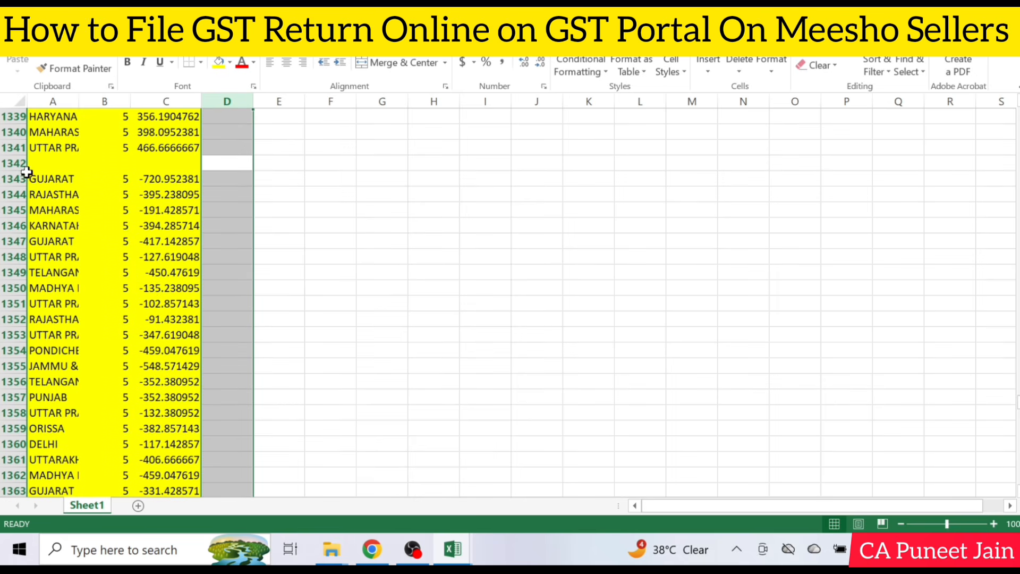
{"action": "left_click", "coordinate": [1, 163]}
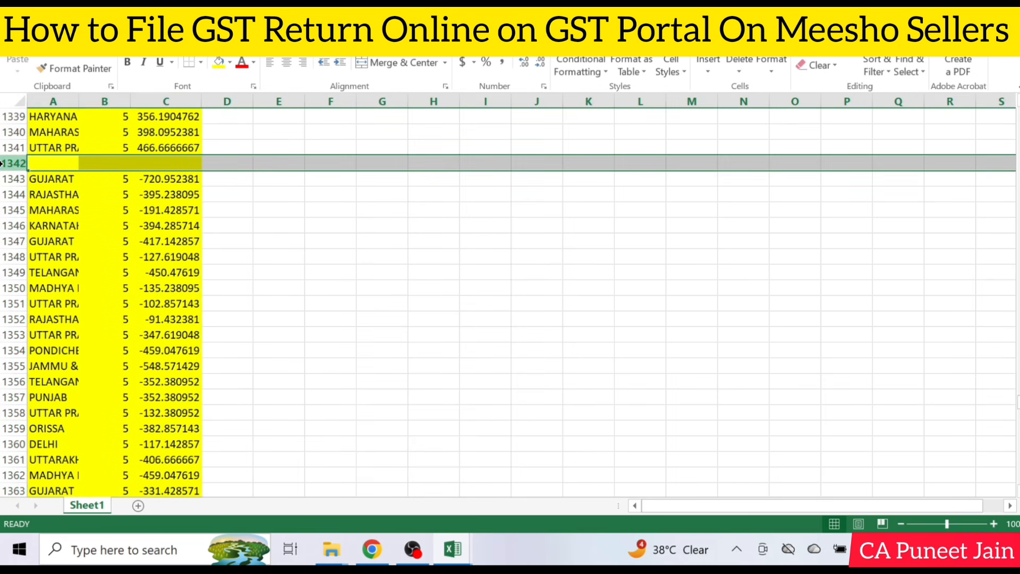
{"action": "right_click", "coordinate": [77, 164]}
{"action": "left_click", "coordinate": [142, 298]}
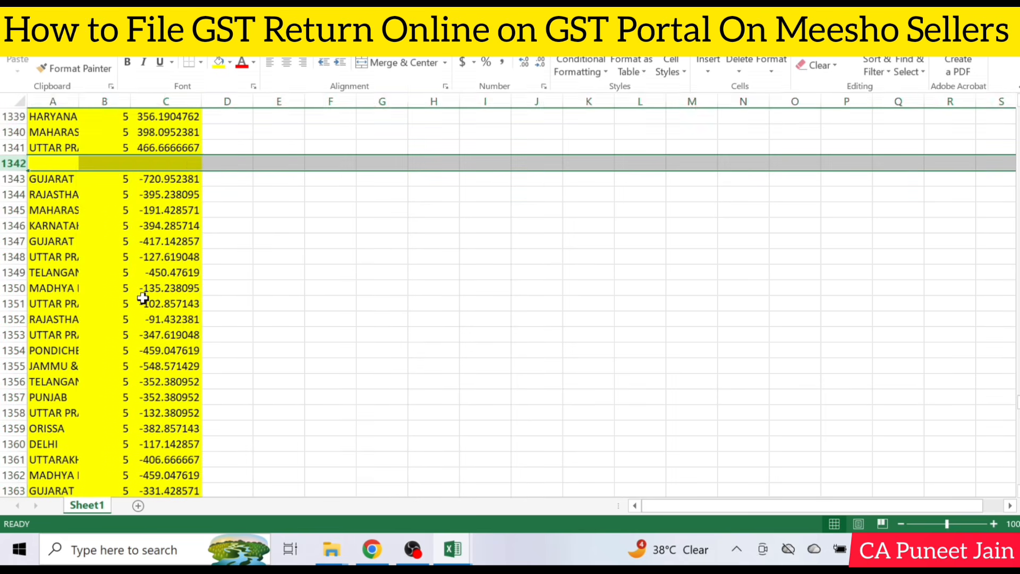
{"action": "left_click", "coordinate": [175, 229]}
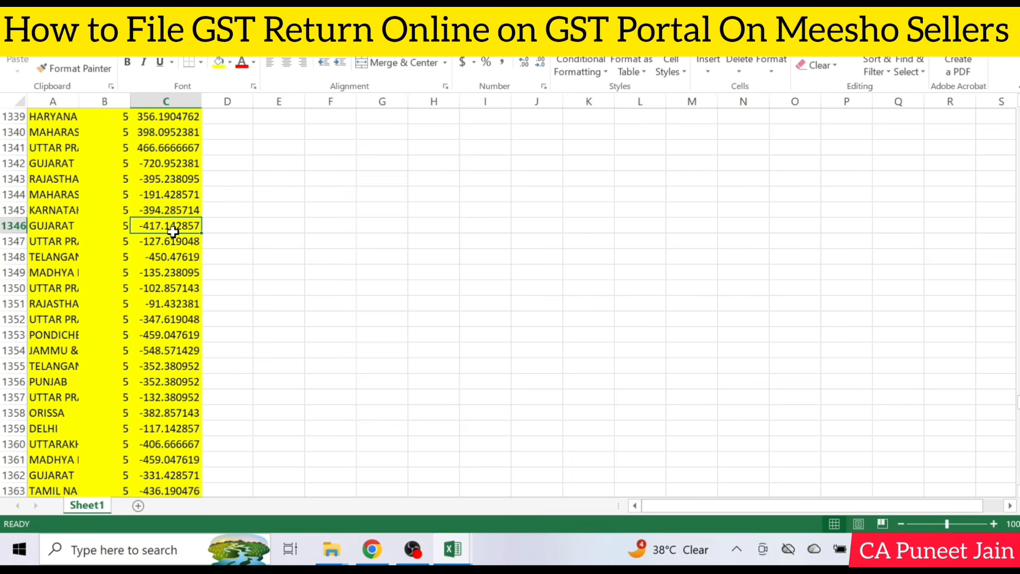
{"action": "key", "text": "ctrl+Home"}
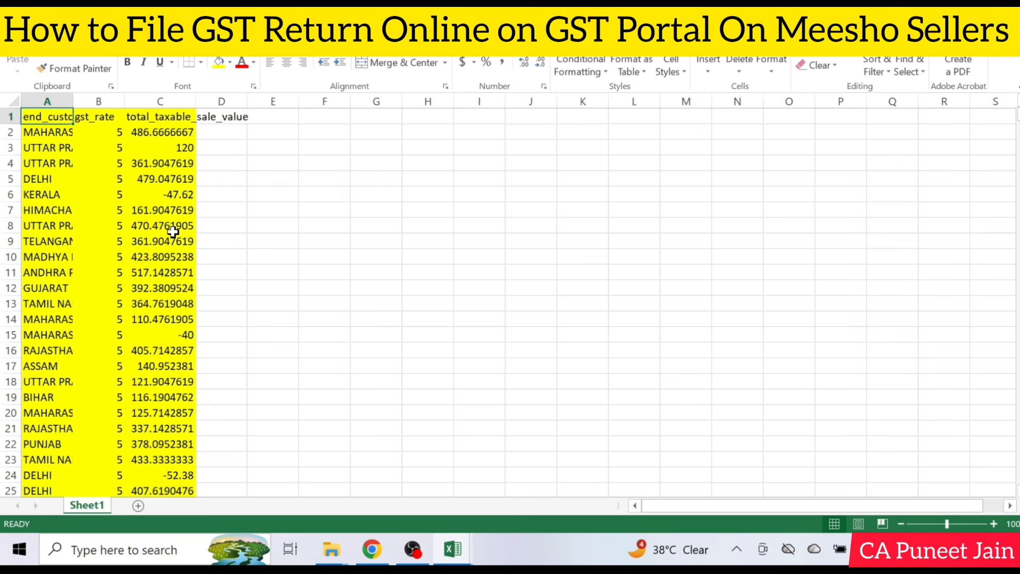
{"action": "key", "text": "ctrl+shift+End"}
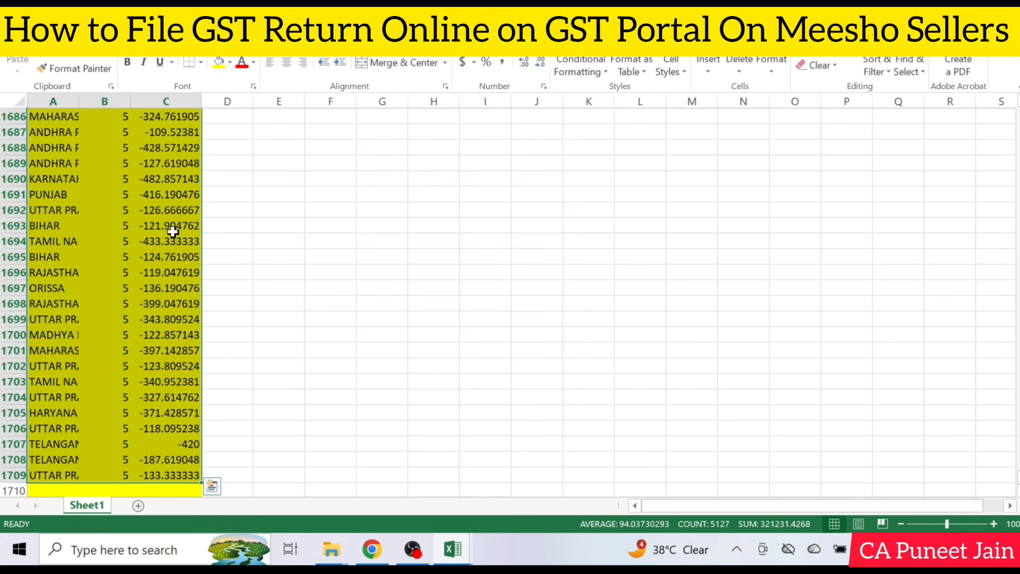
{"action": "key", "text": "ctrl+a"}
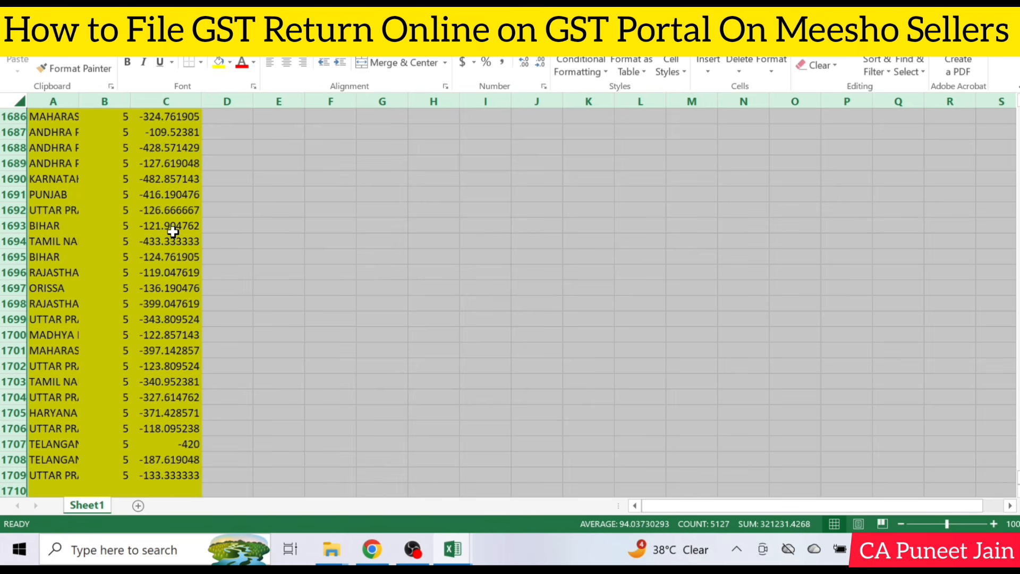
{"action": "left_click", "coordinate": [236, 223]}
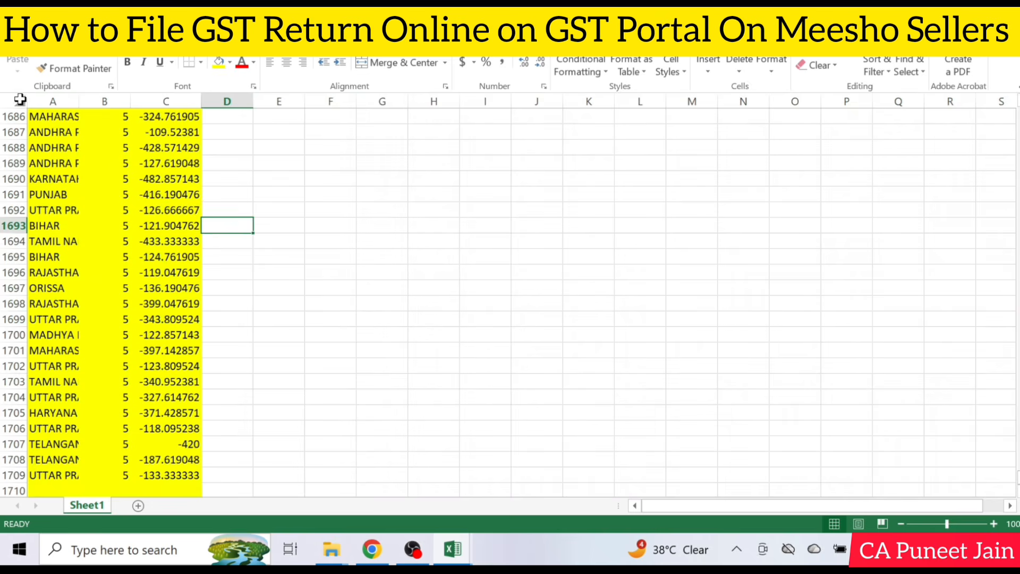
Create a PivotTable on a new worksheet from all of Sheet1
{"action": "left_click", "coordinate": [8, 104]}
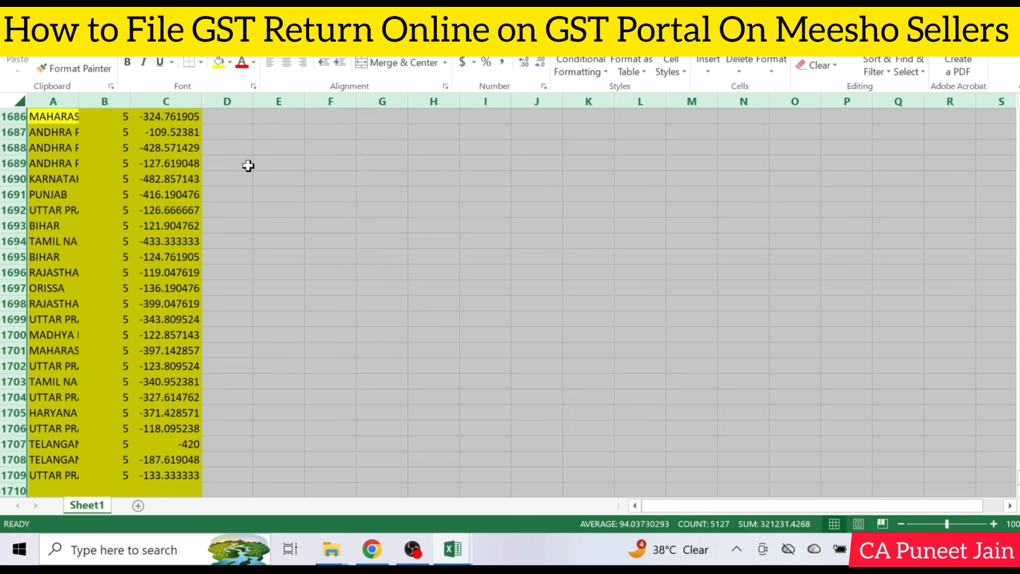
{"action": "key", "text": "ctrl+c"}
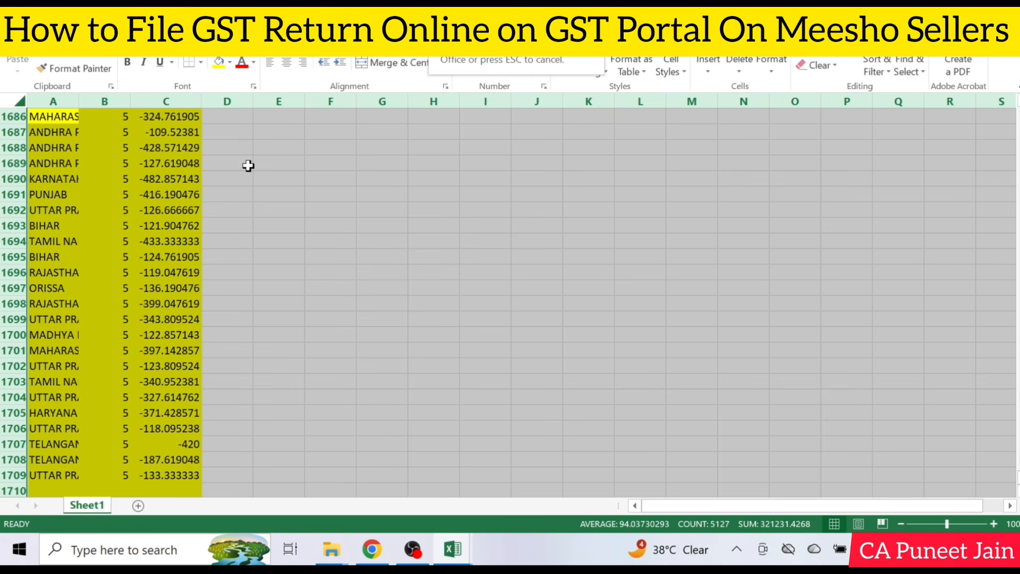
{"action": "key", "text": "p"}
{"action": "key", "text": "f"}
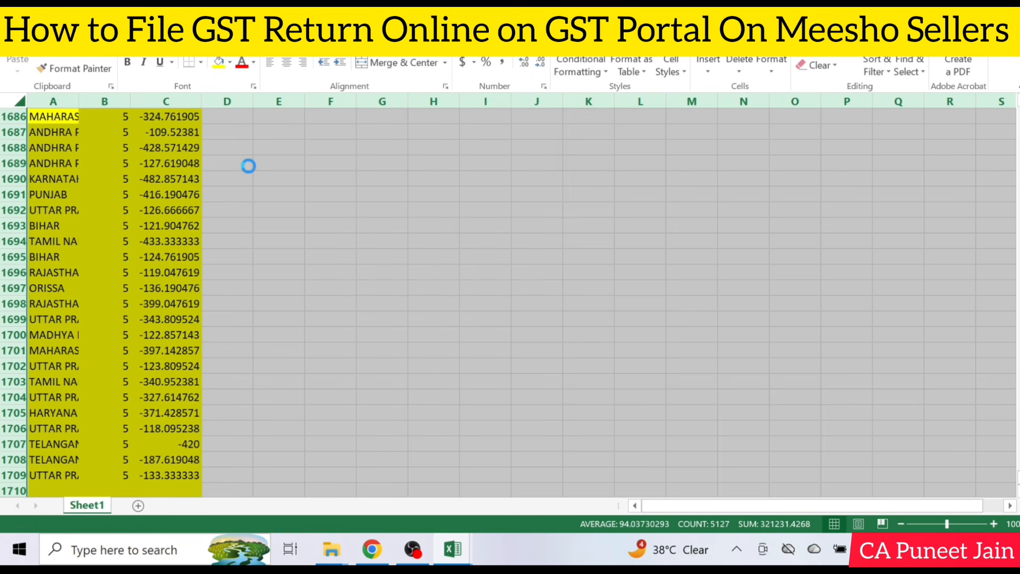
Enter Alt, d, p and f one below another from F6 beside the empty PivotTable, and clear them again
{"action": "left_click", "coordinate": [308, 195]}
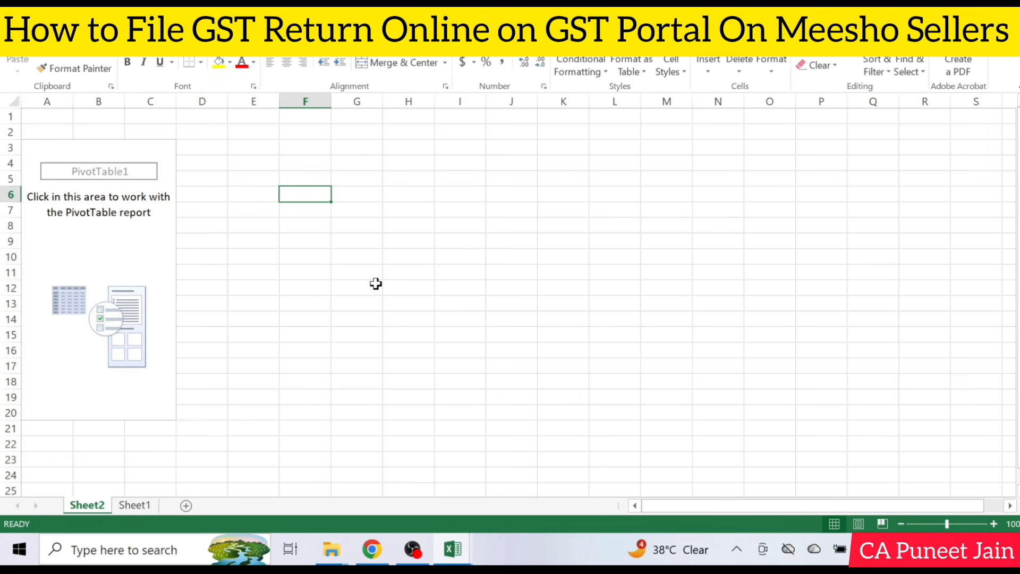
{"action": "type", "text": "Alt"}
{"action": "key", "text": "Return"}
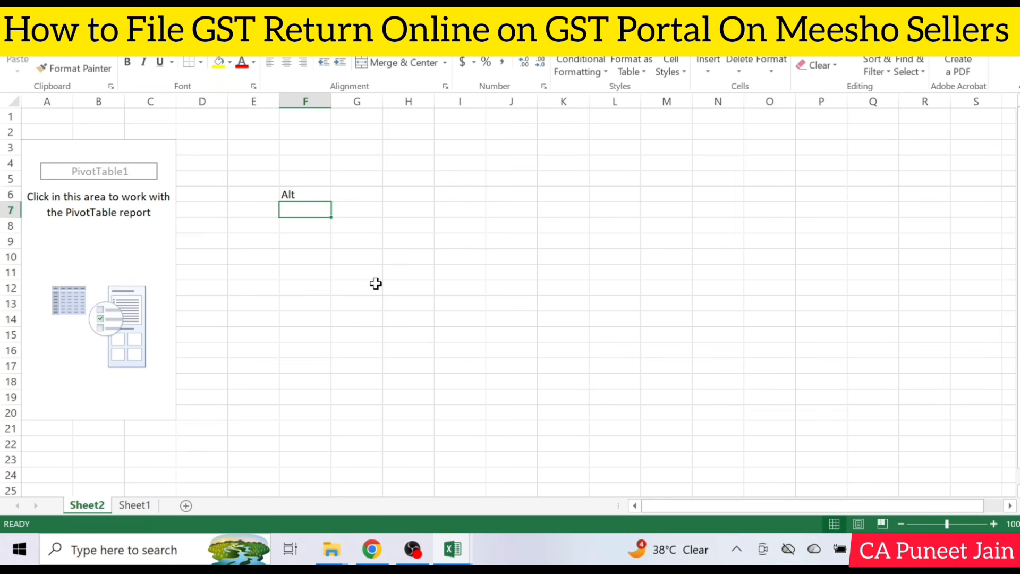
{"action": "type", "text": "d"}
{"action": "key", "text": "Return"}
{"action": "type", "text": "p"}
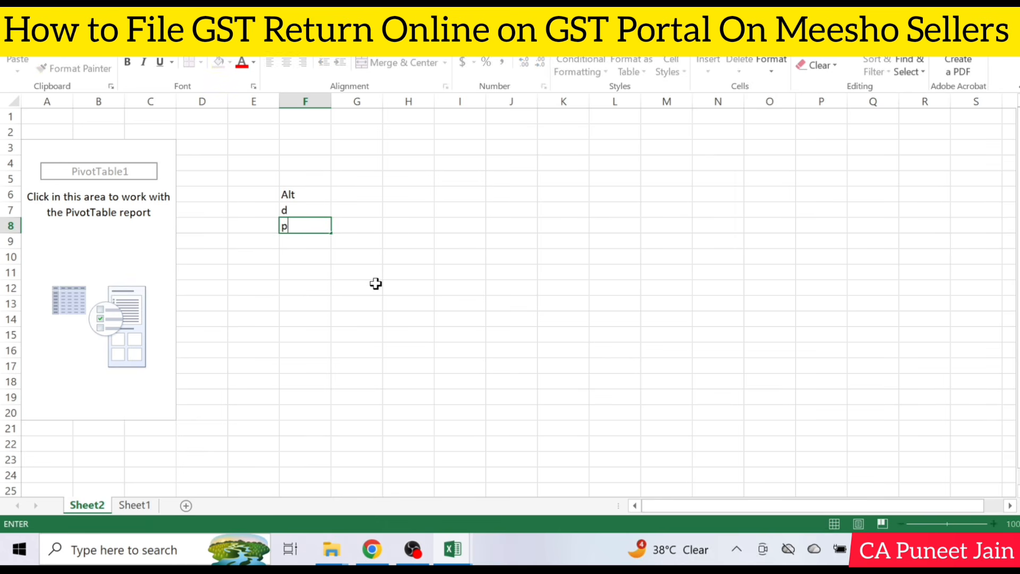
{"action": "key", "text": "Return"}
{"action": "type", "text": "f"}
{"action": "key", "text": "Return"}
{"action": "left_click_drag", "start_coordinate": [295, 175], "coordinate": [308, 234]}
{"action": "key", "text": "Delete"}
{"action": "left_click", "coordinate": [340, 302]}
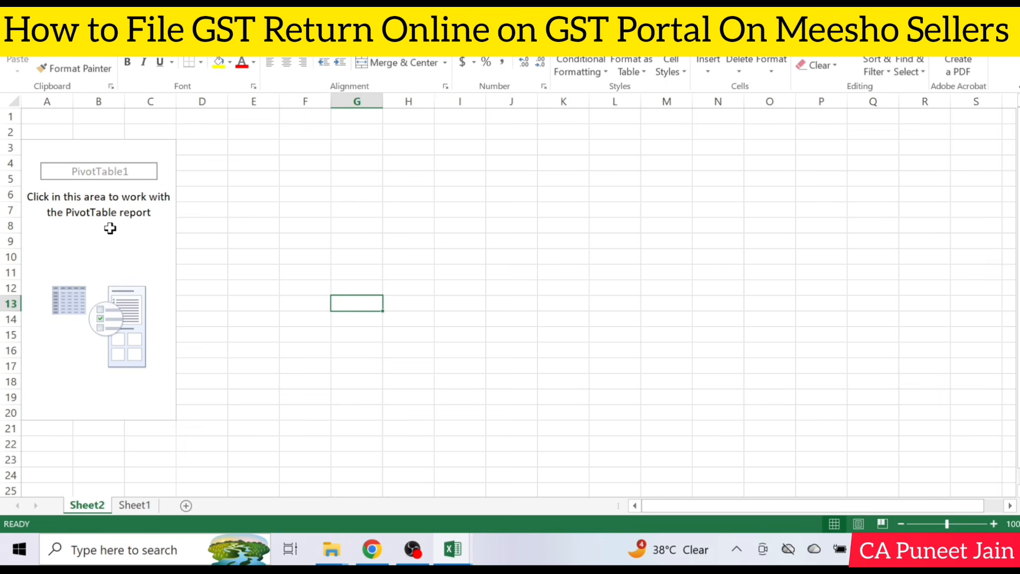
Add end_customer_state_new and gst_rate as PivotTable rows, in that order, and total_taxable_sale_value as the values field
{"action": "left_click", "coordinate": [111, 229]}
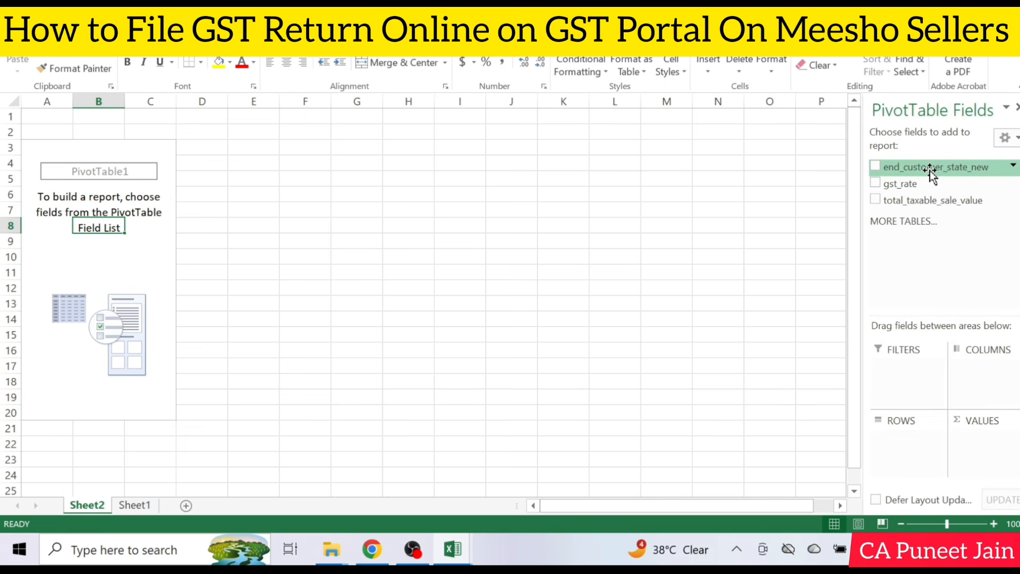
{"action": "left_click_drag", "start_coordinate": [933, 169], "coordinate": [919, 450]}
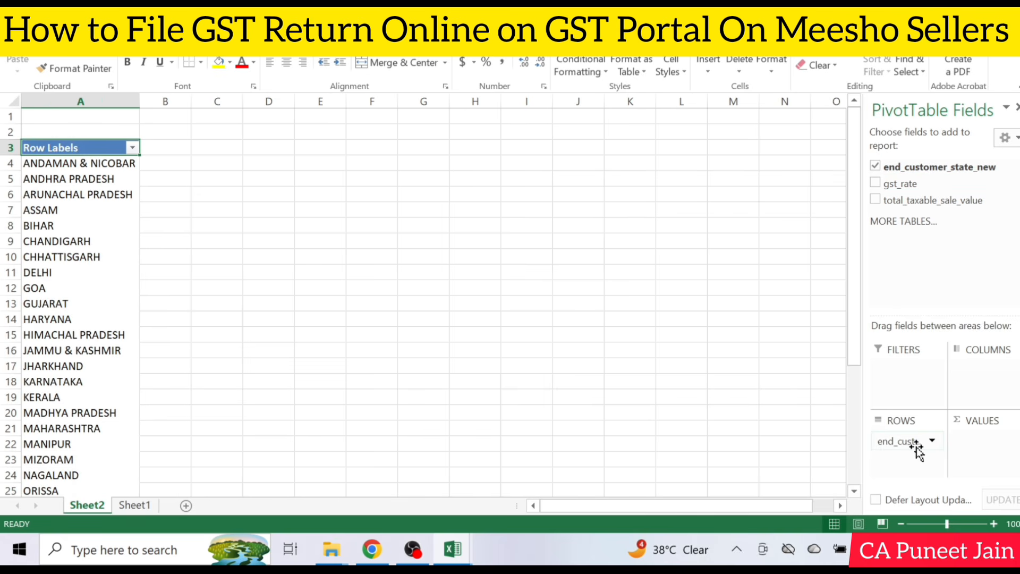
{"action": "left_click_drag", "start_coordinate": [920, 186], "coordinate": [910, 469]}
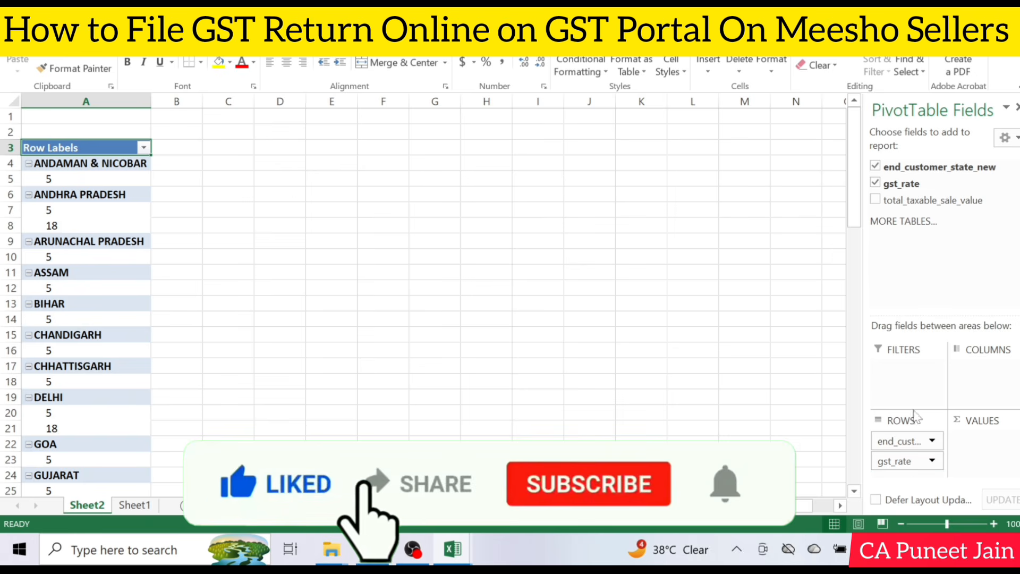
{"action": "left_click_drag", "start_coordinate": [948, 201], "coordinate": [998, 451]}
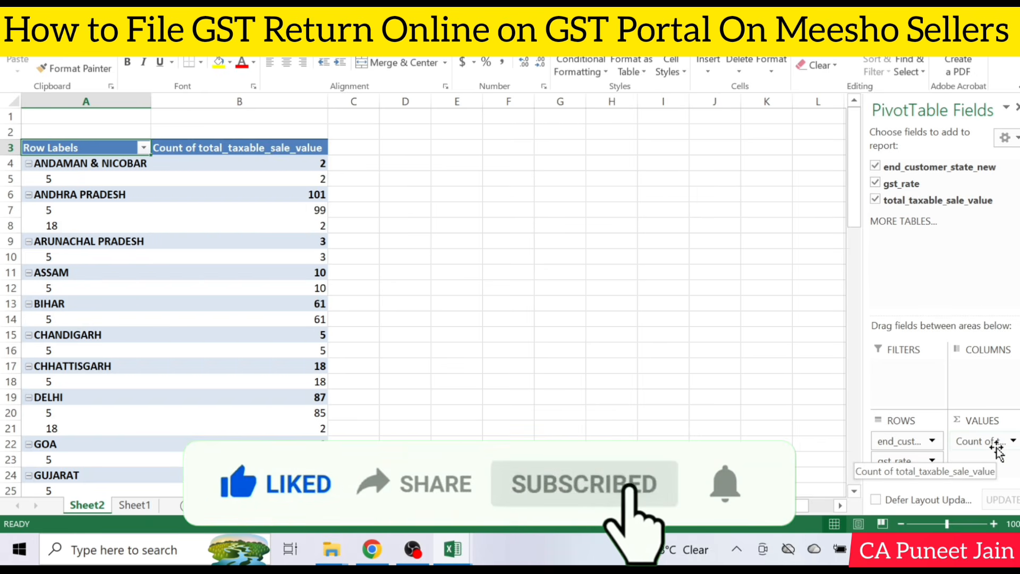
Change the summary calculation of the total_taxable_sale_value field in the PivotTable to Sum
{"action": "left_click", "coordinate": [987, 442]}
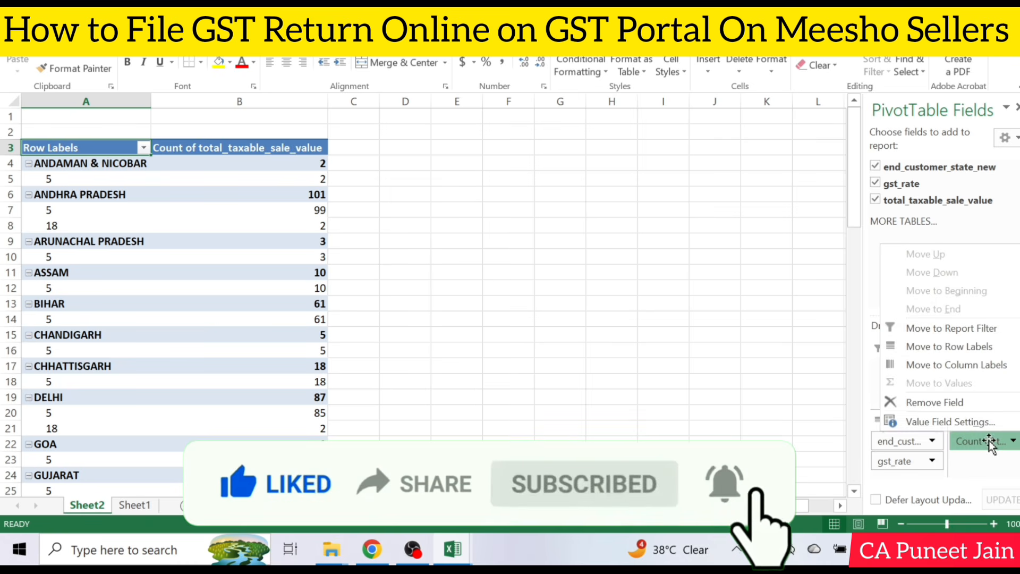
{"action": "left_click", "coordinate": [979, 427]}
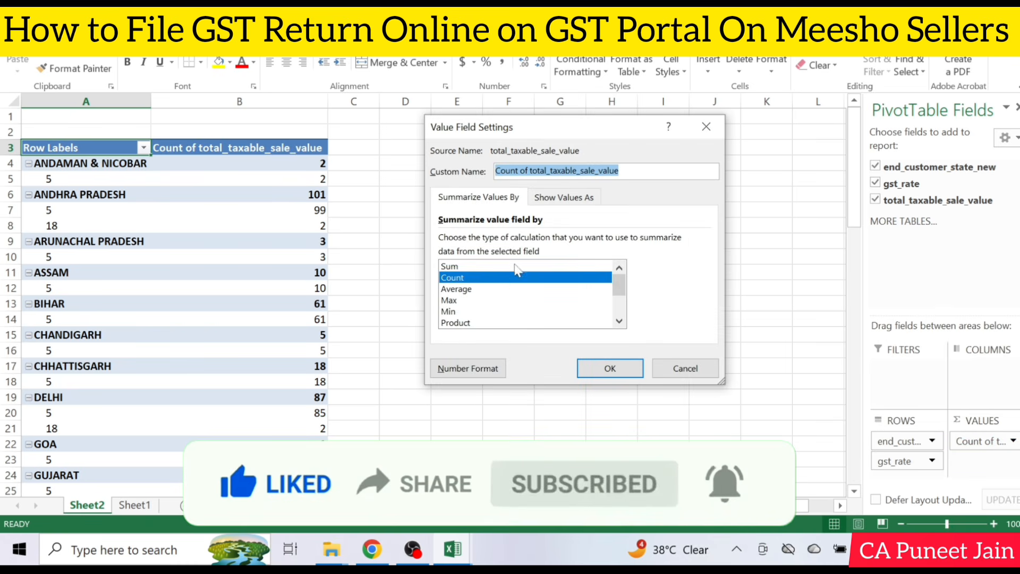
{"action": "double_click", "coordinate": [514, 264]}
Turn off the PivotTable's subtotals for the states
{"action": "left_click", "coordinate": [180, 224]}
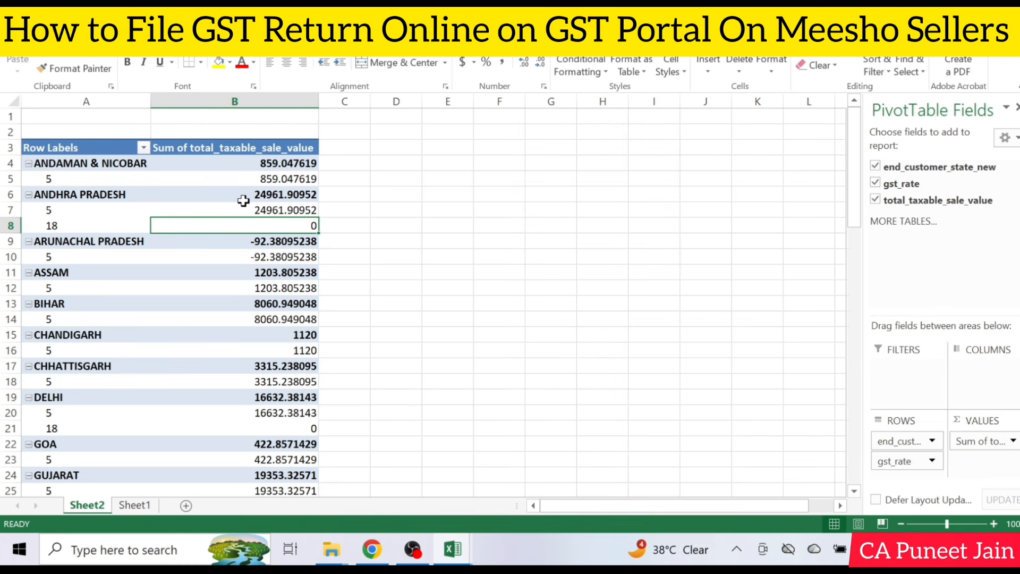
{"action": "mouse_move", "coordinate": [244, 200]}
{"action": "left_click", "coordinate": [499, 19]}
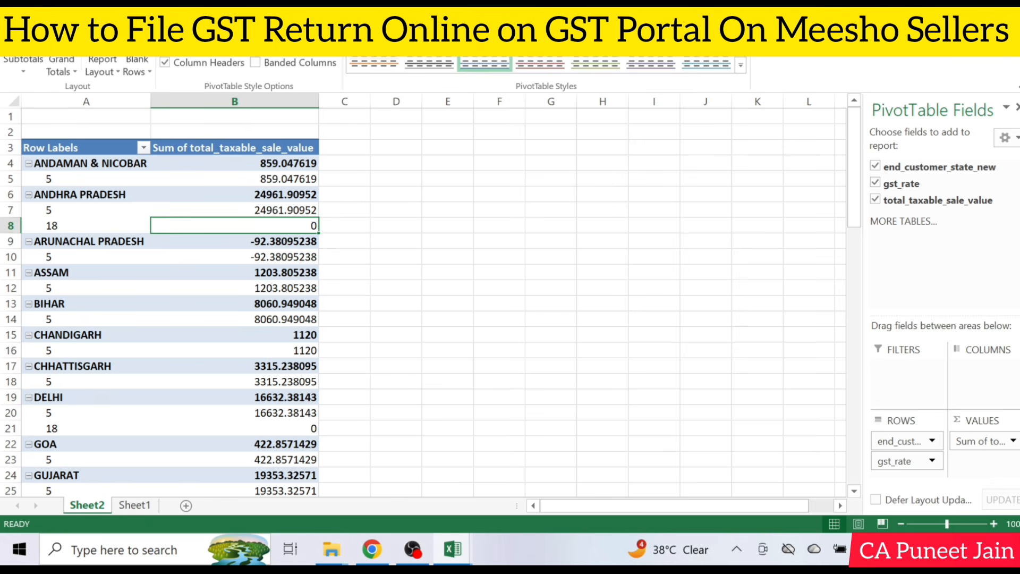
{"action": "left_click", "coordinate": [31, 65]}
{"action": "left_click", "coordinate": [75, 93]}
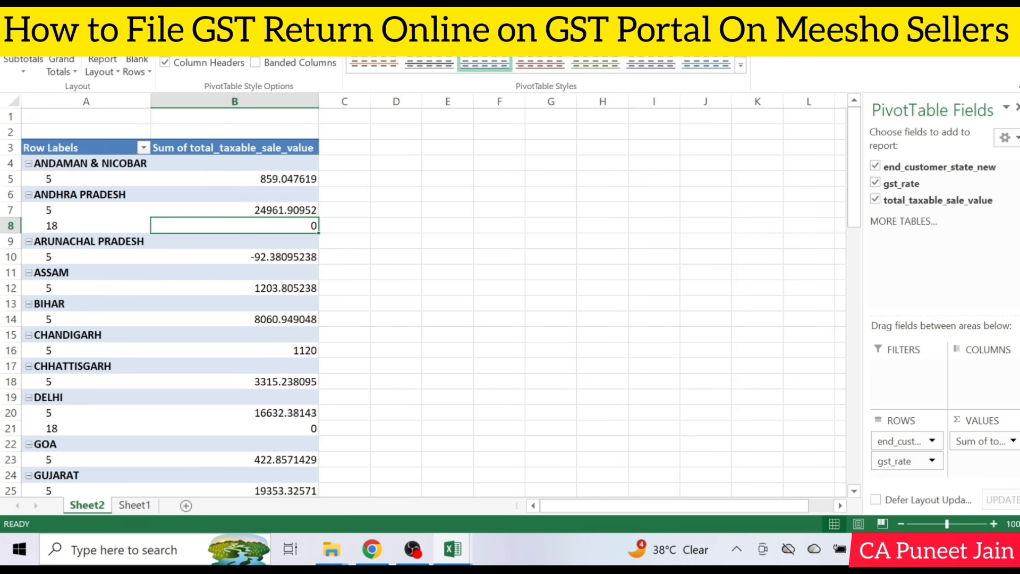
Change the PivotTable's report layout to tabular form
{"action": "left_click", "coordinate": [108, 73]}
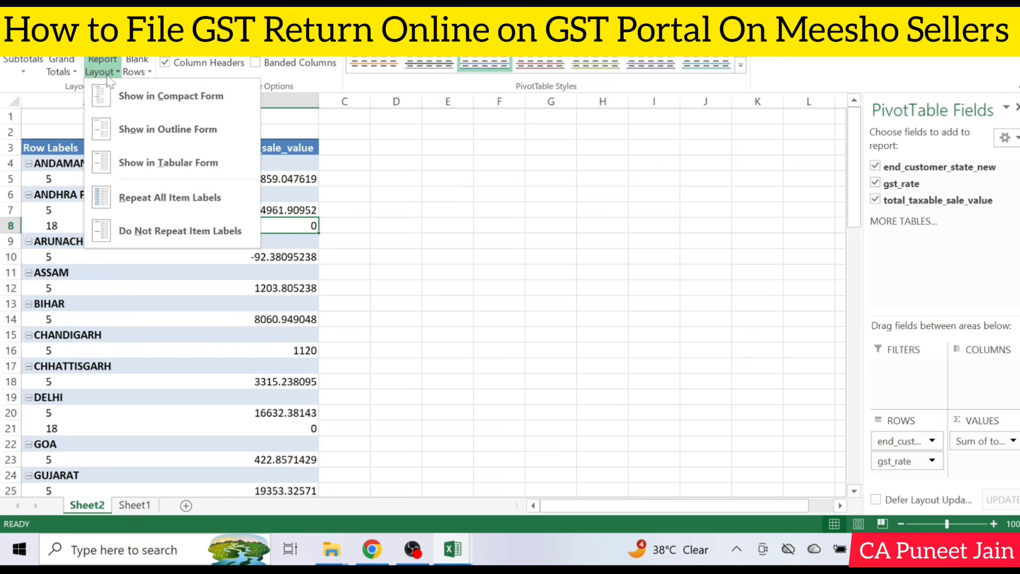
{"action": "left_click", "coordinate": [166, 162]}
{"action": "left_click", "coordinate": [264, 230]}
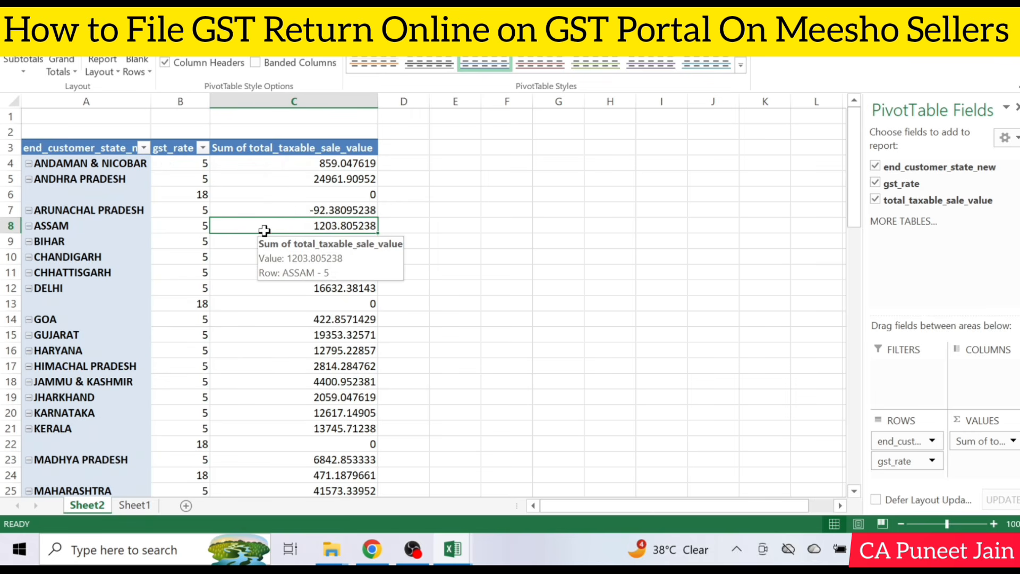
{"action": "scroll", "coordinate": [284, 219], "scroll_direction": "down", "scroll_amount": 2}
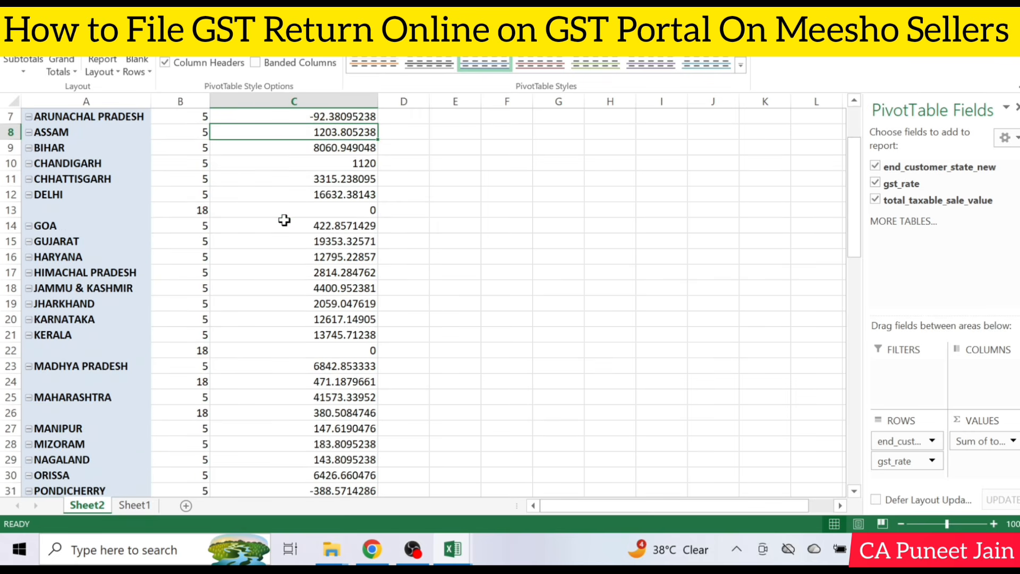
{"action": "scroll", "coordinate": [284, 220], "scroll_direction": "up", "scroll_amount": 2}
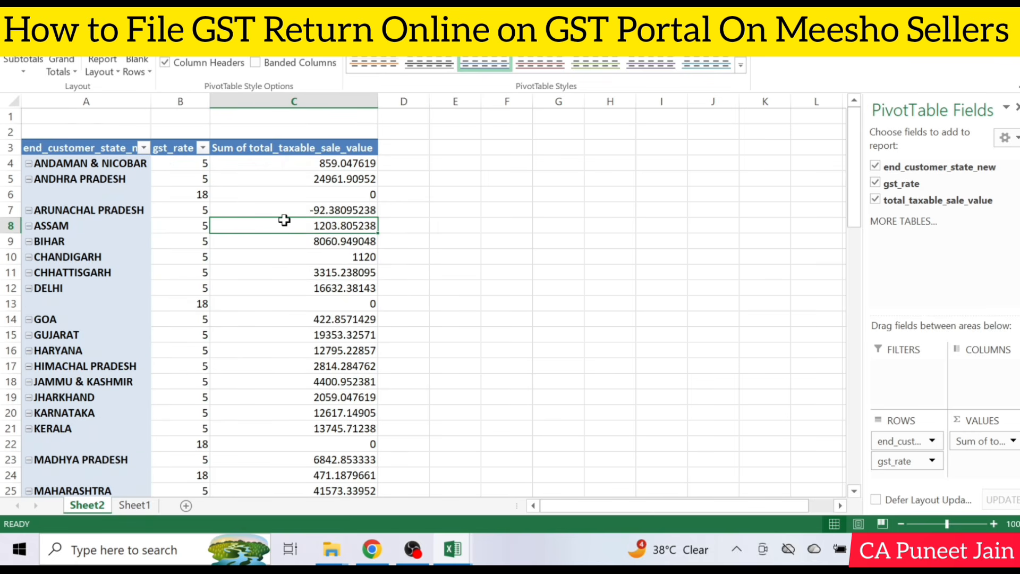
Switch to the GST portal in Chrome and set the B2CS record's place of supply to 35-Andaman and Nicobar Islands
{"action": "left_click", "coordinate": [124, 165]}
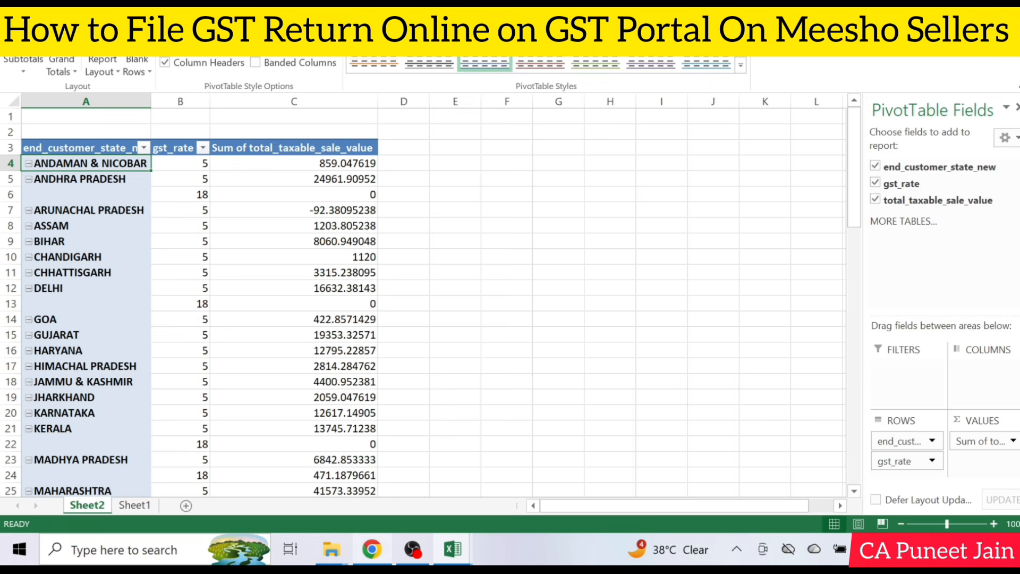
{"action": "left_click", "coordinate": [373, 550]}
{"action": "left_click", "coordinate": [267, 278]}
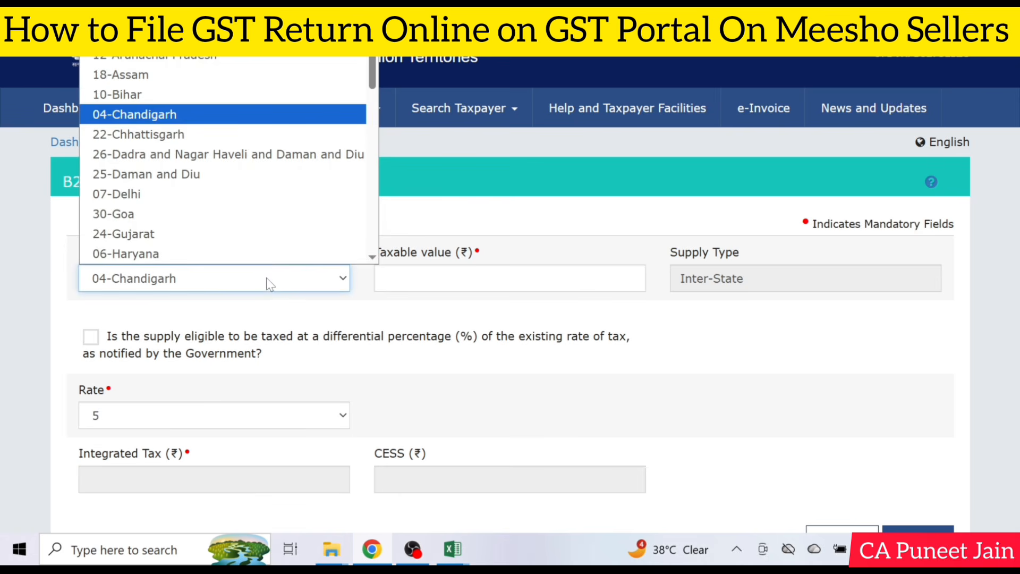
{"action": "left_click", "coordinate": [239, 18]}
Switch to the PivotTable workbook in Excel and format the summed taxable values, including the grand total, with no decimal places
{"action": "mouse_move", "coordinate": [468, 562]}
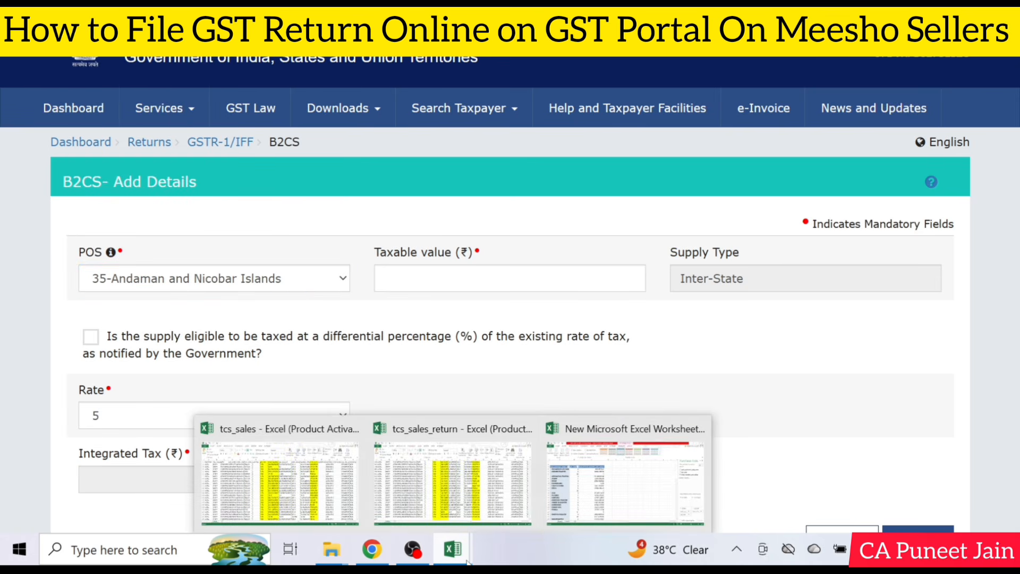
{"action": "left_click", "coordinate": [638, 468]}
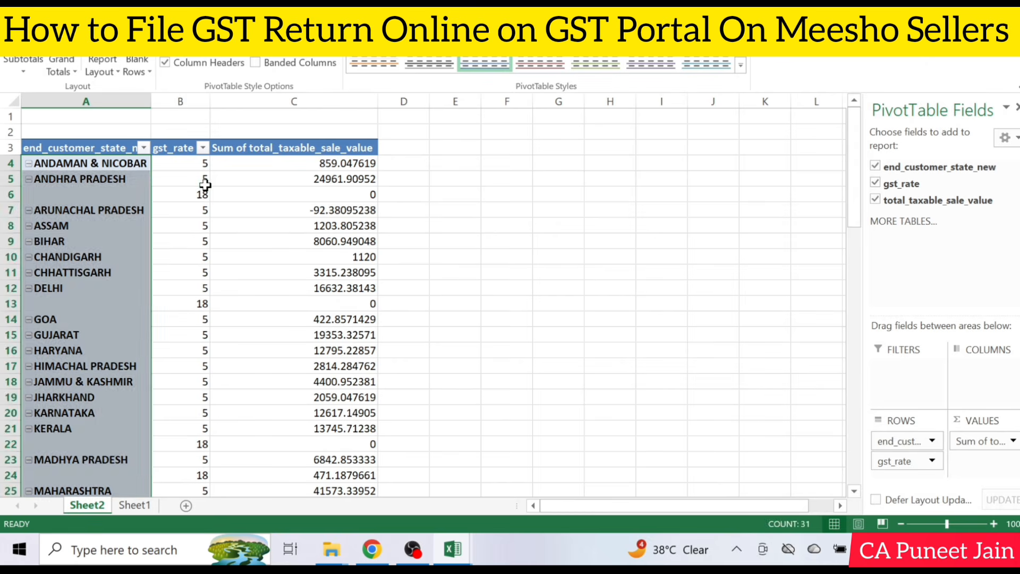
{"action": "left_click", "coordinate": [206, 166]}
{"action": "left_click", "coordinate": [336, 169]}
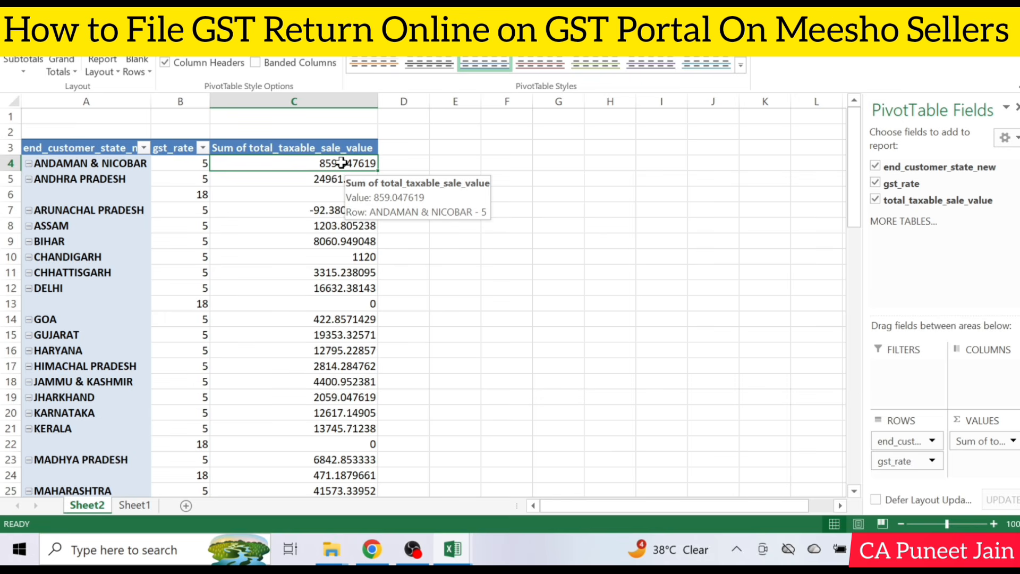
{"action": "left_click_drag", "start_coordinate": [341, 163], "coordinate": [350, 466]}
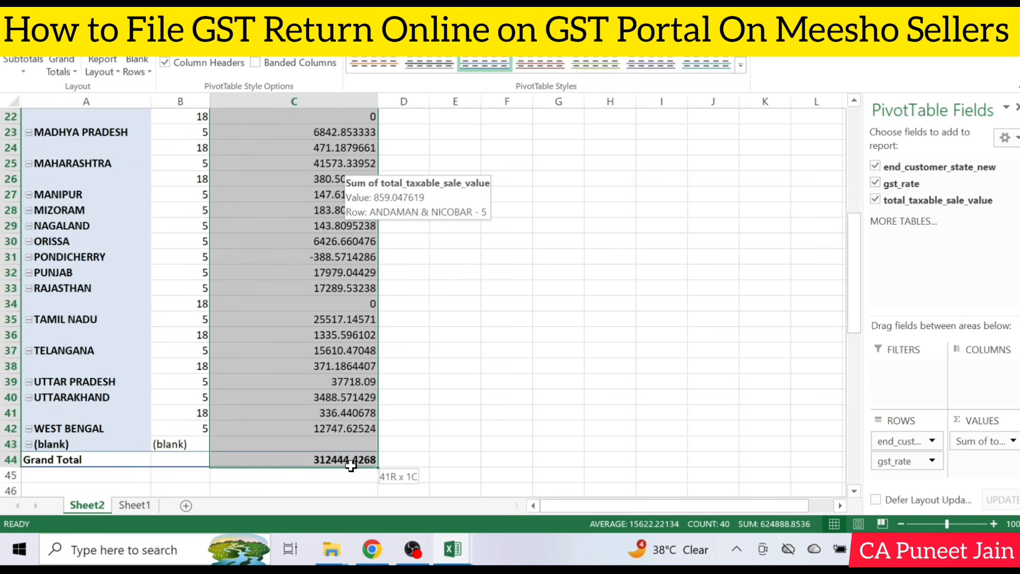
{"action": "left_click", "coordinate": [48, 43]}
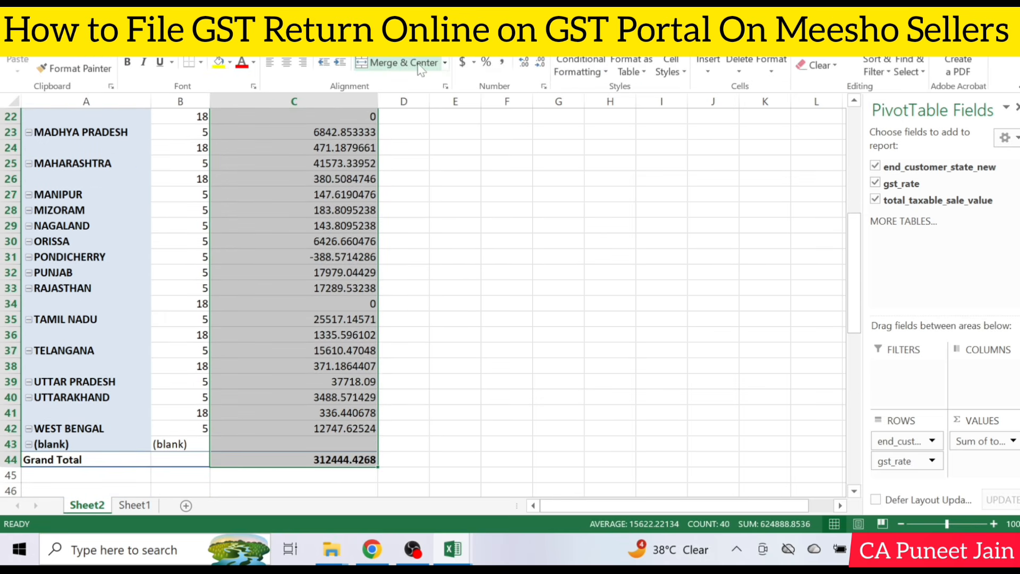
{"action": "left_click", "coordinate": [541, 62]}
{"action": "left_click", "coordinate": [541, 63]}
{"action": "left_click", "coordinate": [541, 62]}
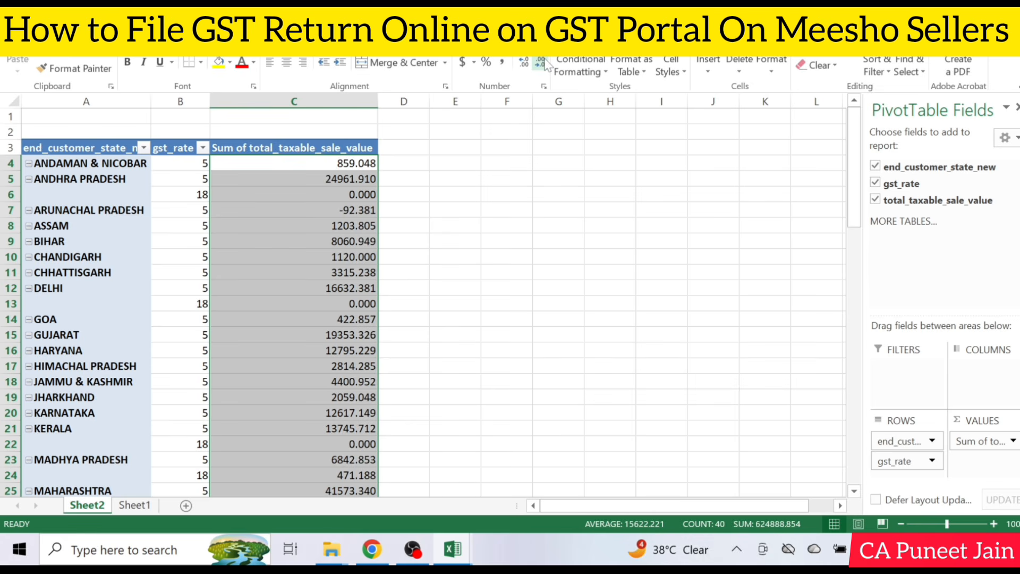
{"action": "left_click", "coordinate": [541, 63]}
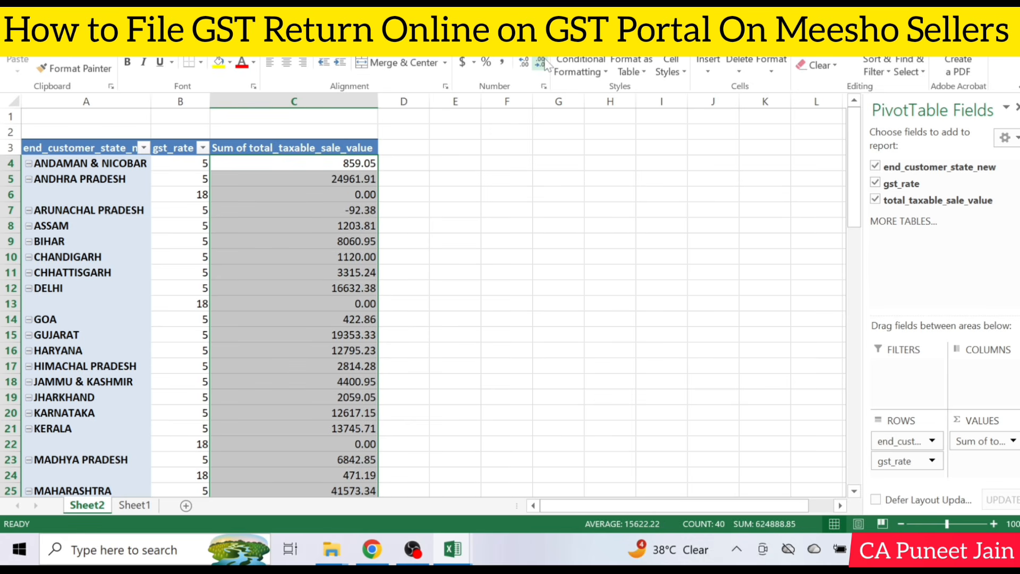
{"action": "left_click", "coordinate": [541, 63]}
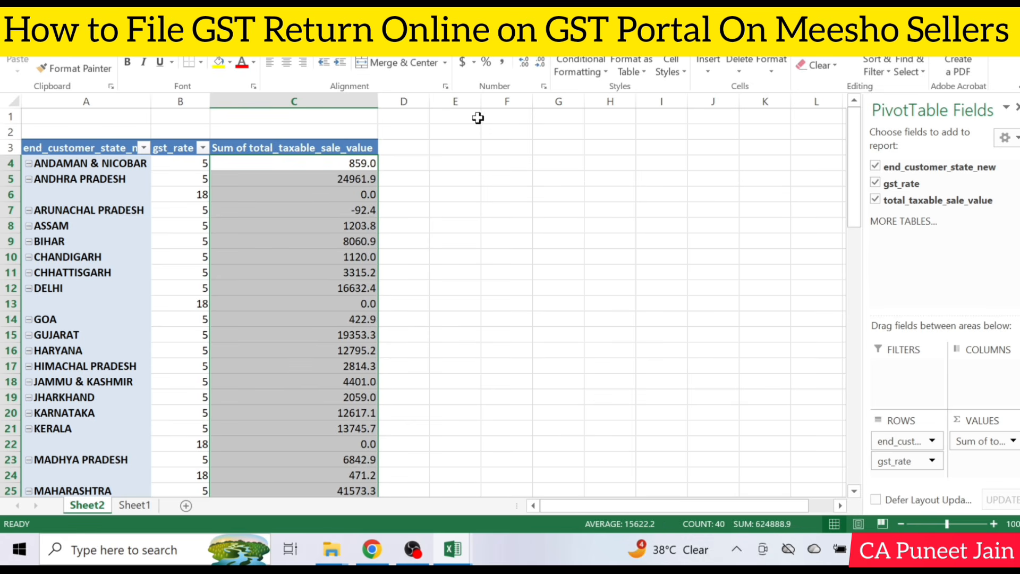
{"action": "left_click", "coordinate": [541, 63]}
{"action": "left_click", "coordinate": [405, 223]}
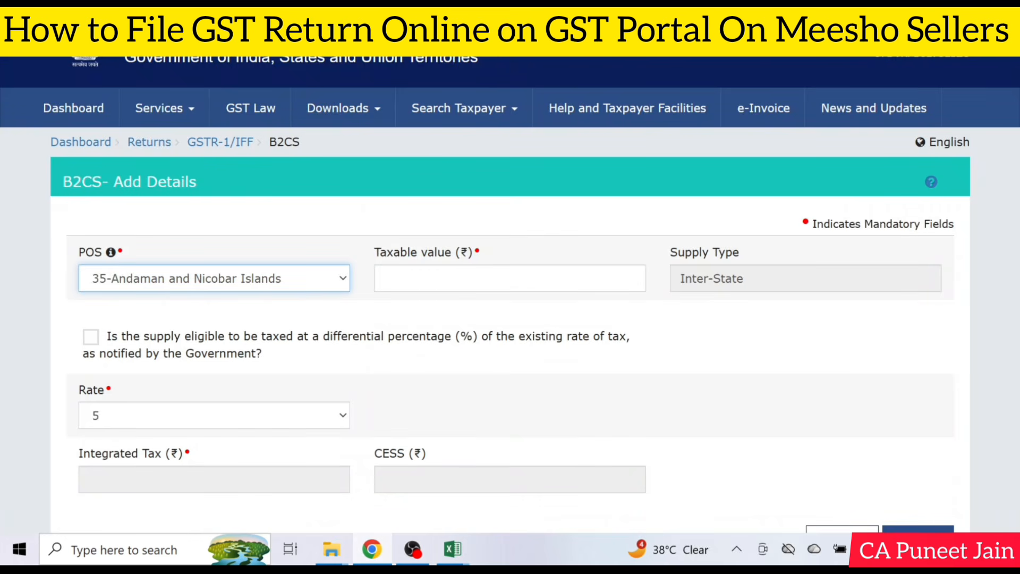
In the GST portal, enter a taxable value of 859 with rate 5 for Andaman and Nicobar Islands and save the record
{"action": "left_click", "coordinate": [511, 279]}
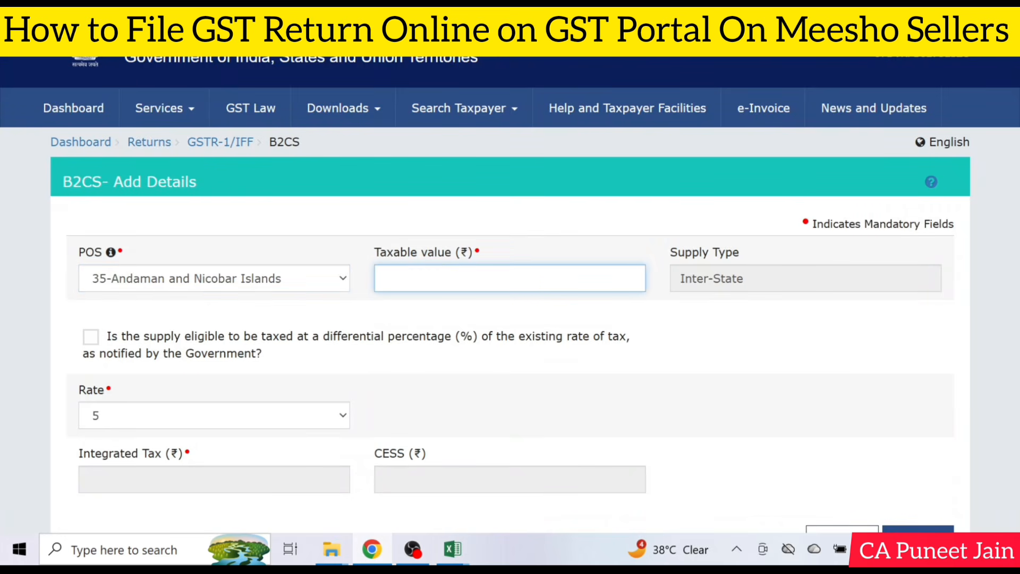
{"action": "type", "text": "859"}
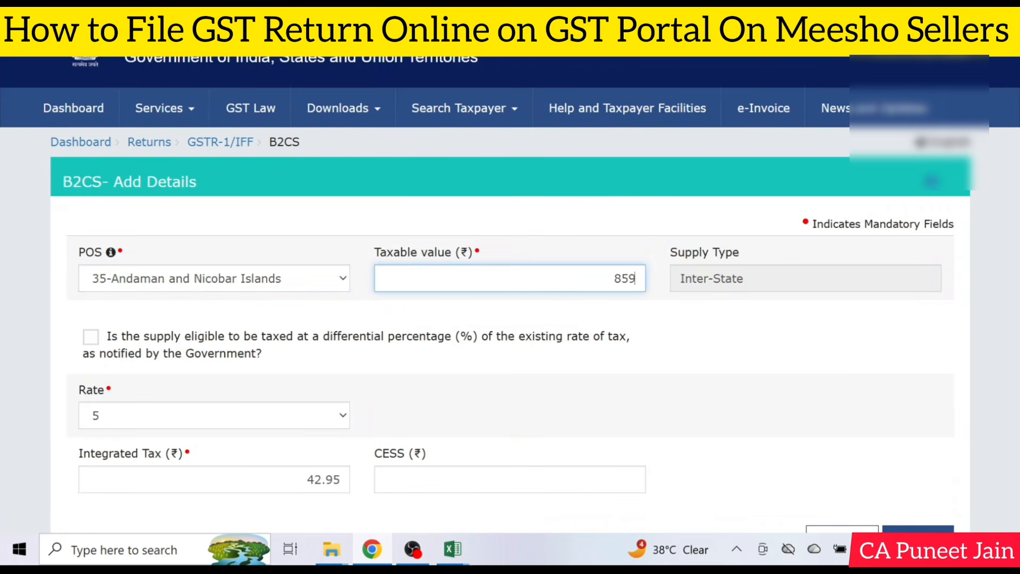
{"action": "scroll", "coordinate": [187, 319], "scroll_direction": "down", "scroll_amount": 1}
{"action": "left_click", "coordinate": [187, 335]}
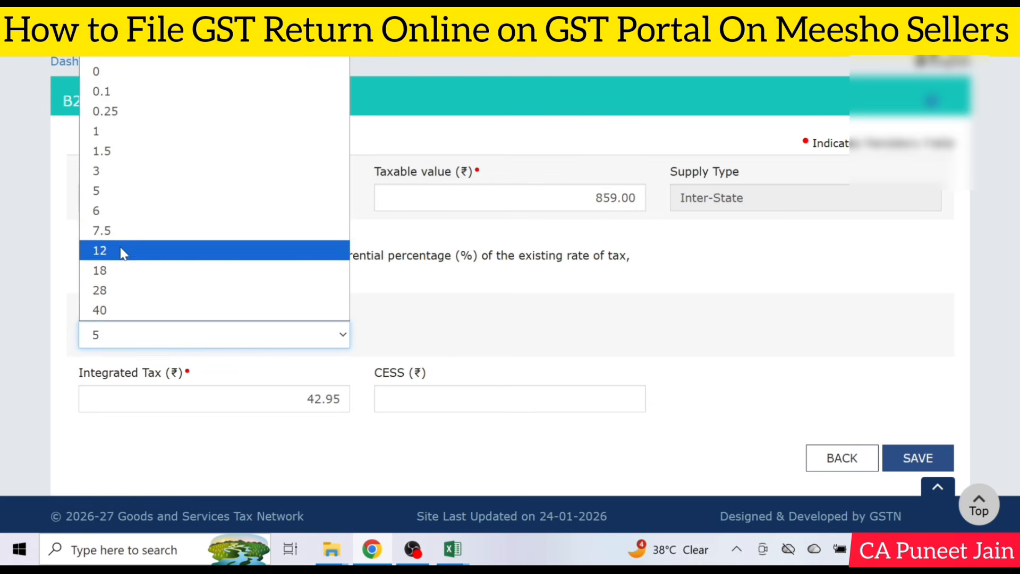
{"action": "left_click", "coordinate": [145, 198]}
{"action": "left_click", "coordinate": [922, 468]}
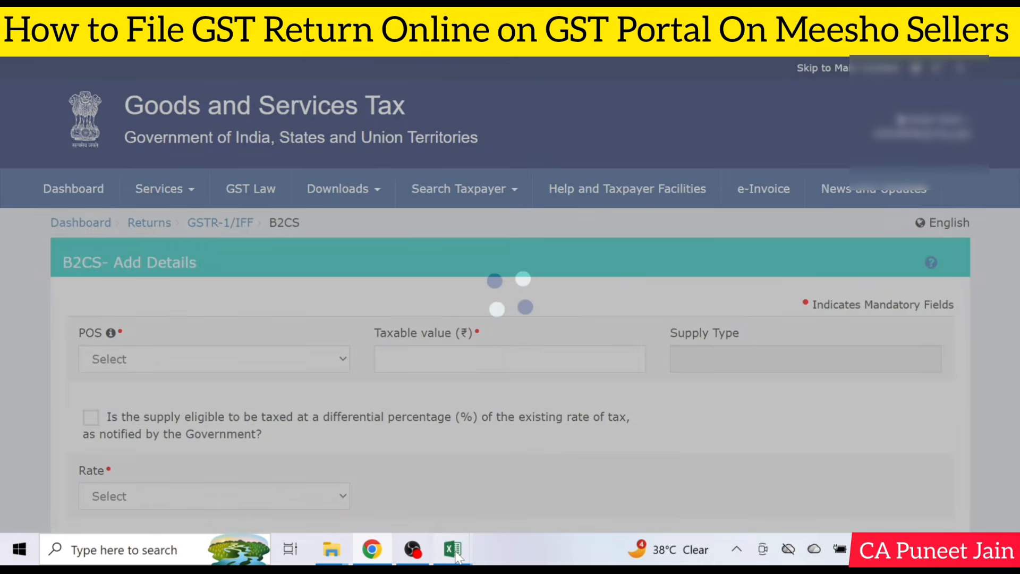
Check Andhra Pradesh's rates in the Excel PivotTable, and set the new B2CS record's place of supply to 37-Andhra Pradesh in the GST portal
{"action": "mouse_move", "coordinate": [454, 553]}
{"action": "left_click", "coordinate": [618, 479]}
{"action": "left_click", "coordinate": [107, 170]}
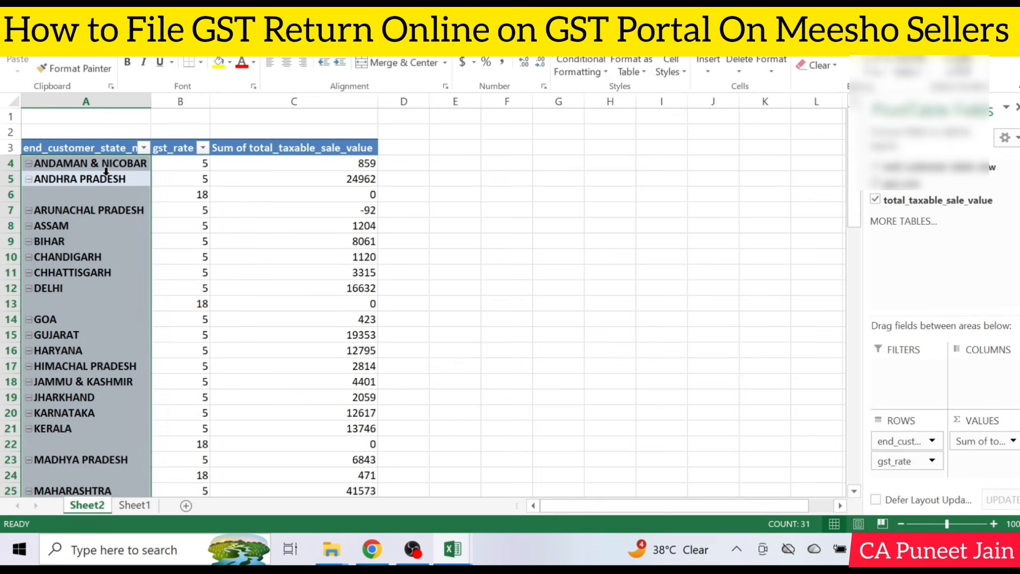
{"action": "left_click", "coordinate": [108, 180]}
{"action": "left_click", "coordinate": [184, 183]}
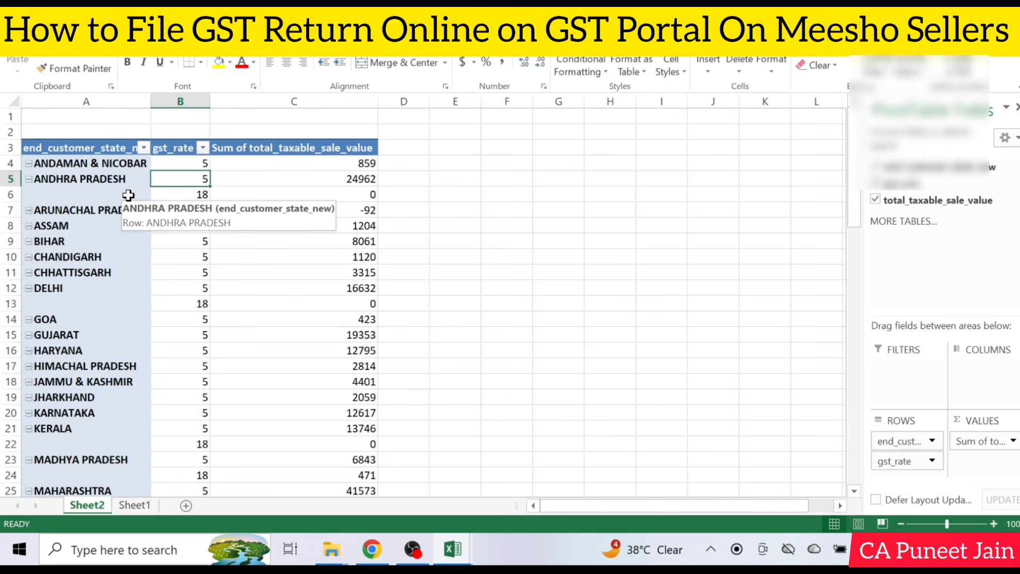
{"action": "left_click", "coordinate": [370, 549]}
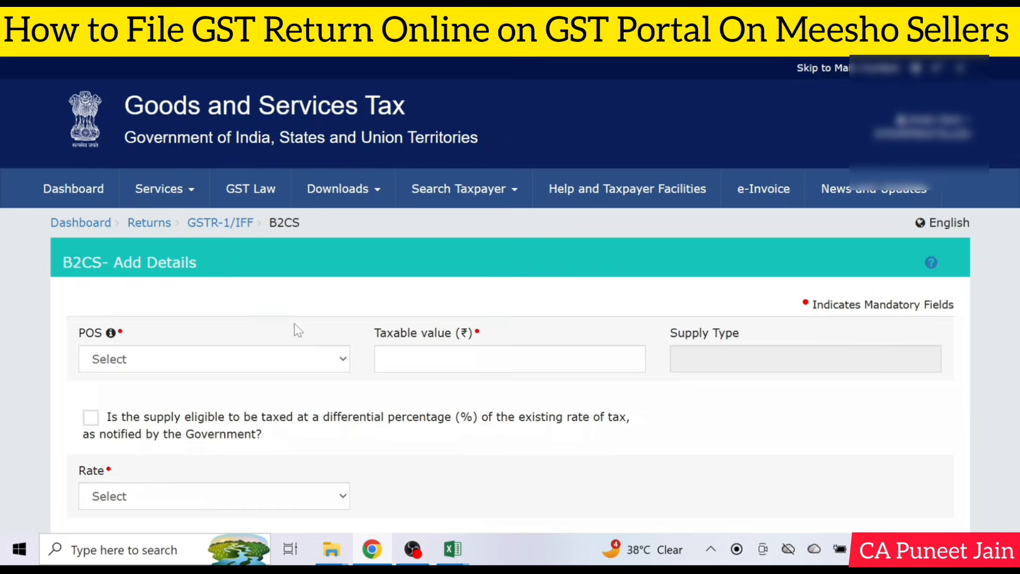
{"action": "left_click", "coordinate": [192, 370]}
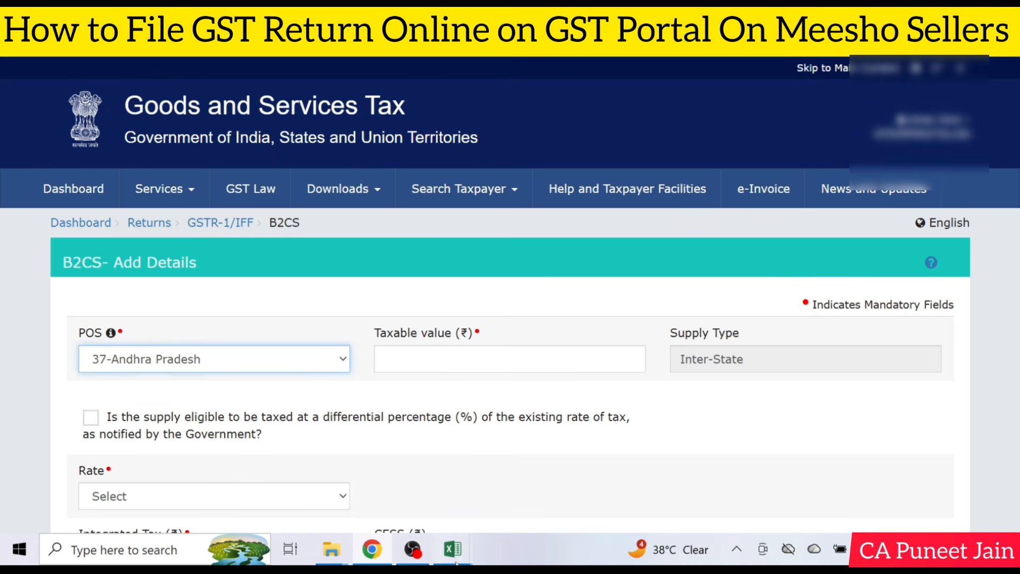
Look up Andhra Pradesh's 5% taxable value in Excel, enter 24962 with rate 5 in the portal's B2CS record, and save it
{"action": "left_click", "coordinate": [453, 548]}
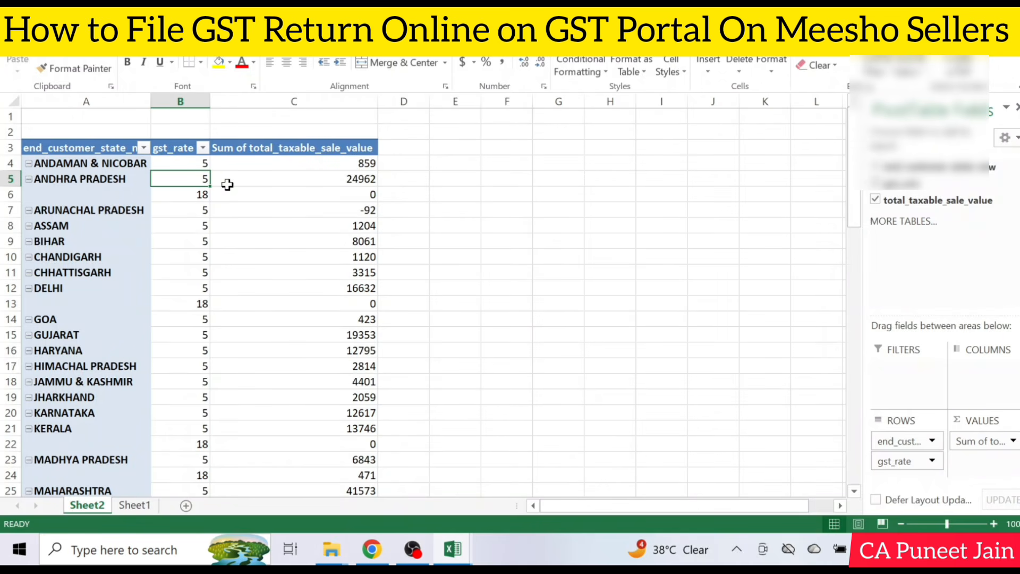
{"action": "left_click", "coordinate": [312, 182]}
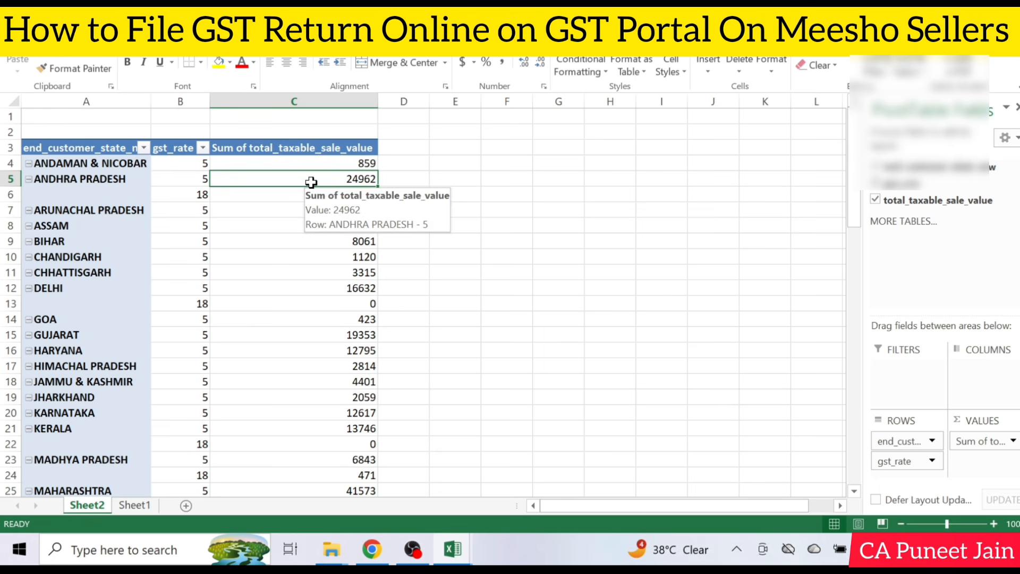
{"action": "left_click", "coordinate": [372, 549]}
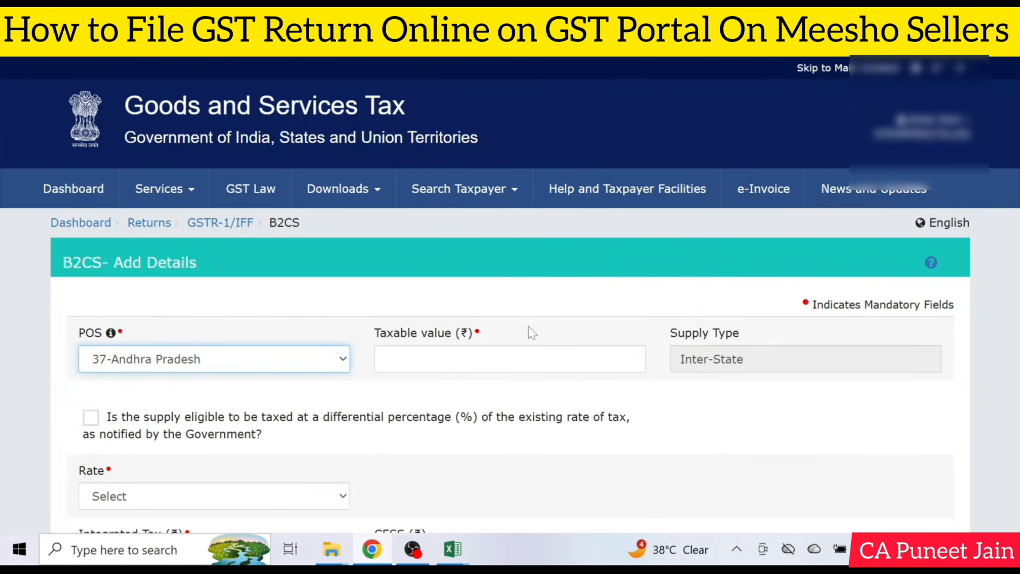
{"action": "left_click", "coordinate": [635, 359]}
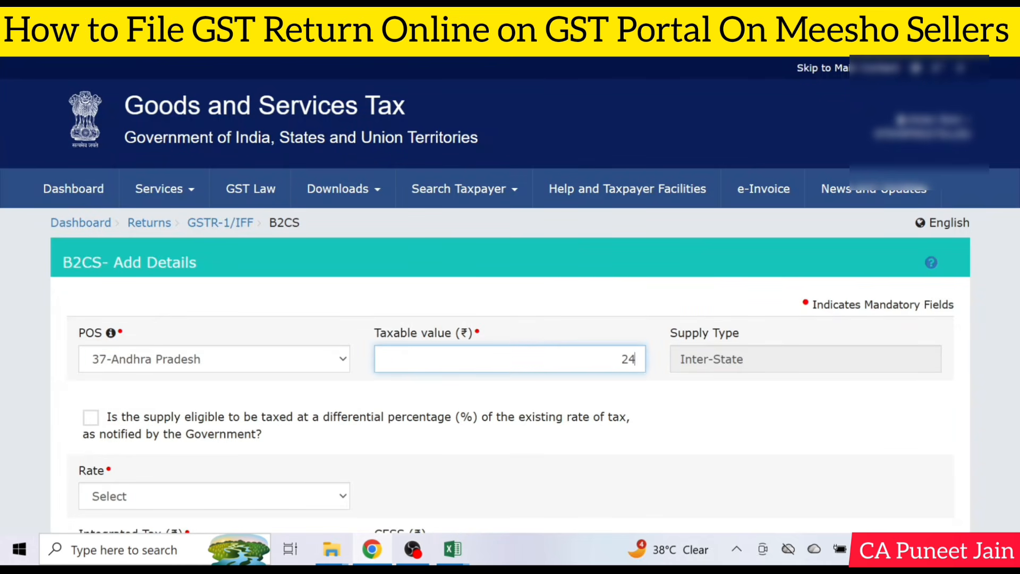
{"action": "type", "text": "62"}
{"action": "left_click", "coordinate": [652, 407]}
{"action": "scroll", "coordinate": [691, 409], "scroll_direction": "down", "scroll_amount": 3}
{"action": "left_click", "coordinate": [164, 342]}
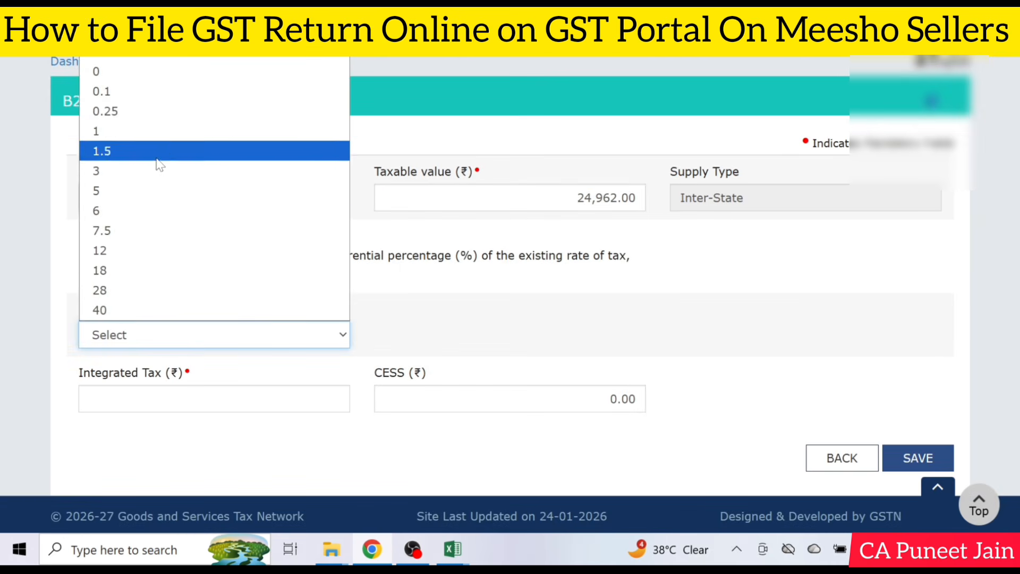
{"action": "left_click", "coordinate": [150, 197]}
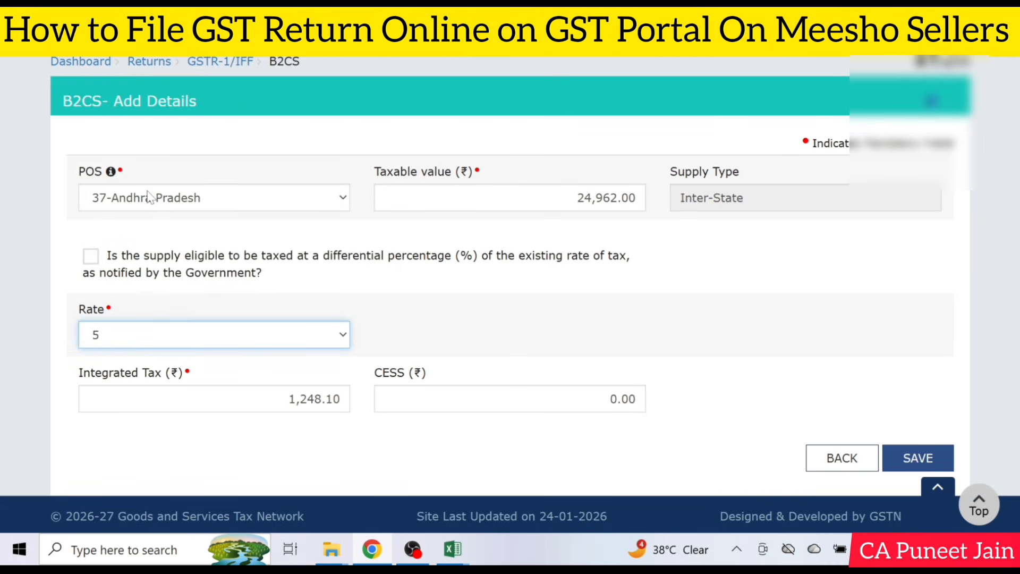
{"action": "left_click", "coordinate": [931, 457]}
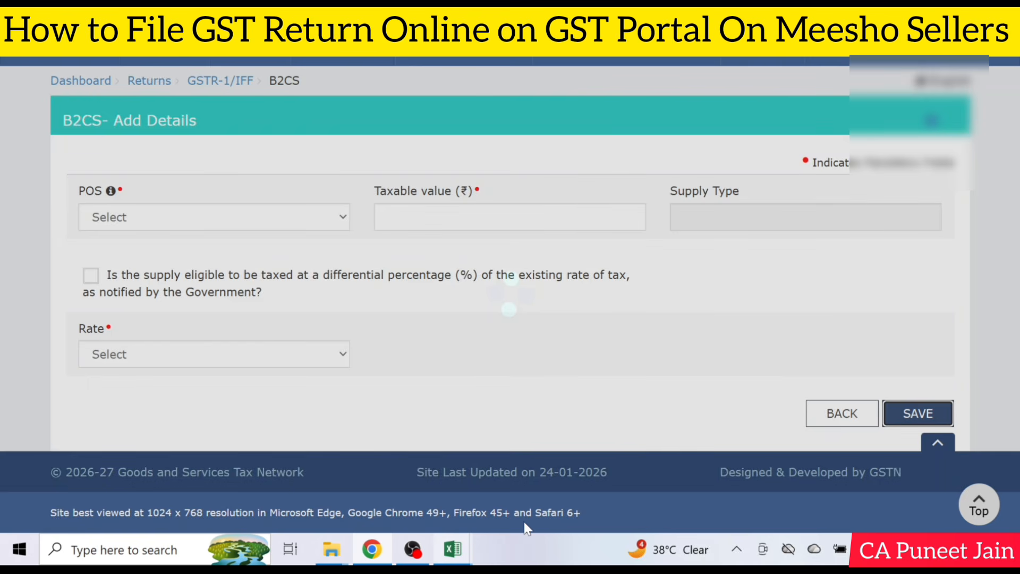
Review the remaining state rows in the Excel PivotTable, and return in the GST portal through the B2C (Others) records to the GSTR-1/IFF page
{"action": "left_click", "coordinate": [453, 548]}
{"action": "scroll", "coordinate": [258, 245], "scroll_direction": "down", "scroll_amount": 13}
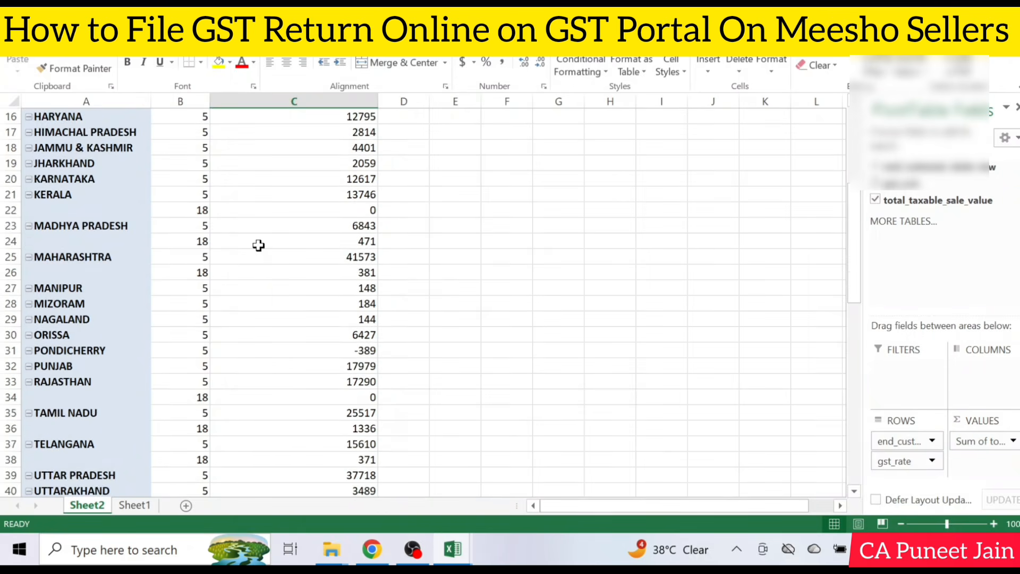
{"action": "scroll", "coordinate": [257, 245], "scroll_direction": "up", "scroll_amount": 3}
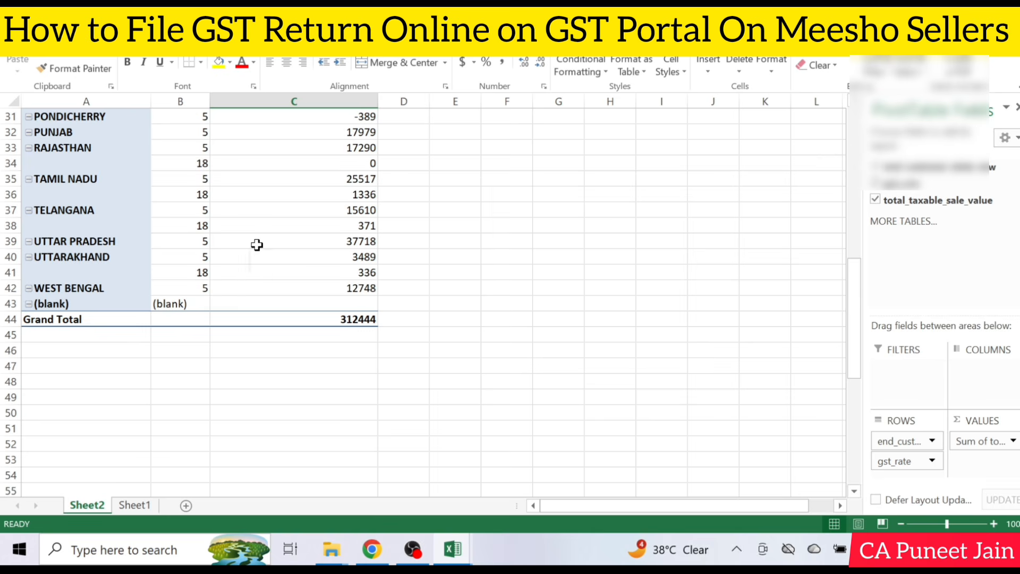
{"action": "scroll", "coordinate": [257, 245], "scroll_direction": "up", "scroll_amount": 2}
{"action": "left_click", "coordinate": [372, 549]}
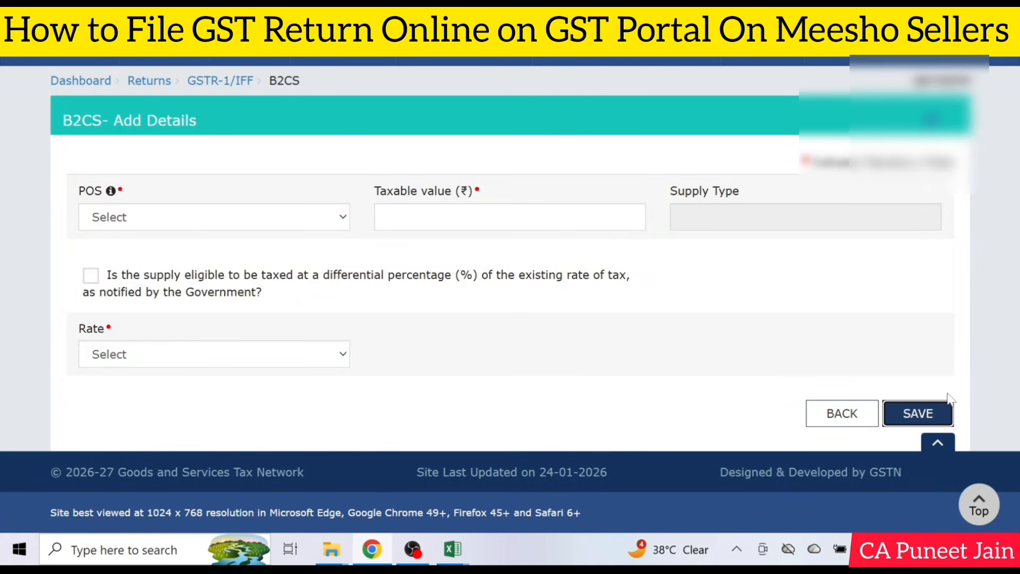
{"action": "left_click", "coordinate": [841, 413]}
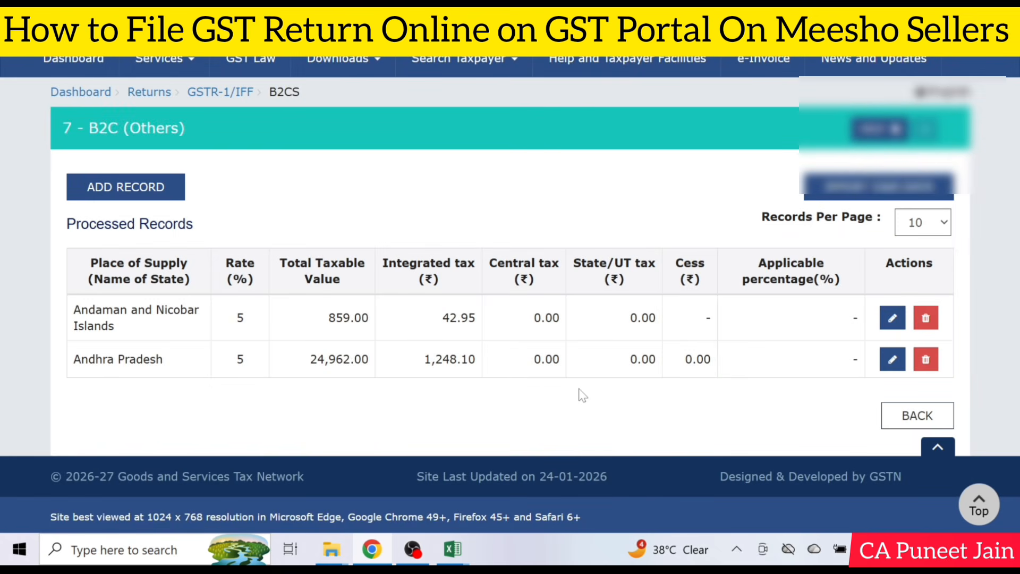
{"action": "left_click", "coordinate": [912, 420]}
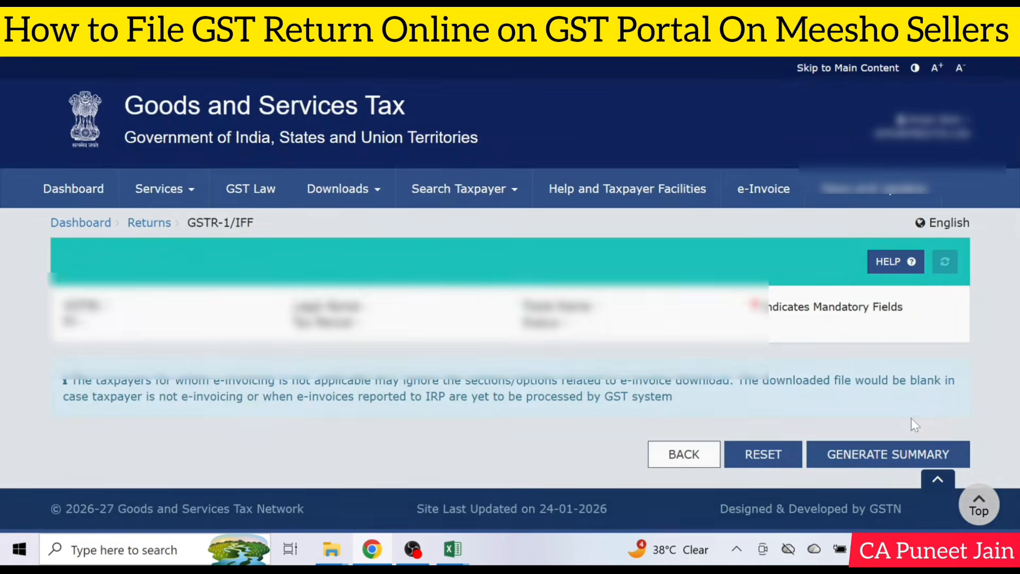
Open table 12, HSN-wise summary of outward supplies, and review the B2B Supplies notes and entry fields
{"action": "scroll", "coordinate": [510, 295], "scroll_direction": "down", "scroll_amount": 8}
{"action": "scroll", "coordinate": [433, 183], "scroll_direction": "down", "scroll_amount": 2}
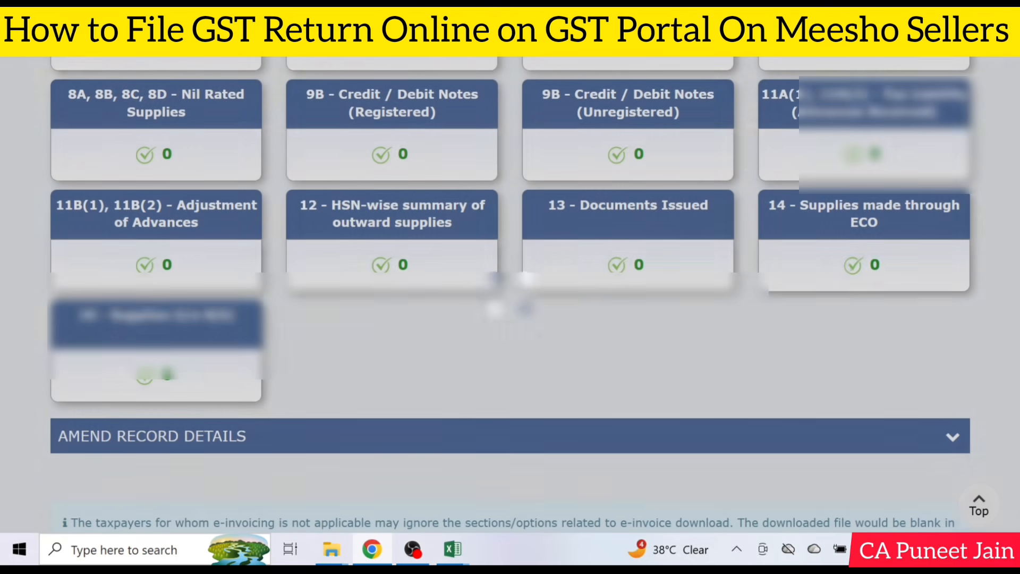
{"action": "scroll", "coordinate": [408, 201], "scroll_direction": "down", "scroll_amount": 2}
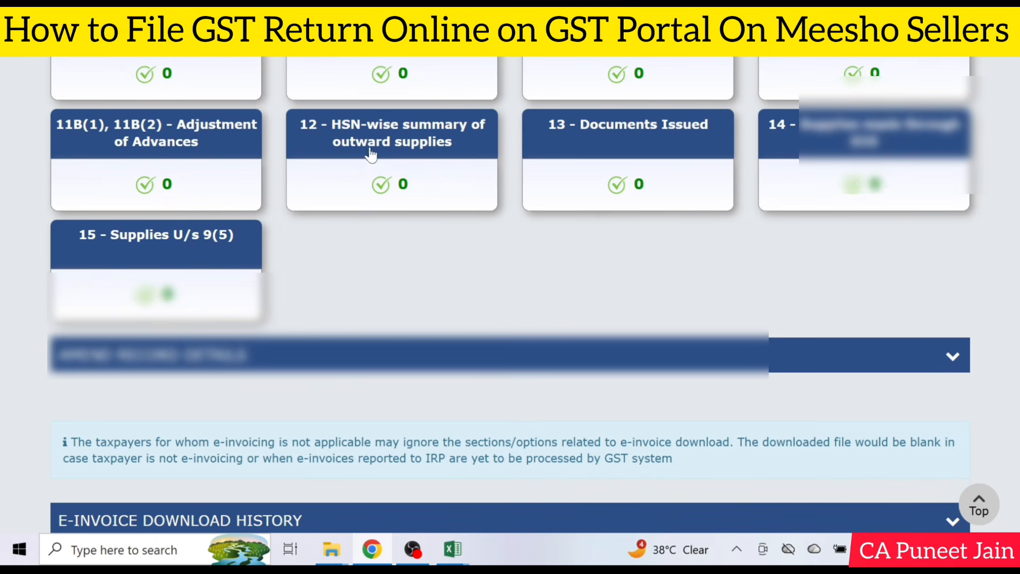
{"action": "left_click", "coordinate": [407, 147]}
{"action": "scroll", "coordinate": [297, 184], "scroll_direction": "down", "scroll_amount": 3}
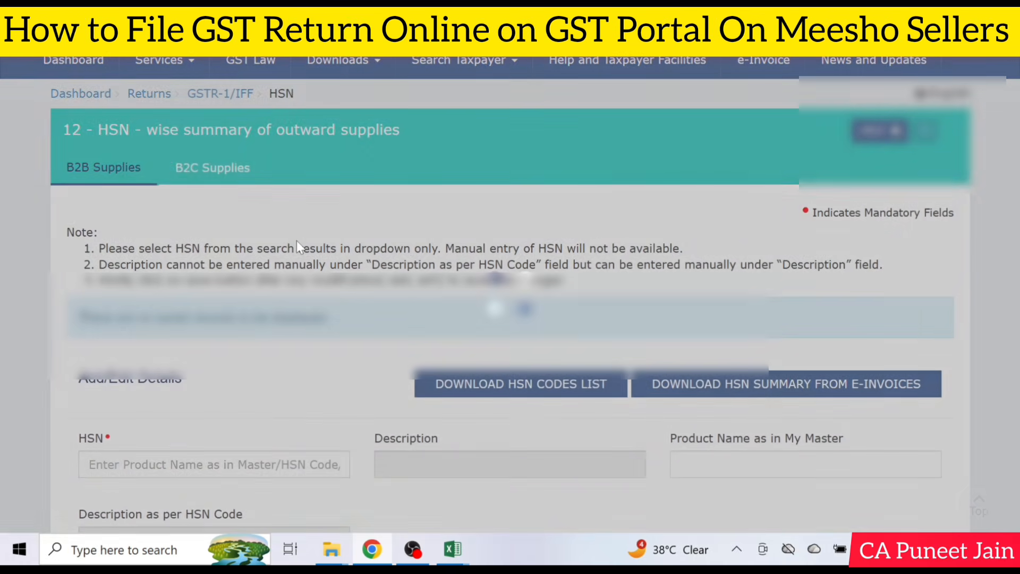
{"action": "scroll", "coordinate": [297, 241], "scroll_direction": "down", "scroll_amount": 1}
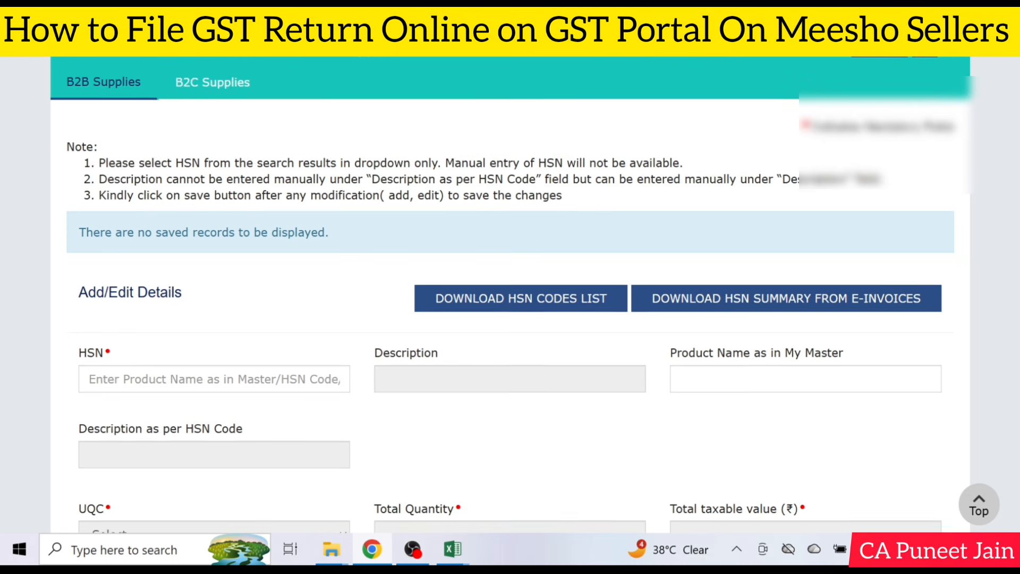
{"action": "scroll", "coordinate": [264, 226], "scroll_direction": "down", "scroll_amount": 2}
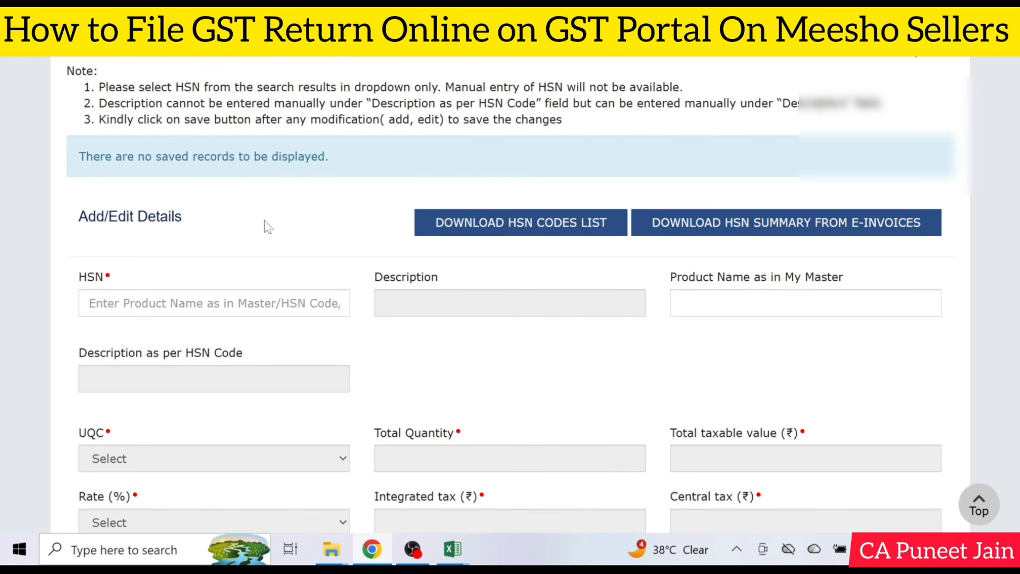
{"action": "scroll", "coordinate": [264, 220], "scroll_direction": "up", "scroll_amount": 2}
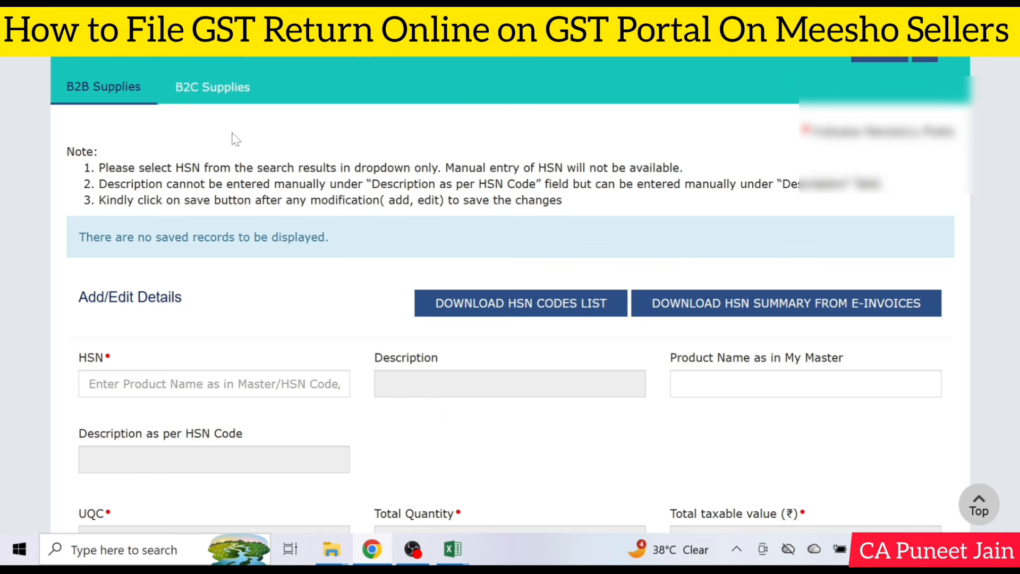
Review the B2C Supplies entry fields of the HSN-wise summary and return to the GSTR-1/IFF page
{"action": "left_click", "coordinate": [228, 86]}
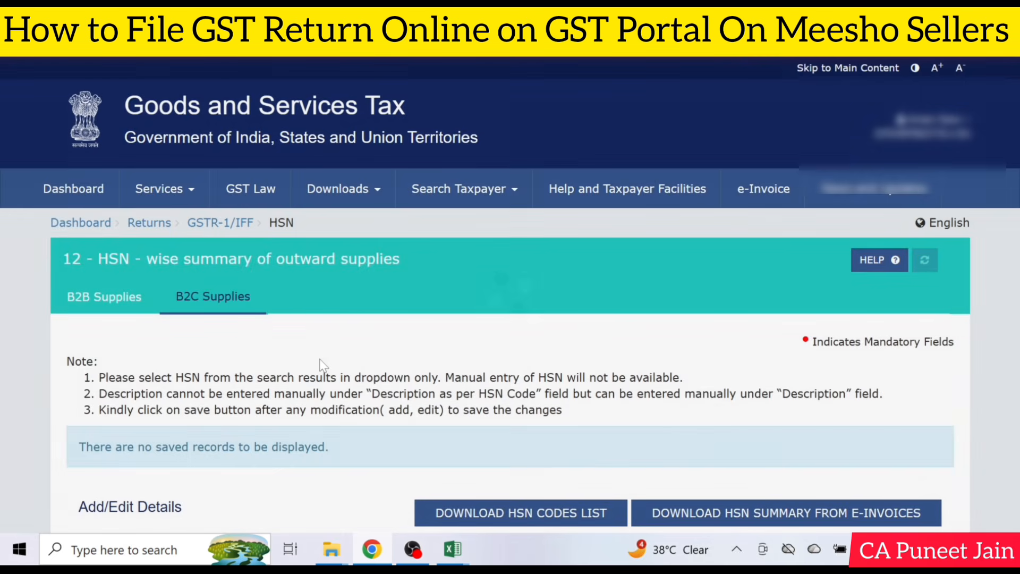
{"action": "scroll", "coordinate": [323, 366], "scroll_direction": "down", "scroll_amount": 6}
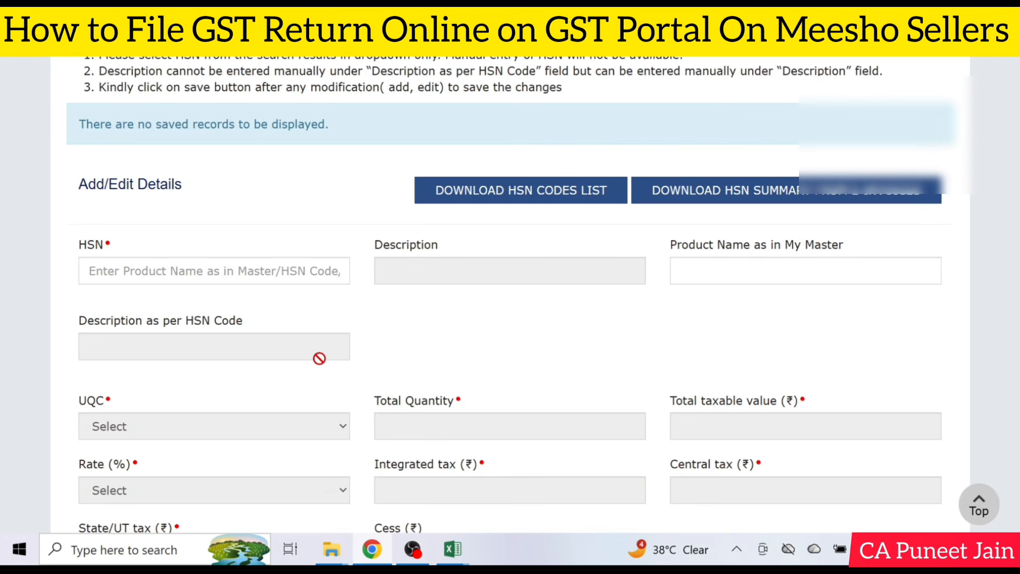
{"action": "left_click", "coordinate": [189, 274]}
{"action": "scroll", "coordinate": [186, 243], "scroll_direction": "down", "scroll_amount": 2}
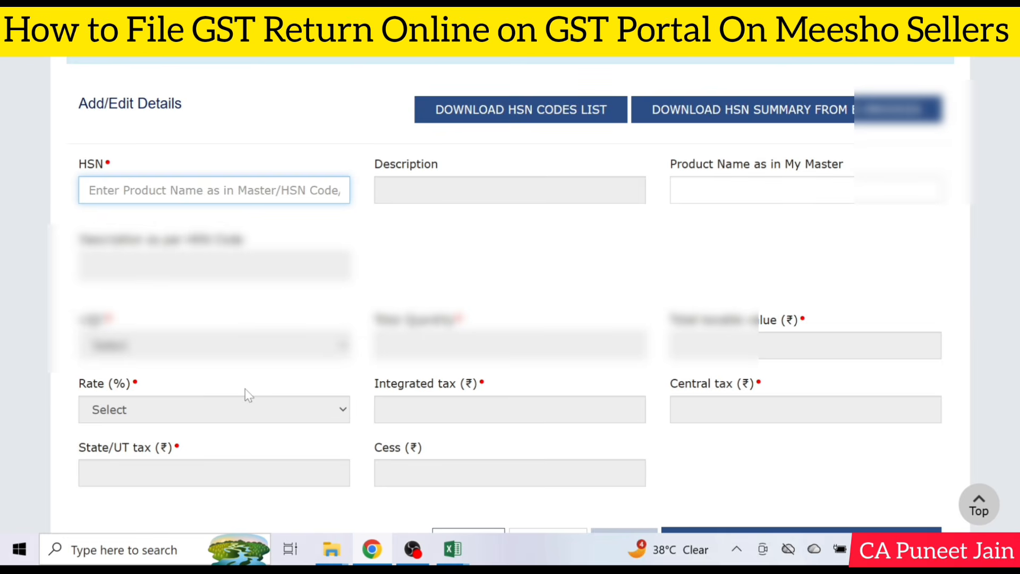
{"action": "scroll", "coordinate": [245, 388], "scroll_direction": "down", "scroll_amount": 2}
{"action": "left_click", "coordinate": [469, 461]}
Open table 13, Documents Issued, and add a blank document row under invoices for outward supply to review its fields
{"action": "scroll", "coordinate": [479, 465], "scroll_direction": "down", "scroll_amount": 10}
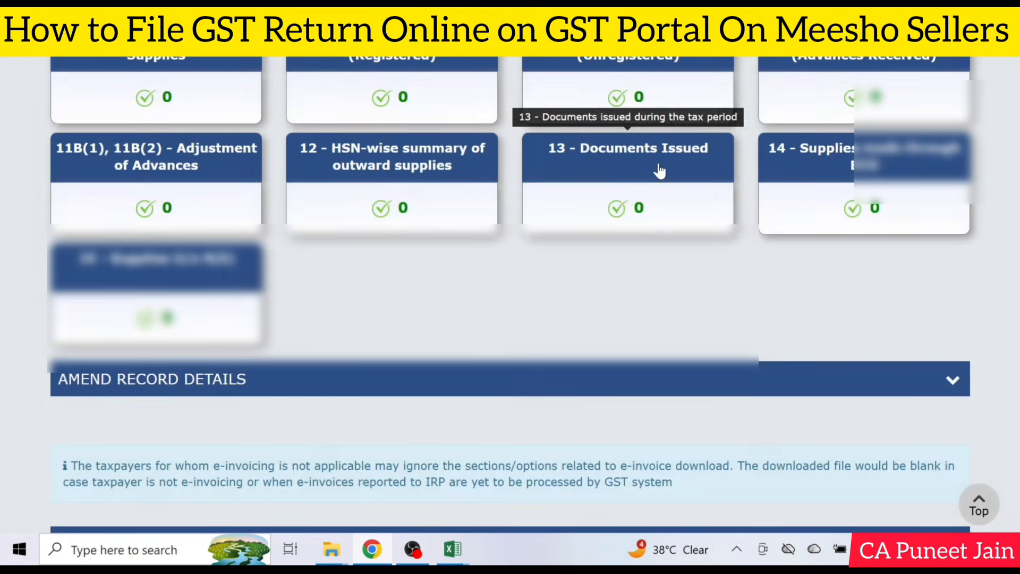
{"action": "left_click", "coordinate": [659, 168]}
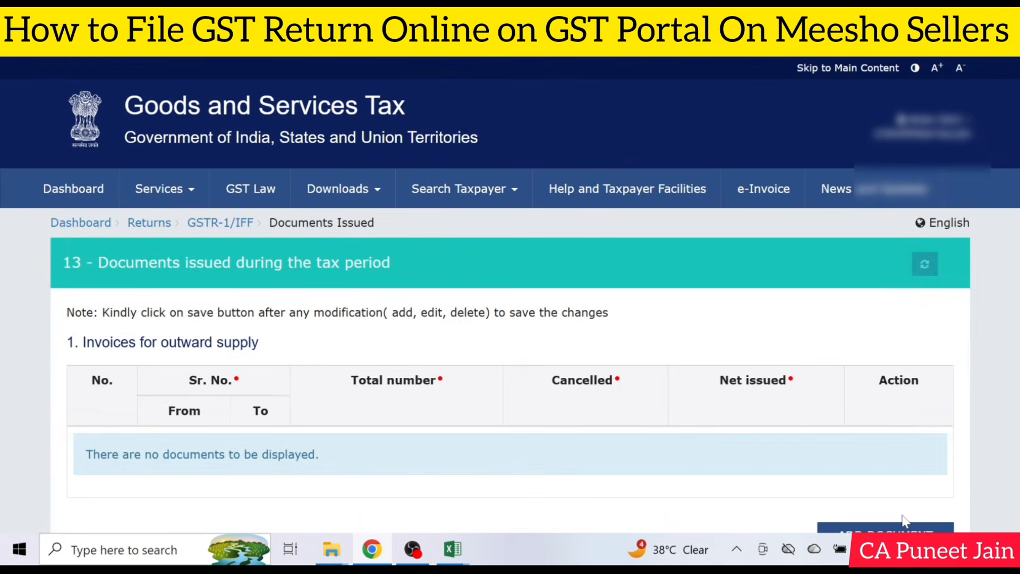
{"action": "left_click", "coordinate": [904, 526]}
{"action": "scroll", "coordinate": [850, 478], "scroll_direction": "down", "scroll_amount": 2}
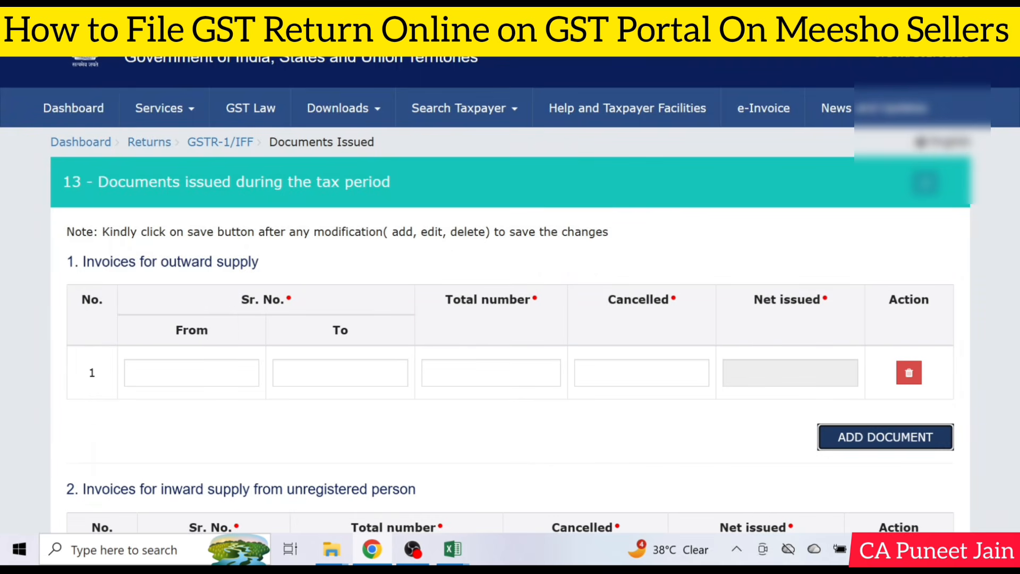
{"action": "left_click", "coordinate": [191, 373]}
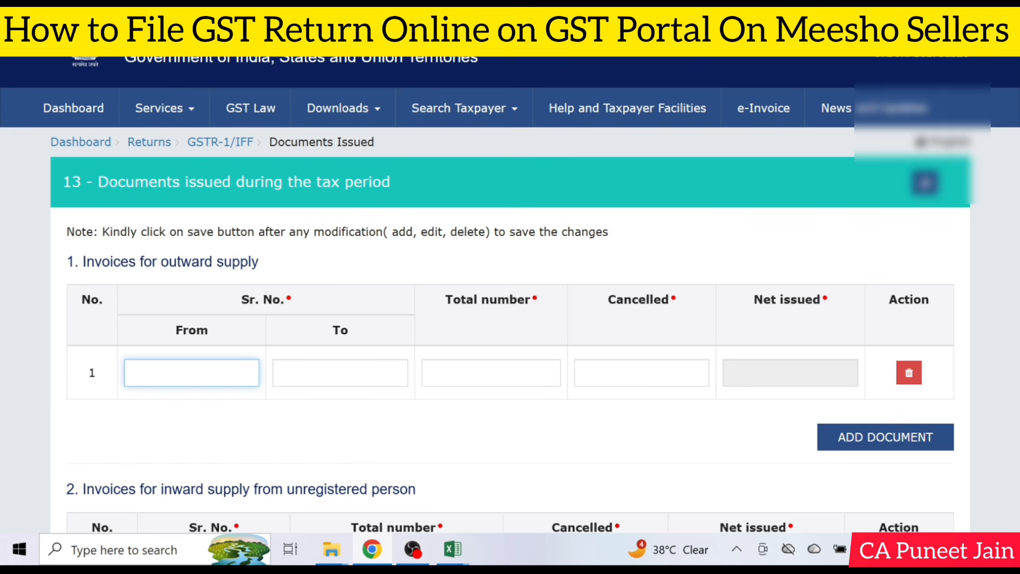
{"action": "left_click", "coordinate": [611, 373]}
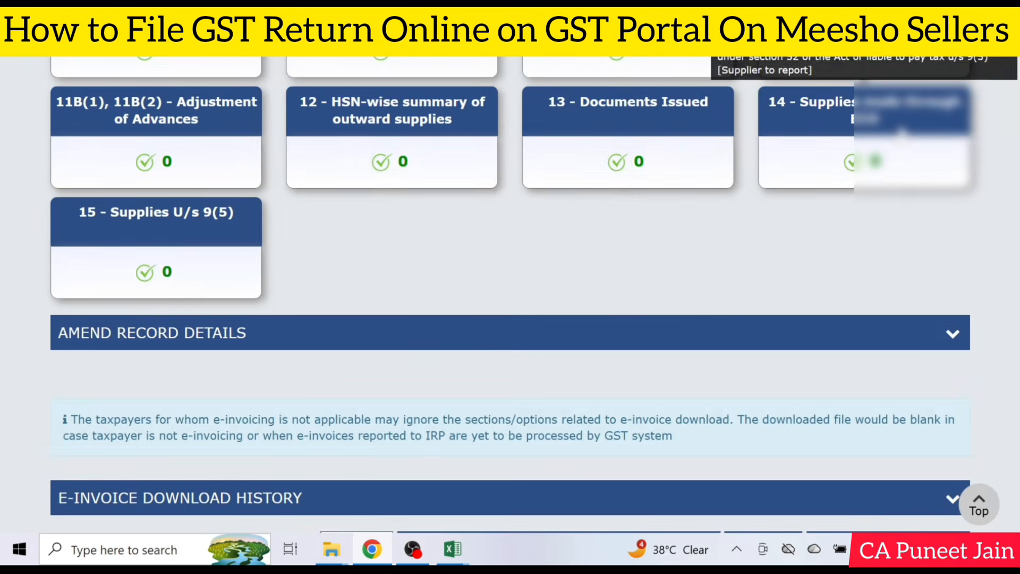
Open table 14, Supplies made through ECO, and start a new record for operators liable to collect tax u/s 52 (TCS)
{"action": "left_click", "coordinate": [850, 104]}
{"action": "scroll", "coordinate": [551, 375], "scroll_direction": "down", "scroll_amount": 2}
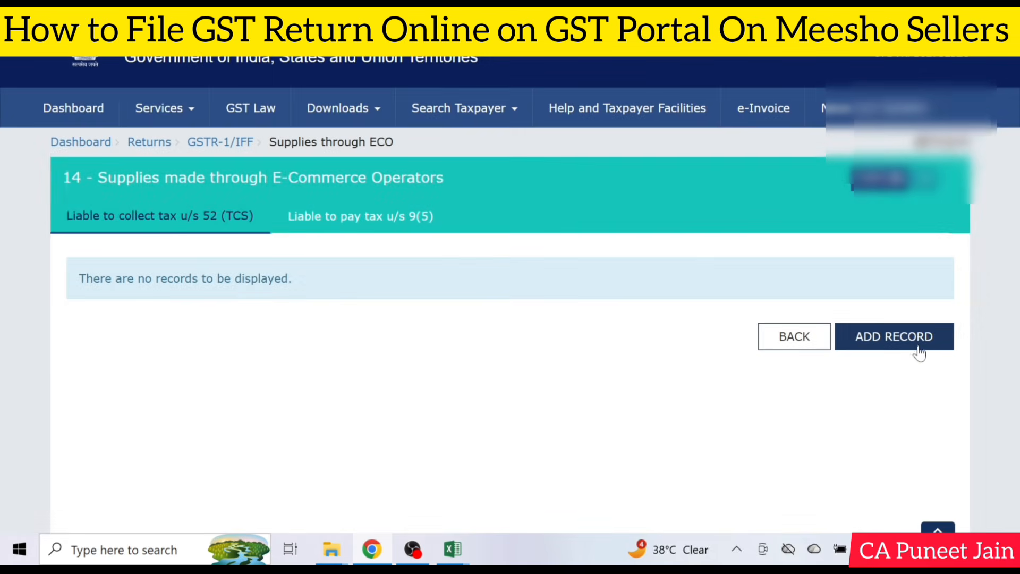
{"action": "left_click", "coordinate": [895, 336]}
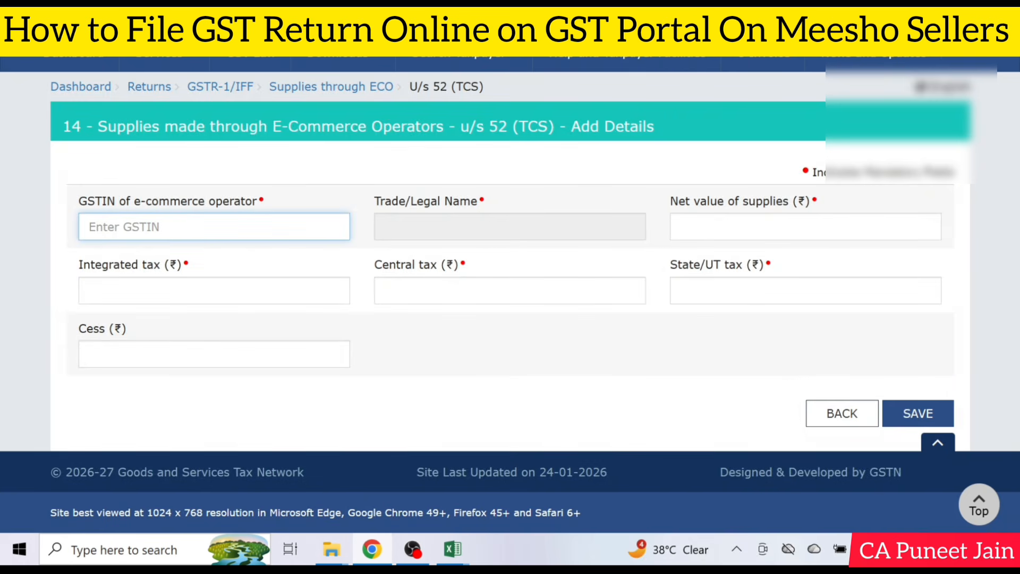
Look up the PivotTable's grand total in Excel and enter 312444 as the net value of supplies in the portal's TCS record
{"action": "left_click", "coordinate": [931, 227]}
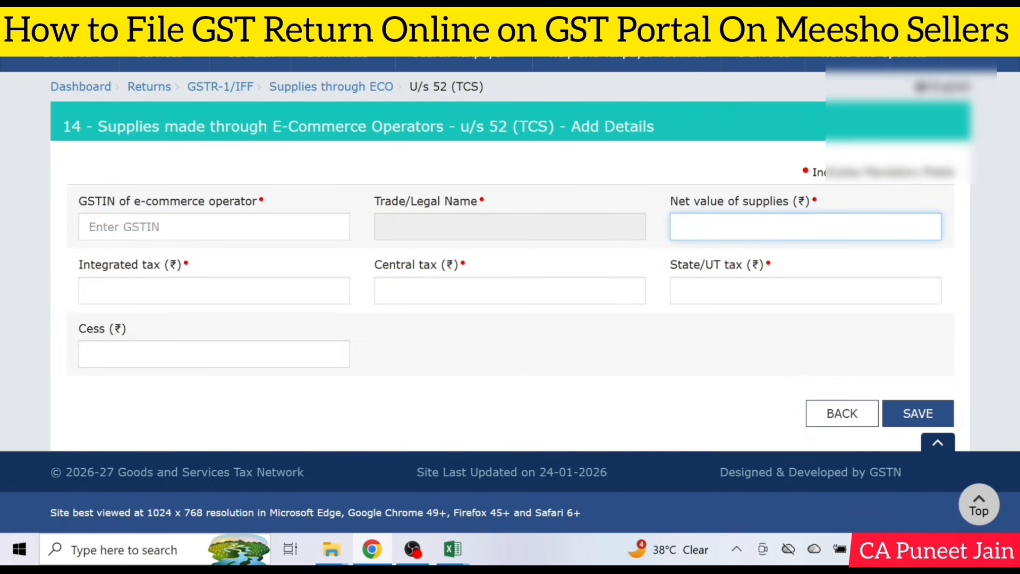
{"action": "mouse_move", "coordinate": [466, 553]}
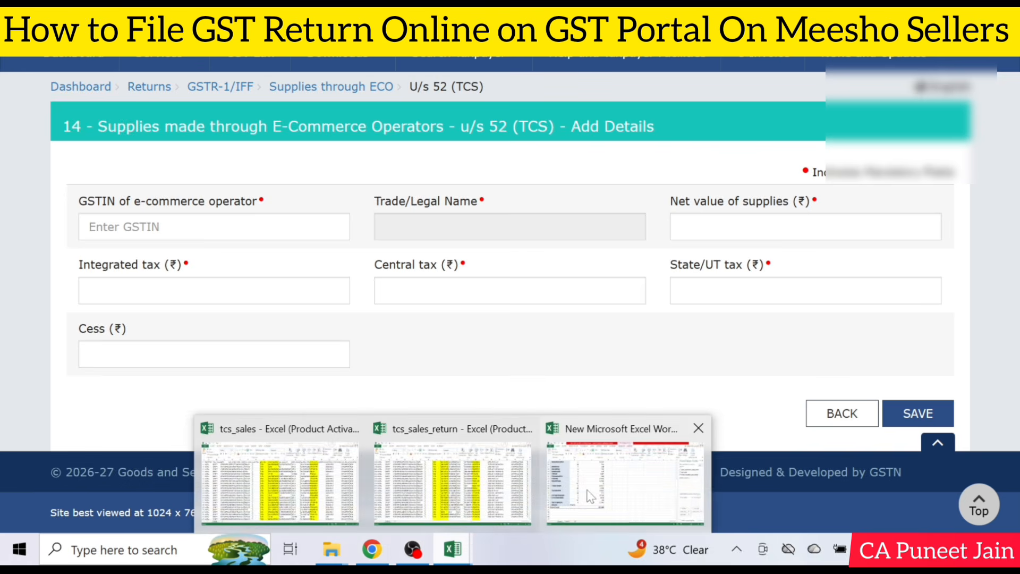
{"action": "left_click", "coordinate": [589, 497]}
{"action": "scroll", "coordinate": [311, 290], "scroll_direction": "up", "scroll_amount": 5}
{"action": "scroll", "coordinate": [313, 288], "scroll_direction": "down", "scroll_amount": 5}
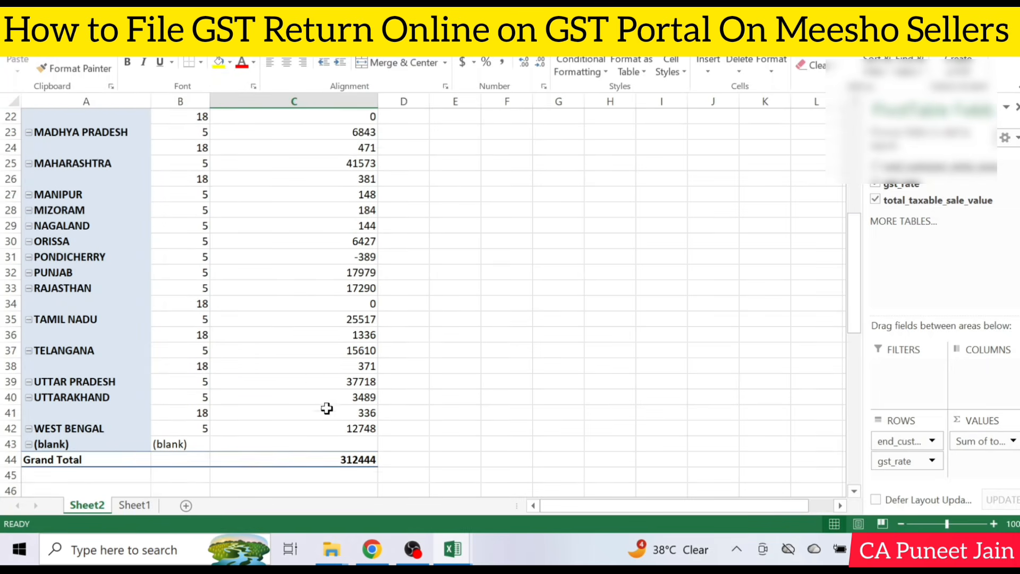
{"action": "left_click", "coordinate": [349, 414]}
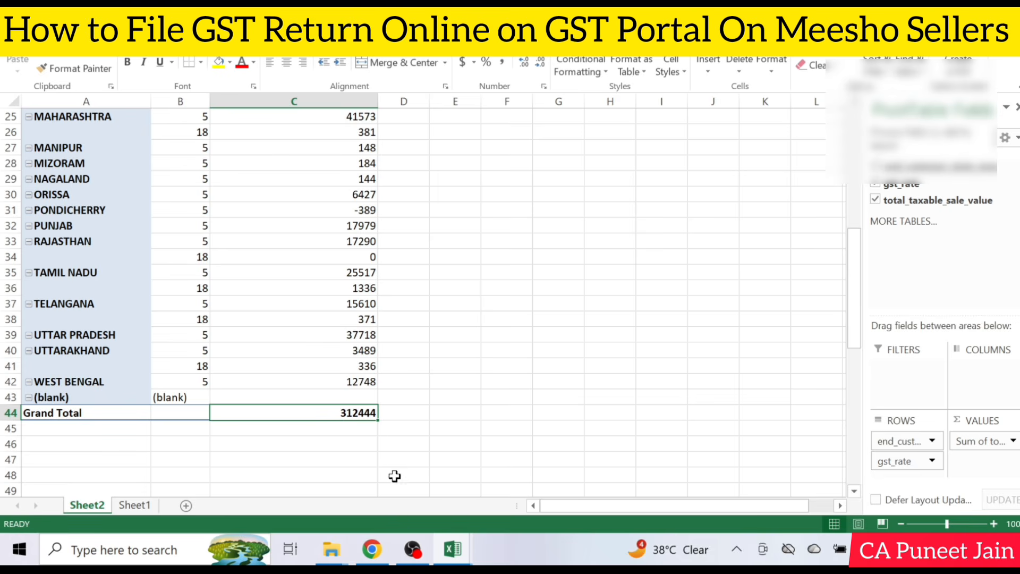
{"action": "left_click", "coordinate": [372, 549]}
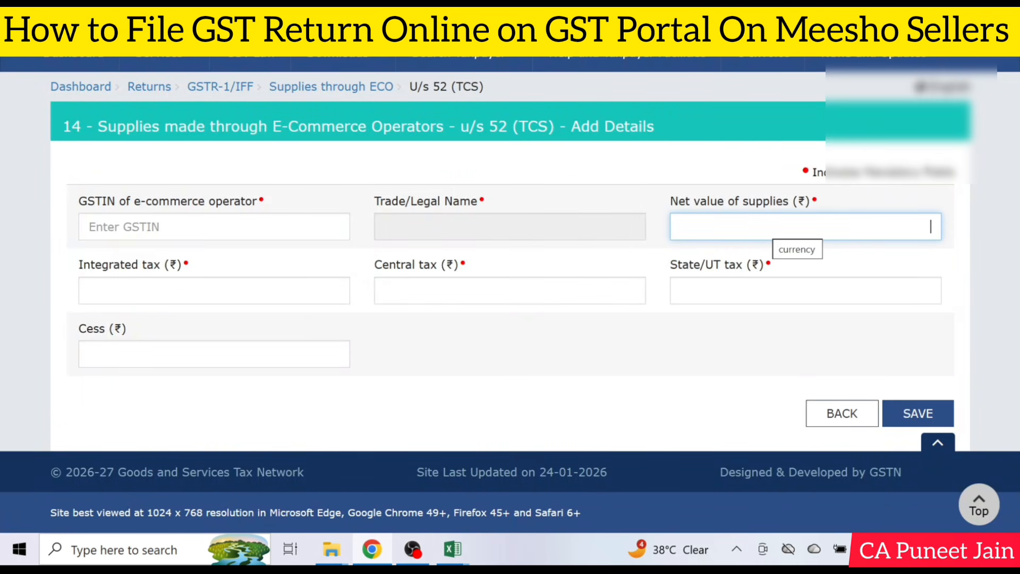
{"action": "type", "text": "312444"}
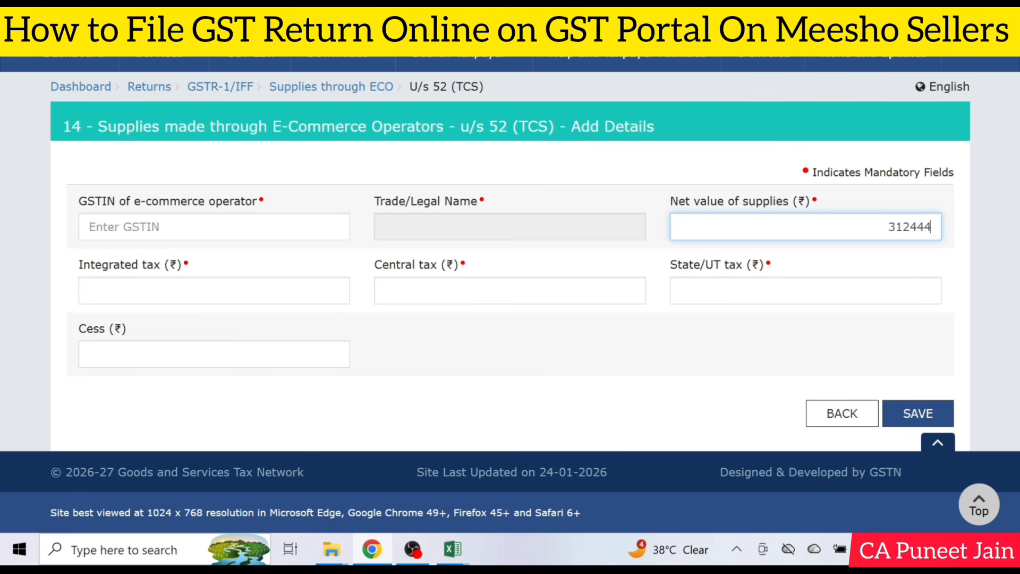
{"action": "key", "text": "Tab"}
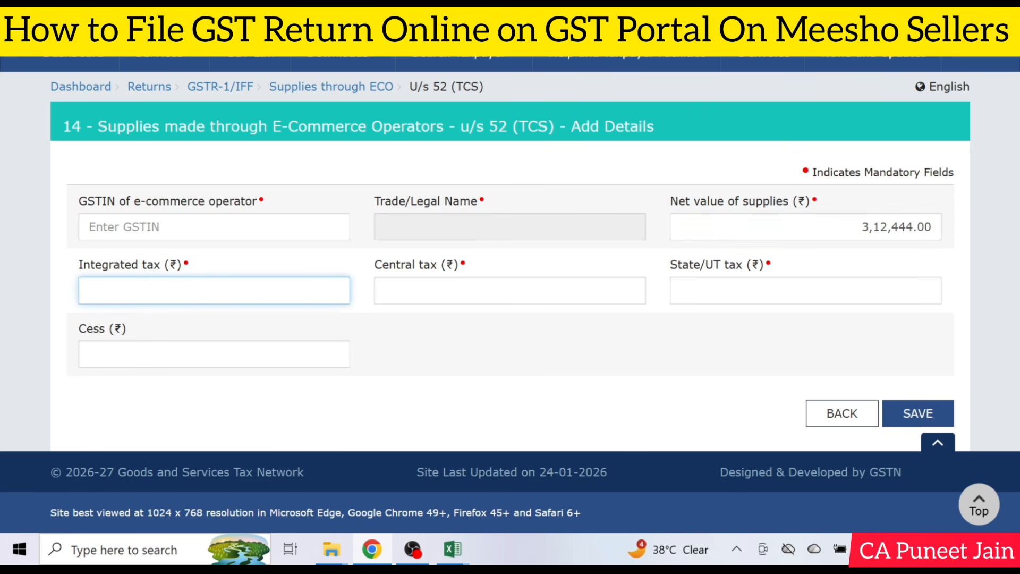
Switch to the Excel PivotTable and examine the state-wise taxable values, especially Delhi's 5% row
{"action": "left_click", "coordinate": [453, 549]}
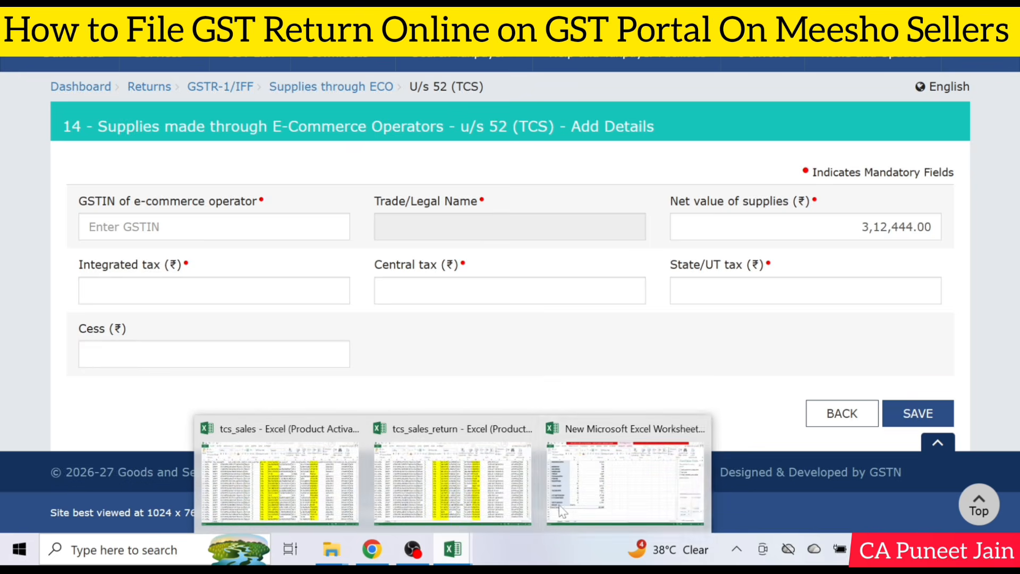
{"action": "left_click", "coordinate": [601, 490]}
{"action": "scroll", "coordinate": [250, 308], "scroll_direction": "up", "scroll_amount": 3}
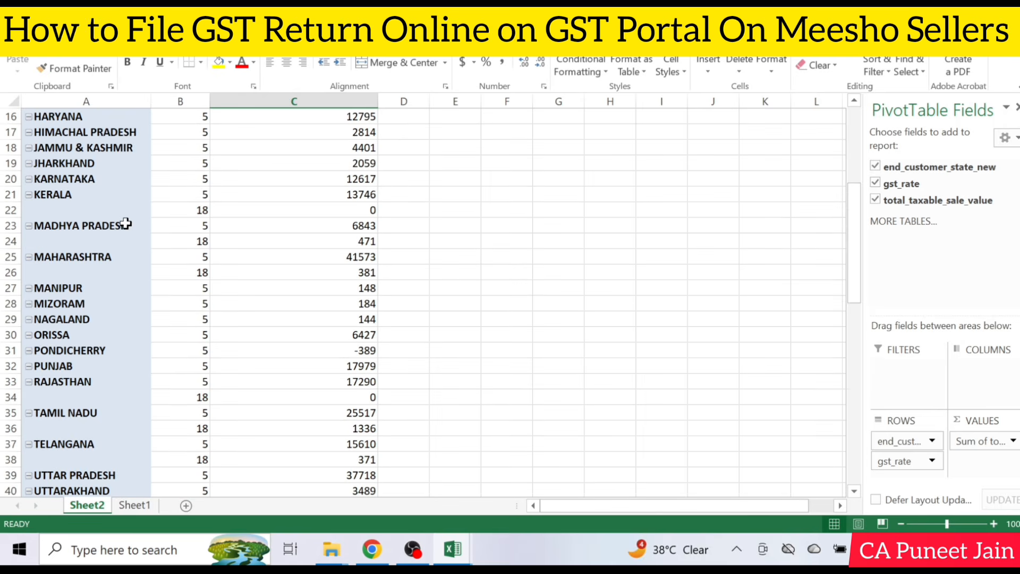
{"action": "left_click", "coordinate": [125, 219]}
{"action": "scroll", "coordinate": [125, 217], "scroll_direction": "up", "scroll_amount": 4}
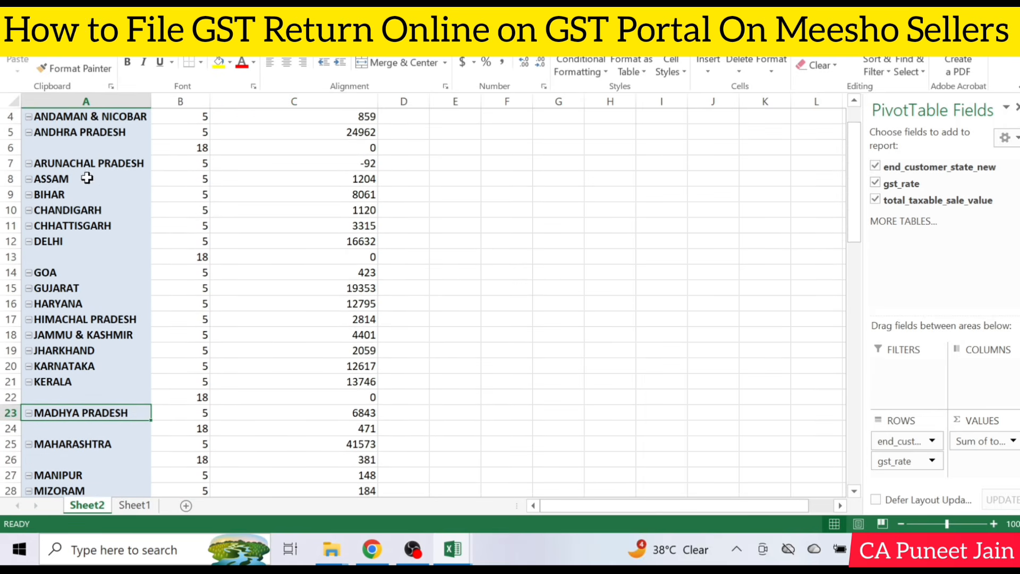
{"action": "left_click", "coordinate": [72, 243]}
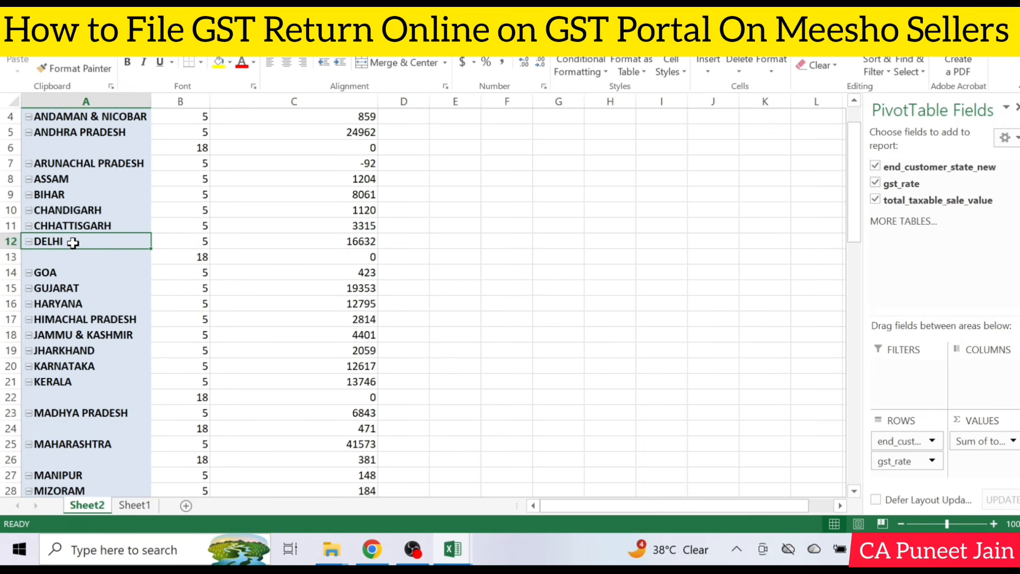
{"action": "left_click", "coordinate": [354, 244]}
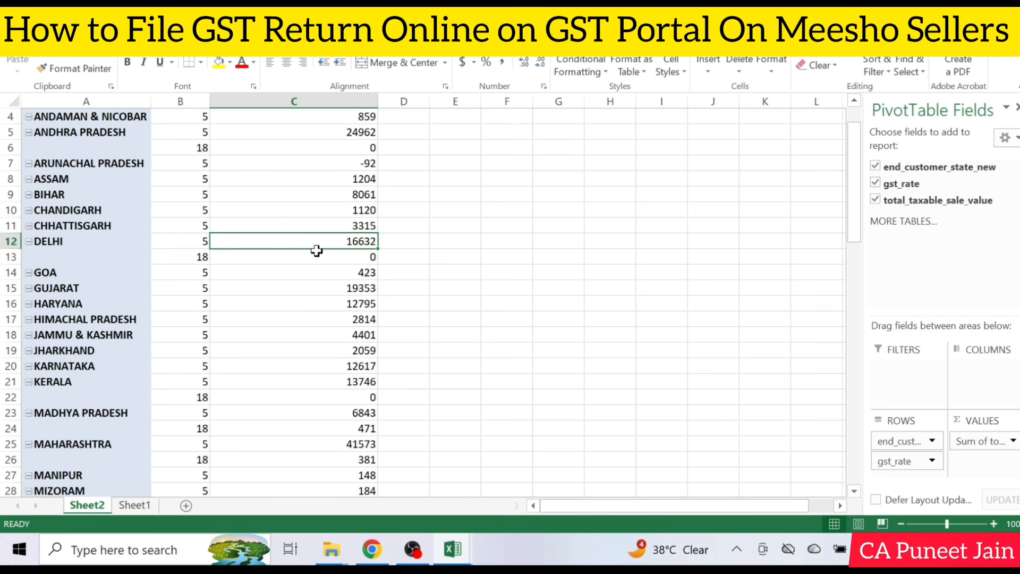
{"action": "left_click", "coordinate": [397, 241]}
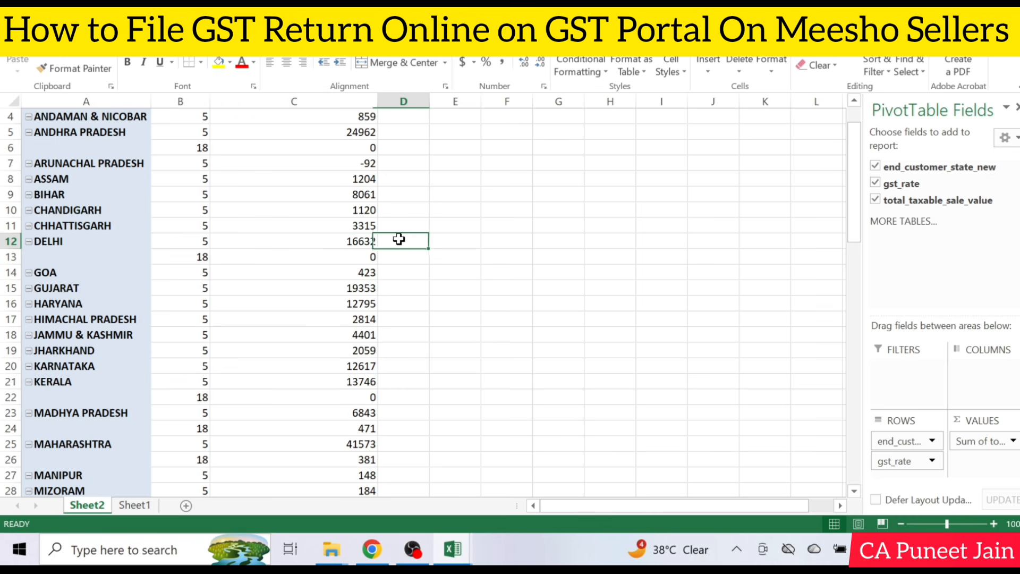
{"action": "left_click", "coordinate": [323, 245]}
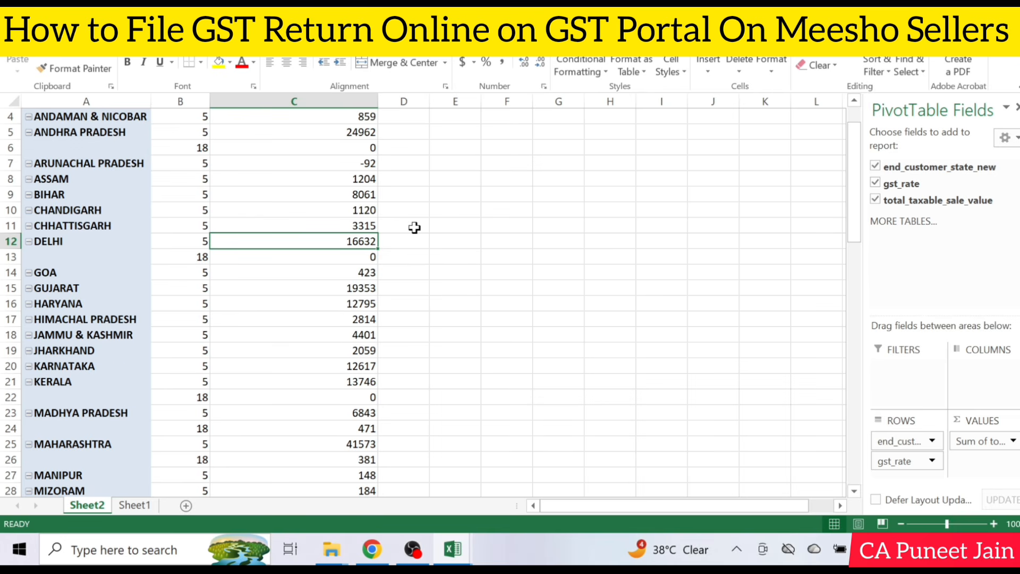
{"action": "scroll", "coordinate": [415, 227], "scroll_direction": "up", "scroll_amount": 1}
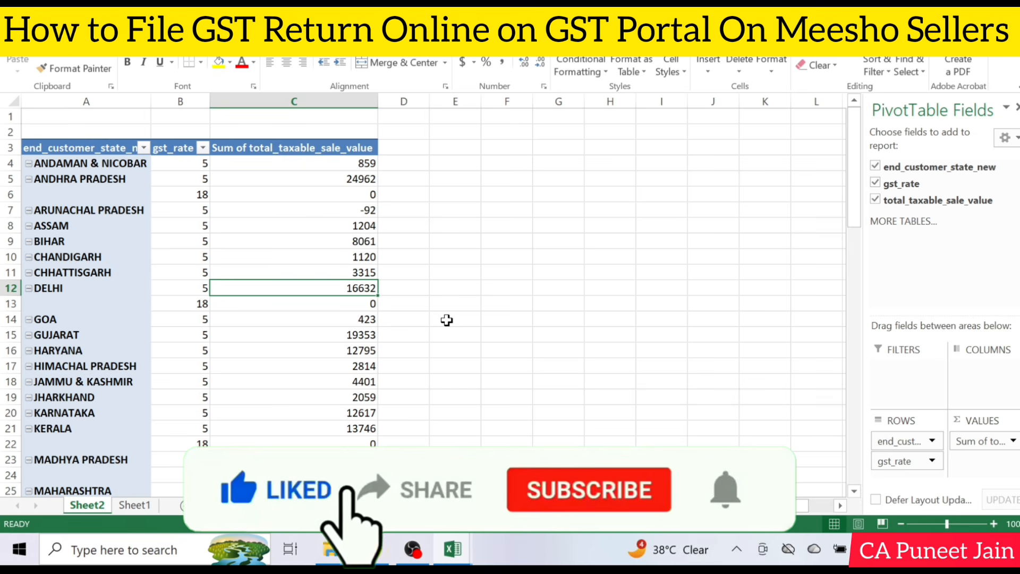
{"action": "left_click", "coordinate": [441, 158]}
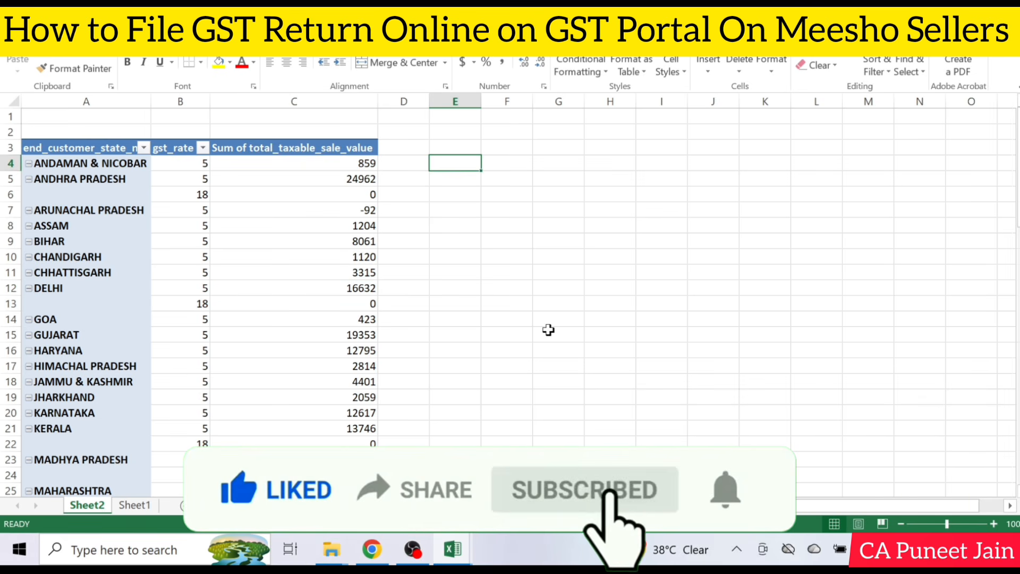
{"action": "type", "text": "="}
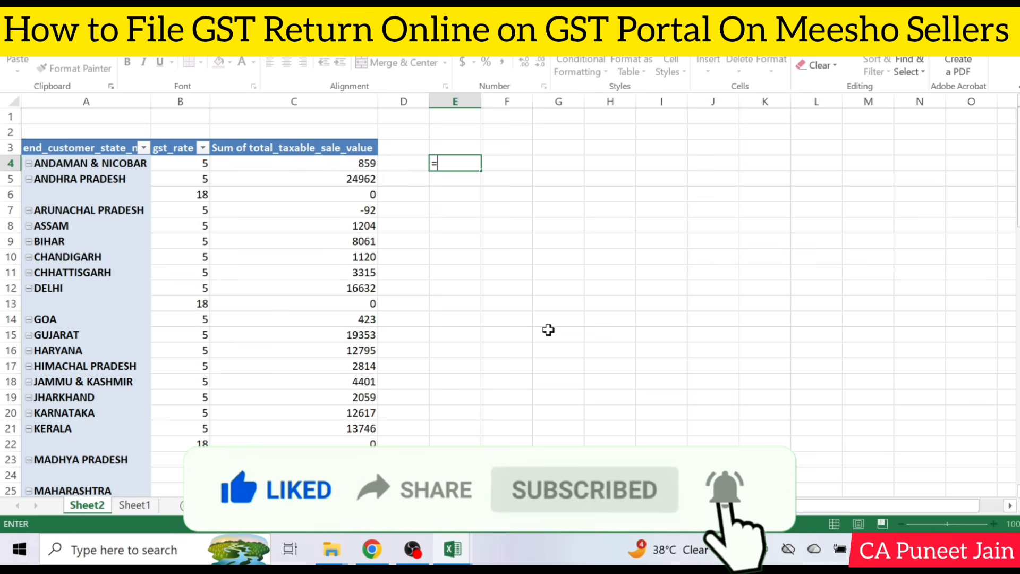
{"action": "key", "text": "Left"}
{"action": "key", "text": "Left"}
{"action": "key", "text": "Left"}
{"action": "key", "text": "Right"}
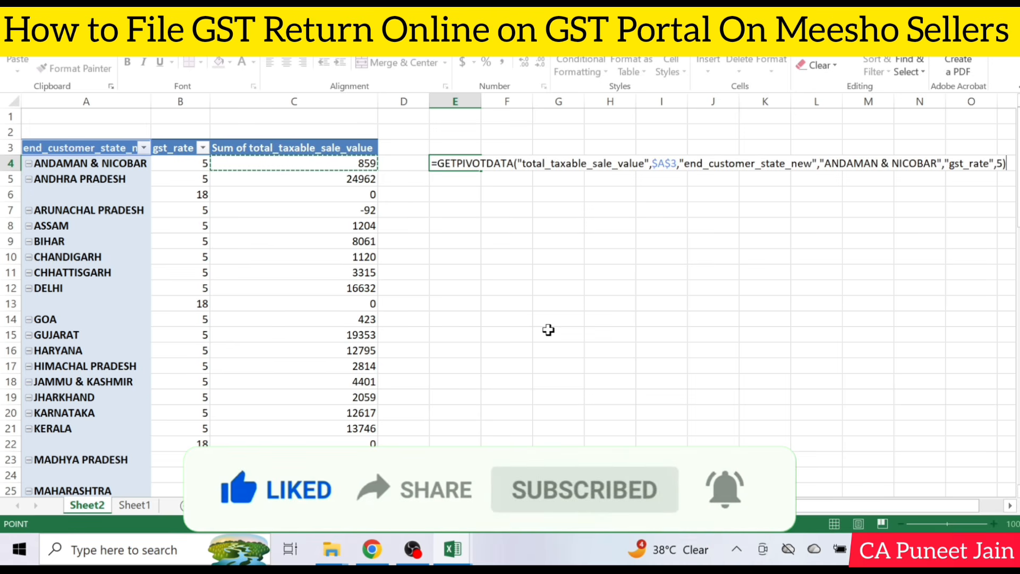
{"action": "type", "text": "^"}
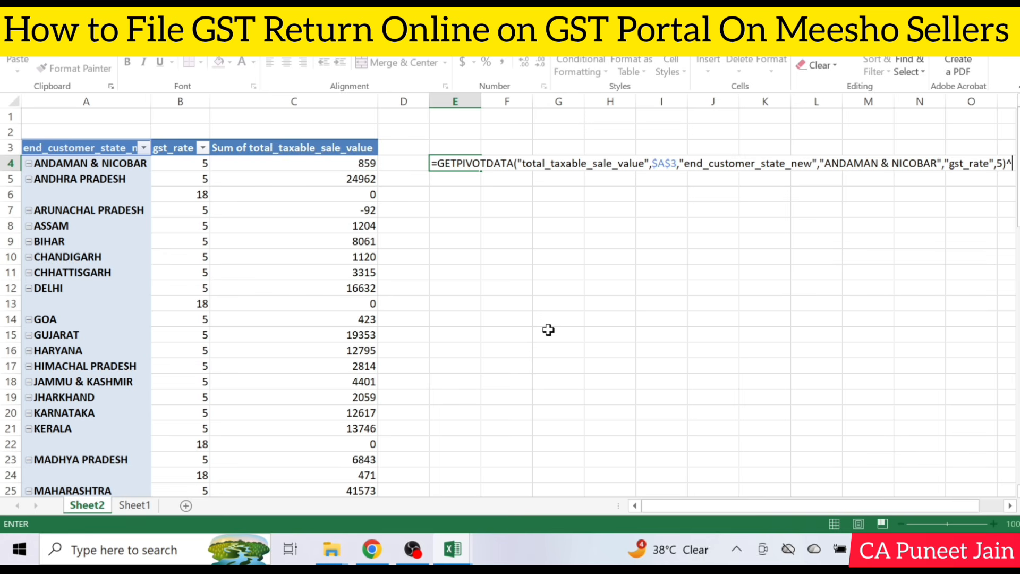
{"action": "key", "text": "Escape"}
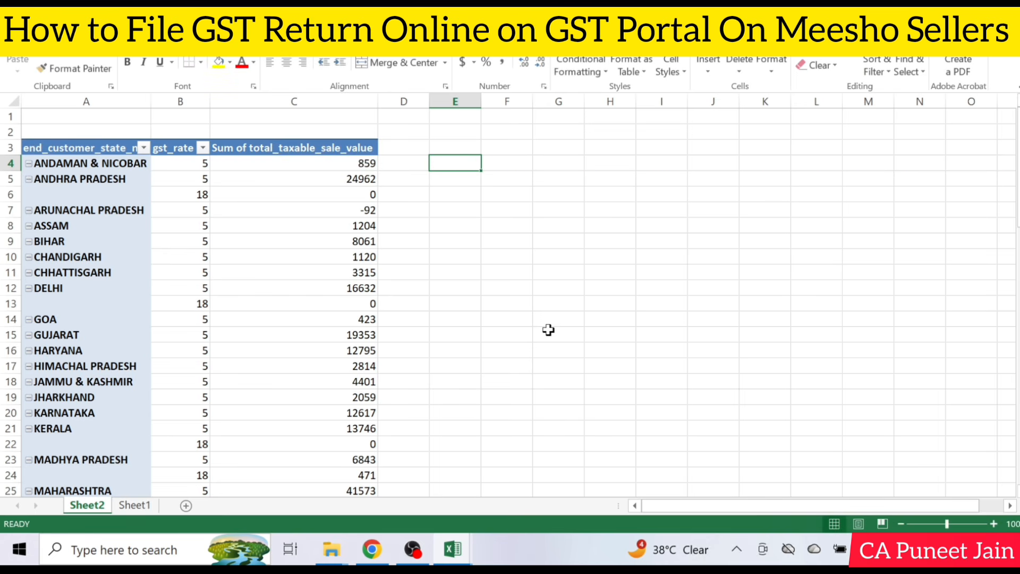
Convert the PivotTable on Sheet2 to static data by copying the whole sheet and pasting it over itself as values
{"action": "left_click", "coordinate": [6, 98]}
{"action": "key", "text": "ctrl+c"}
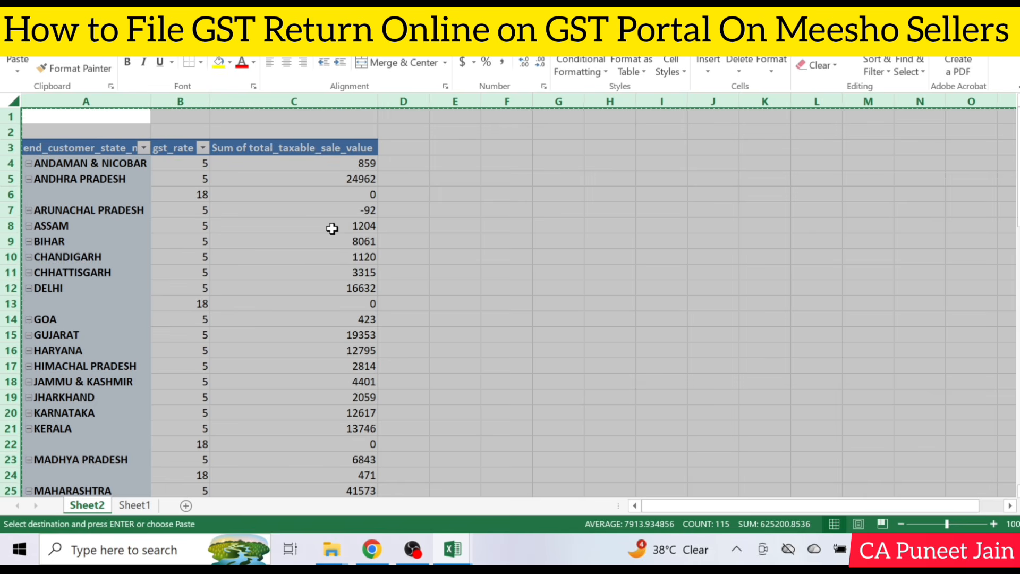
{"action": "key", "text": "ctrl+alt+v"}
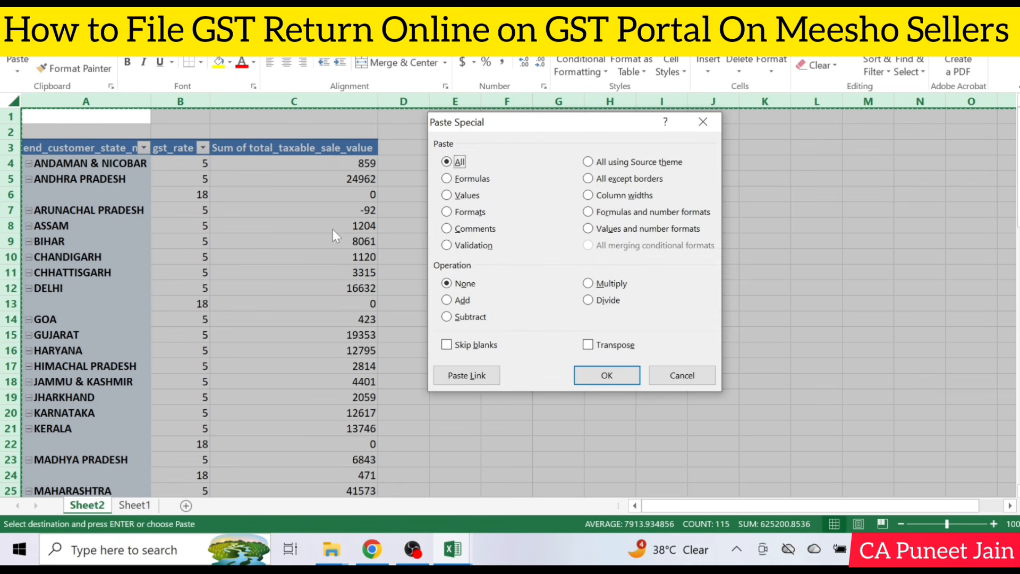
{"action": "key", "text": "v"}
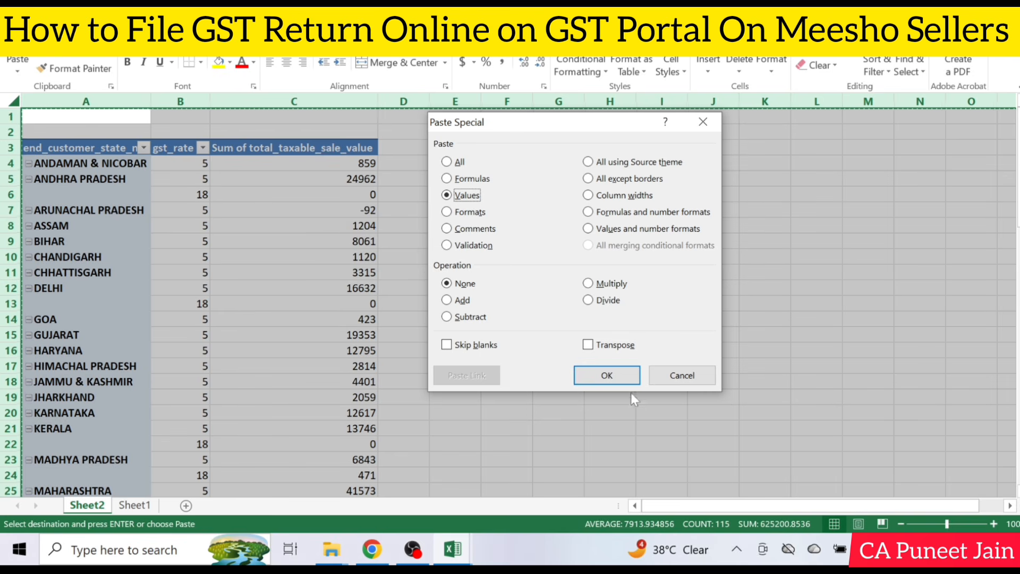
{"action": "left_click", "coordinate": [606, 376]}
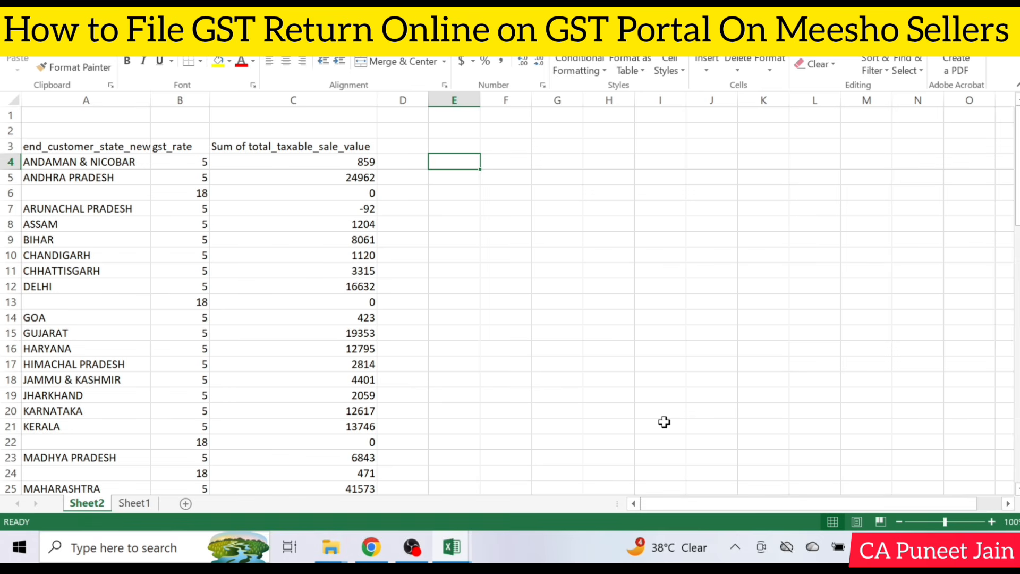
Calculate the GST amount for Andaman & Nicobar in E4 with the formula =C4*B4%
{"action": "type", "text": "="}
{"action": "key", "text": "Left"}
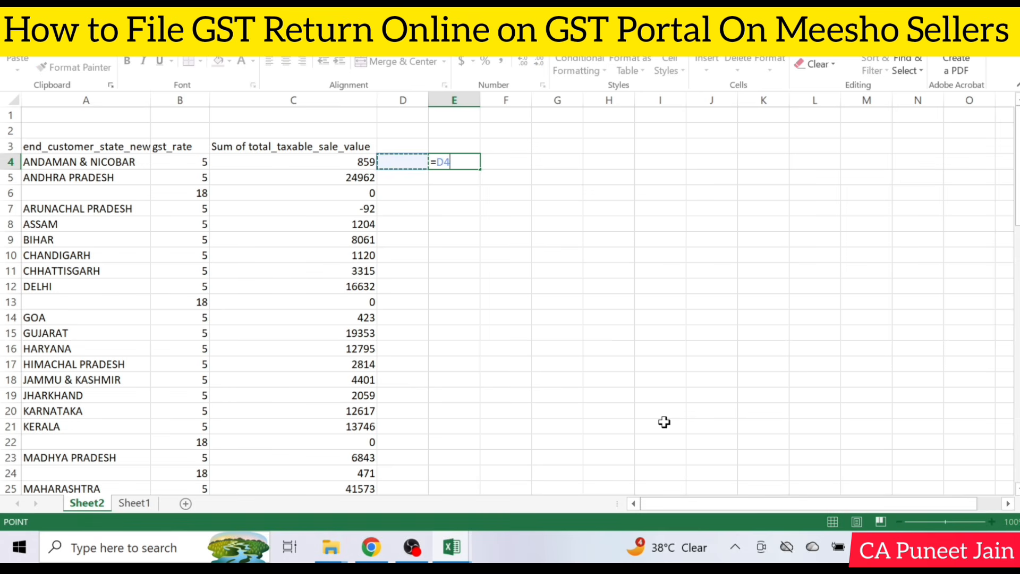
{"action": "key", "text": "Left"}
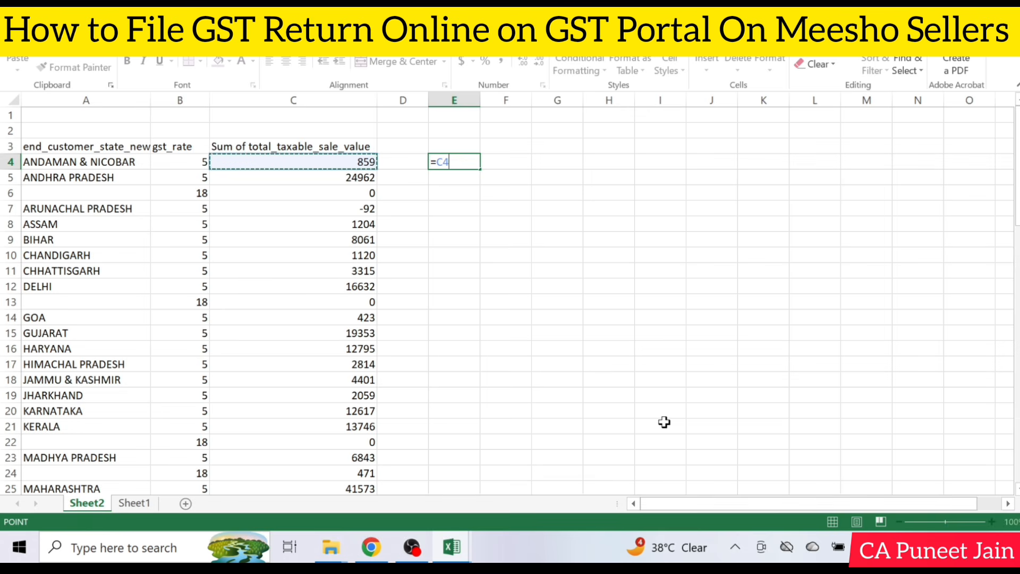
{"action": "type", "text": "*"}
{"action": "key", "text": "Left"}
{"action": "key", "text": "Left"}
{"action": "key", "text": "Left"}
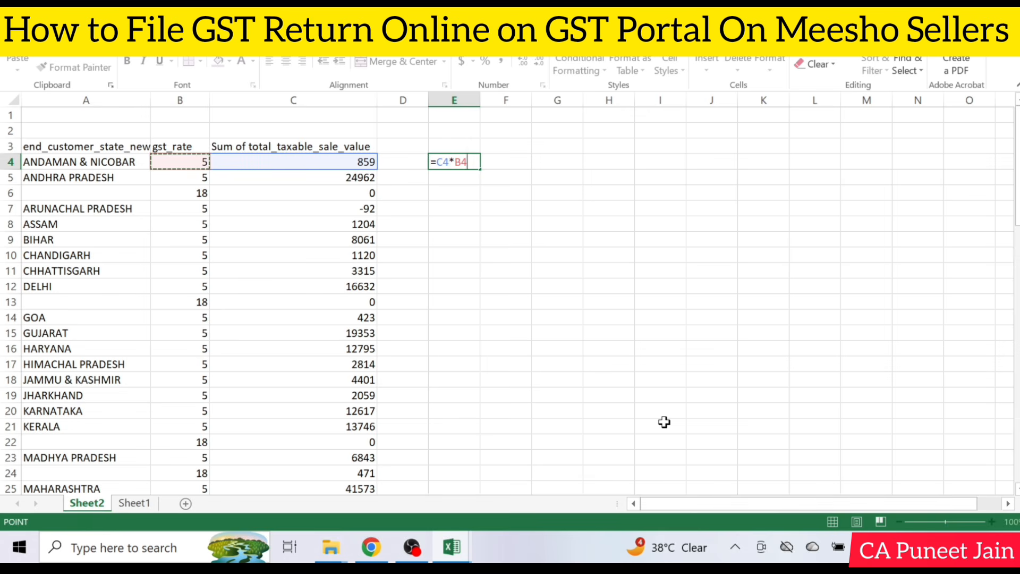
{"action": "type", "text": "%"}
{"action": "key", "text": "Return"}
{"action": "key", "text": "Up"}
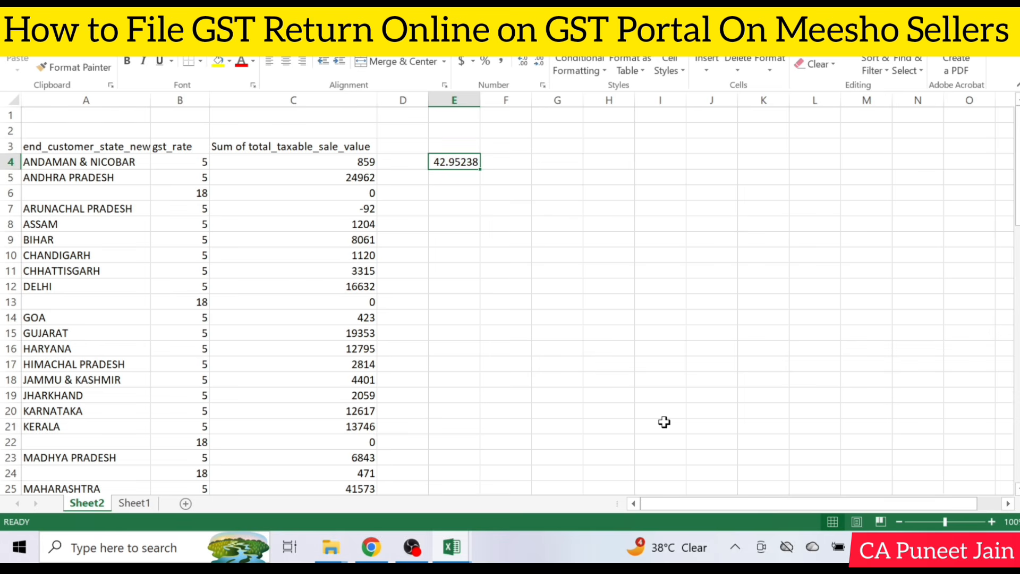
Copy the GST formula from E4 through the rest of column E as far as the West Bengal row, E42
{"action": "key", "text": "ctrl+c"}
{"action": "key", "text": "Left"}
{"action": "key", "text": "Left"}
{"action": "key", "text": "ctrl+Down"}
{"action": "key", "text": "Right"}
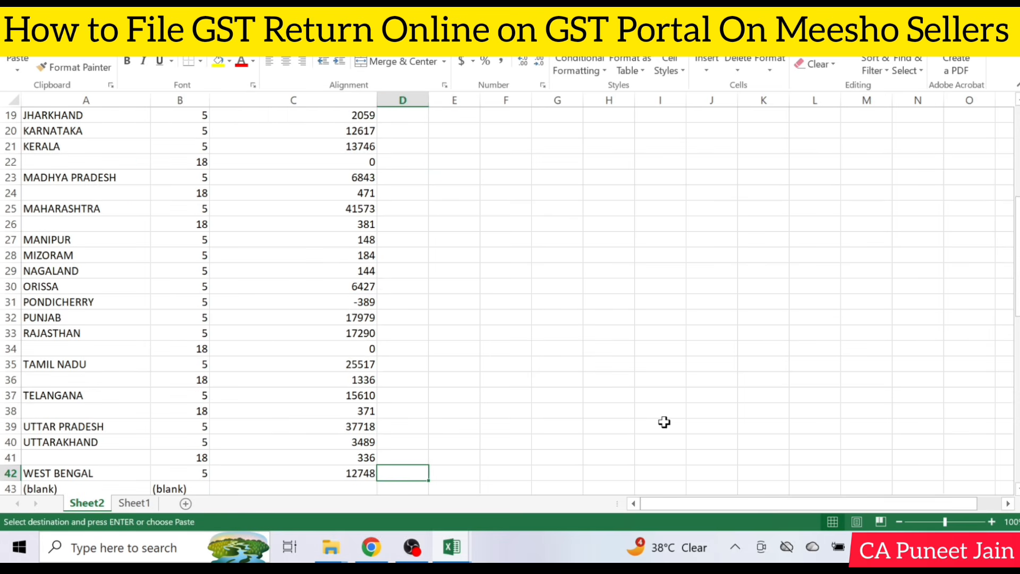
{"action": "key", "text": "Right"}
{"action": "key", "text": "ctrl+shift+Up"}
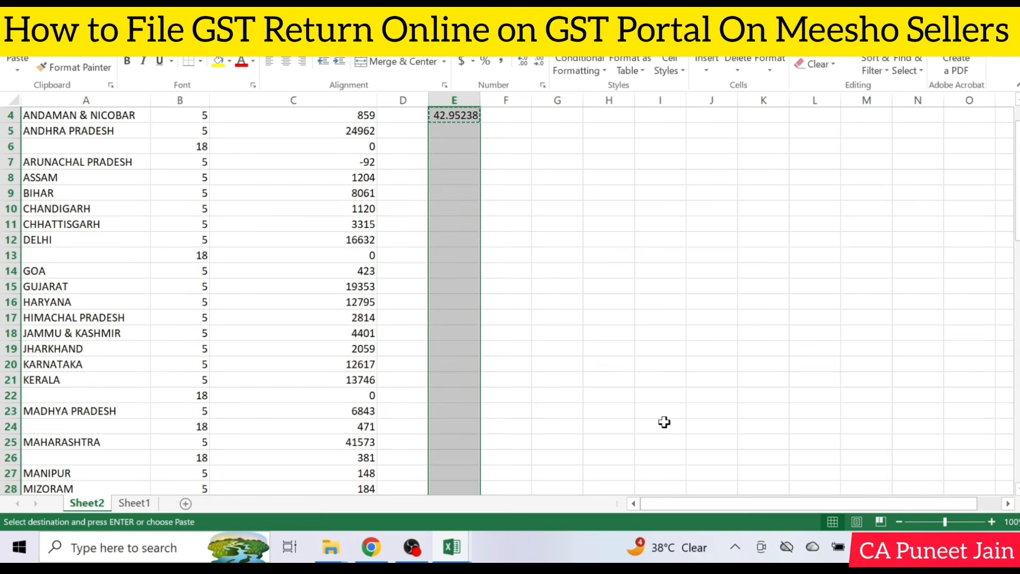
{"action": "key", "text": "ctrl+v"}
Try to get a tax total by copying the Grand Total cell C44 into E44
{"action": "key", "text": "Down"}
{"action": "key", "text": "Down"}
{"action": "key", "text": "Left"}
{"action": "key", "text": "Left"}
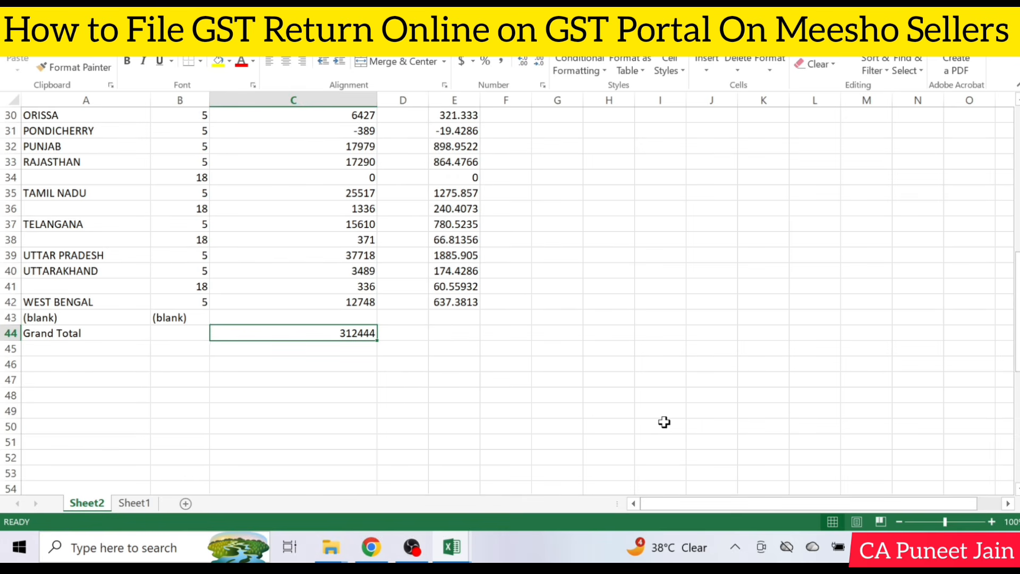
{"action": "key", "text": "ctrl+c"}
{"action": "key", "text": "Right"}
{"action": "key", "text": "Right"}
{"action": "key", "text": "ctrl+v"}
{"action": "key", "text": "Escape"}
Clear the pasted Grand Total values from C44 and E44
{"action": "key", "text": "Left"}
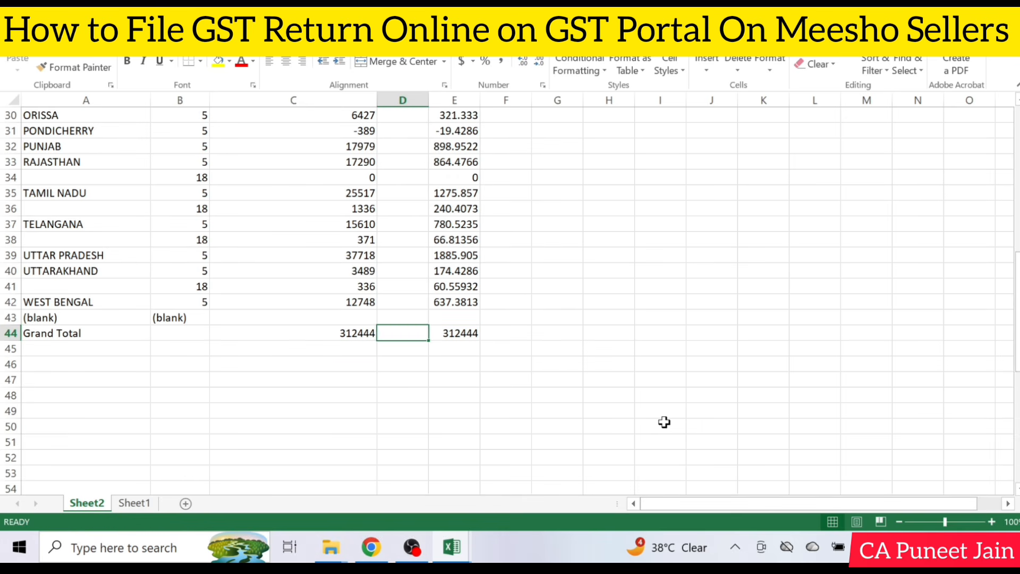
{"action": "key", "text": "Left"}
{"action": "key", "text": "Up"}
{"action": "key", "text": "Down"}
{"action": "key", "text": "Delete"}
{"action": "key", "text": "Right"}
{"action": "key", "text": "Right"}
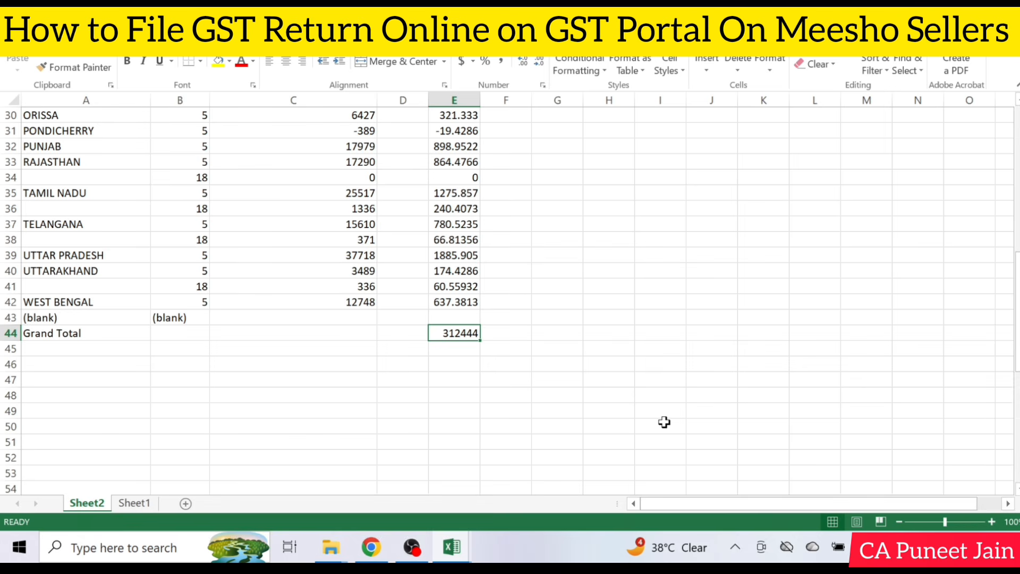
{"action": "key", "text": "Delete"}
Total the taxable values in C43 with a SUM formula over C4:C42
{"action": "key", "text": "Up"}
{"action": "key", "text": "Left"}
{"action": "key", "text": "Left"}
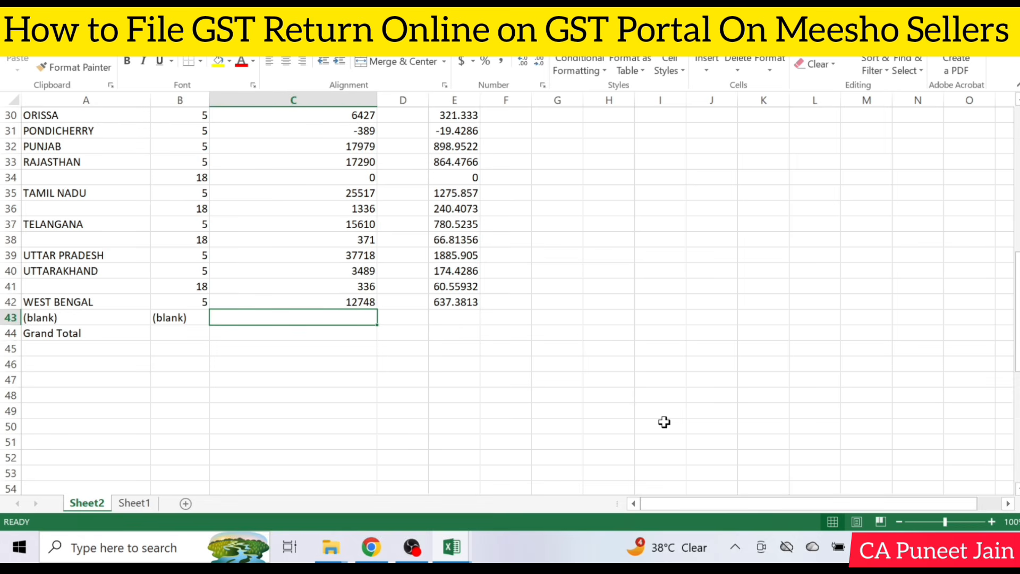
{"action": "type", "text": "Sum("}
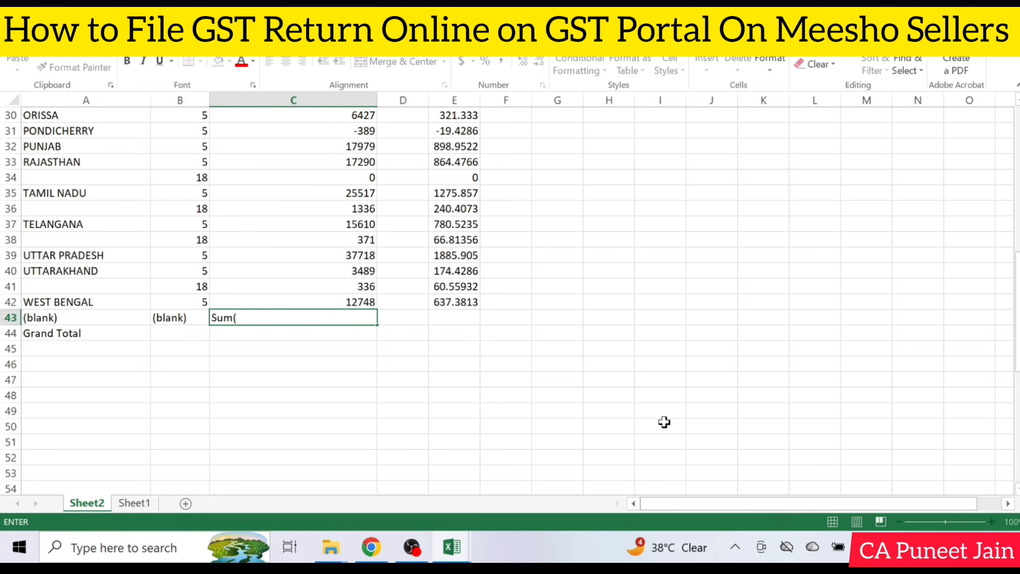
{"action": "key", "text": "Escape"}
{"action": "type", "text": "Sum("}
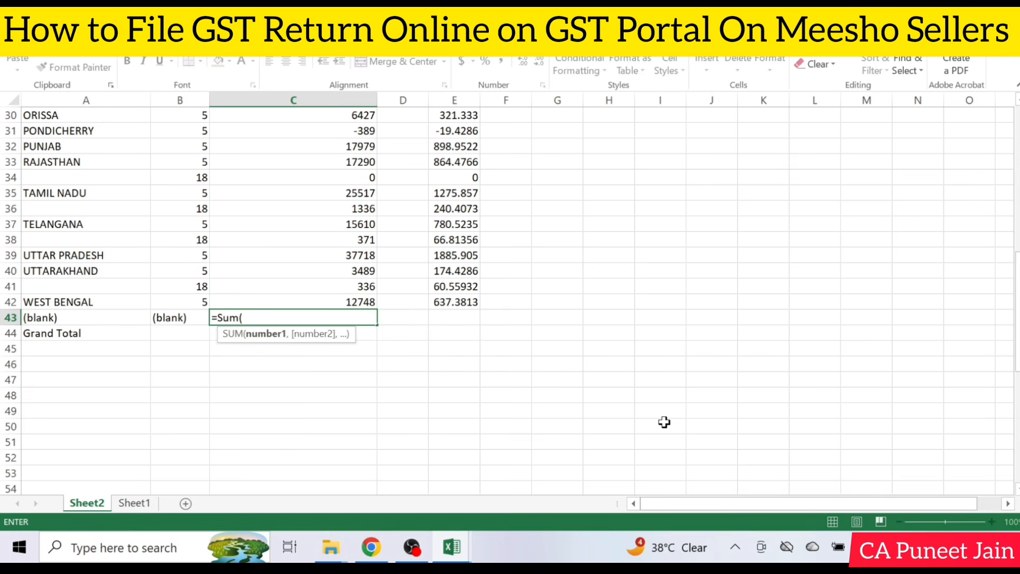
{"action": "key", "text": "Up"}
{"action": "key", "text": "ctrl+Up"}
{"action": "key", "text": "Down"}
{"action": "key", "text": "ctrl+shift+Down"}
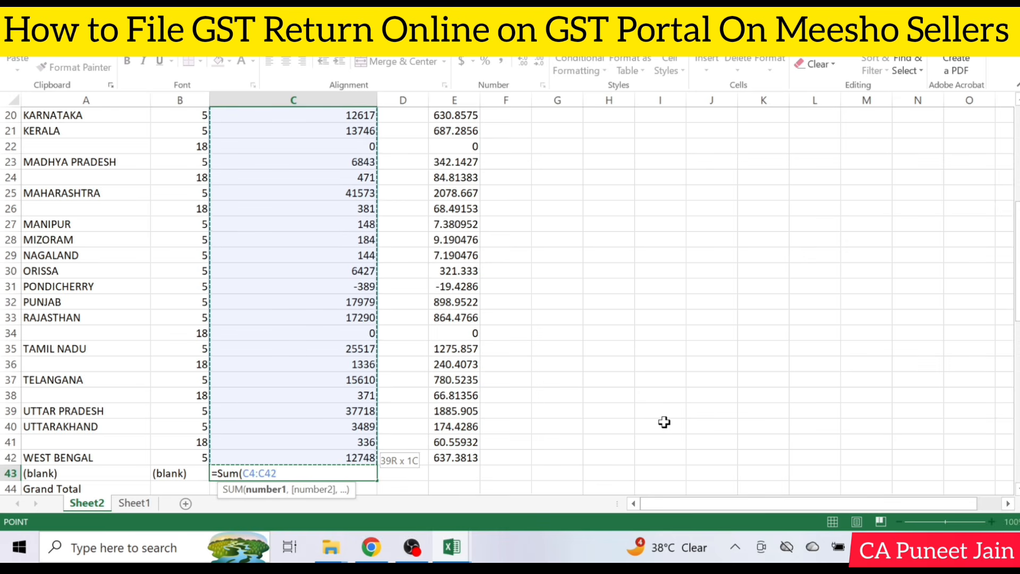
{"action": "key", "text": "Return"}
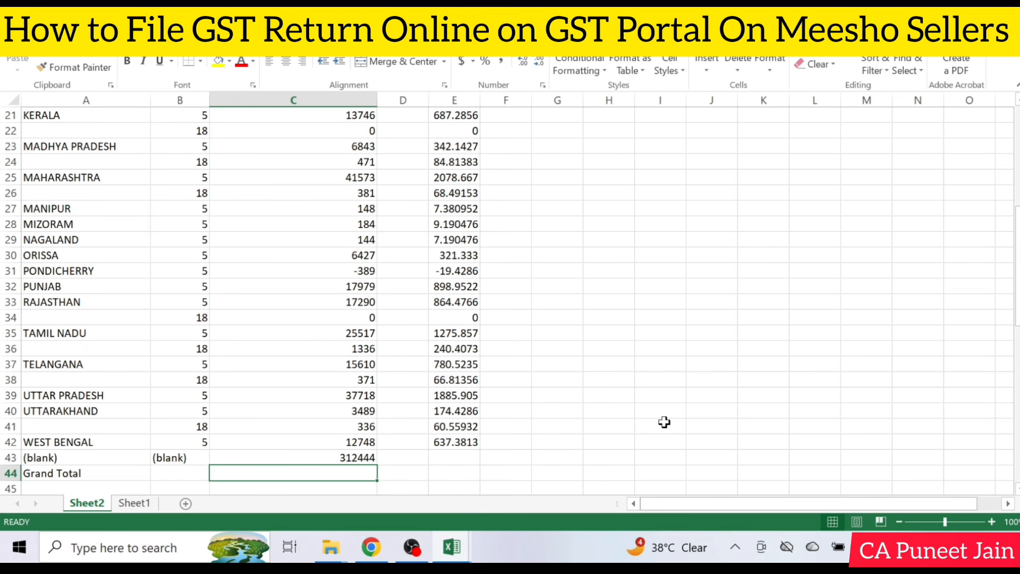
Copy the SUM formula from C43 across to D43 and E43 to total the GST amounts
{"action": "key", "text": "Up"}
{"action": "key", "text": "ctrl+c"}
{"action": "key", "text": "Right"}
{"action": "key", "text": "ctrl+v"}
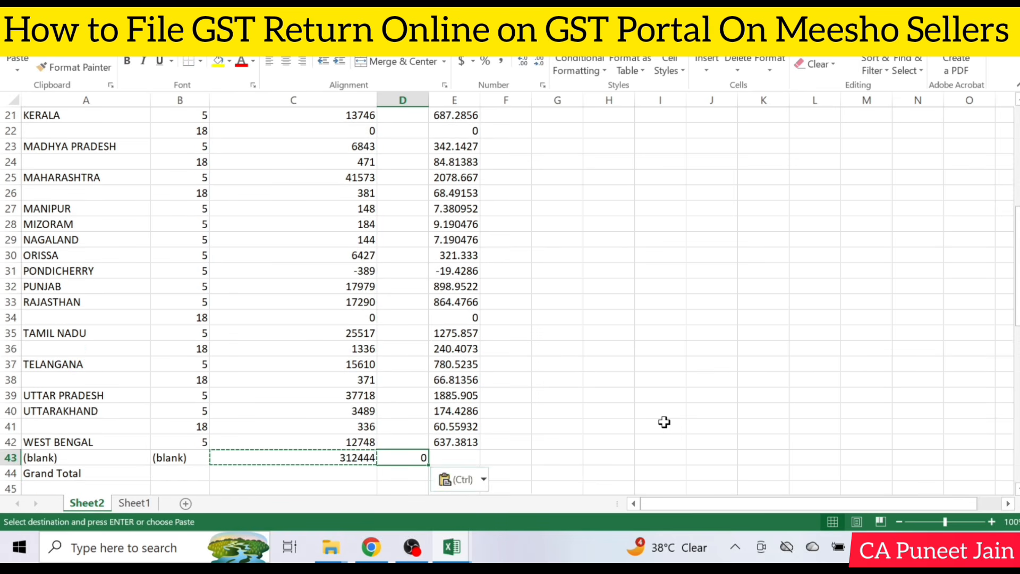
{"action": "key", "text": "ctrl"}
{"action": "key", "text": "ctrl"}
{"action": "key", "text": "Left"}
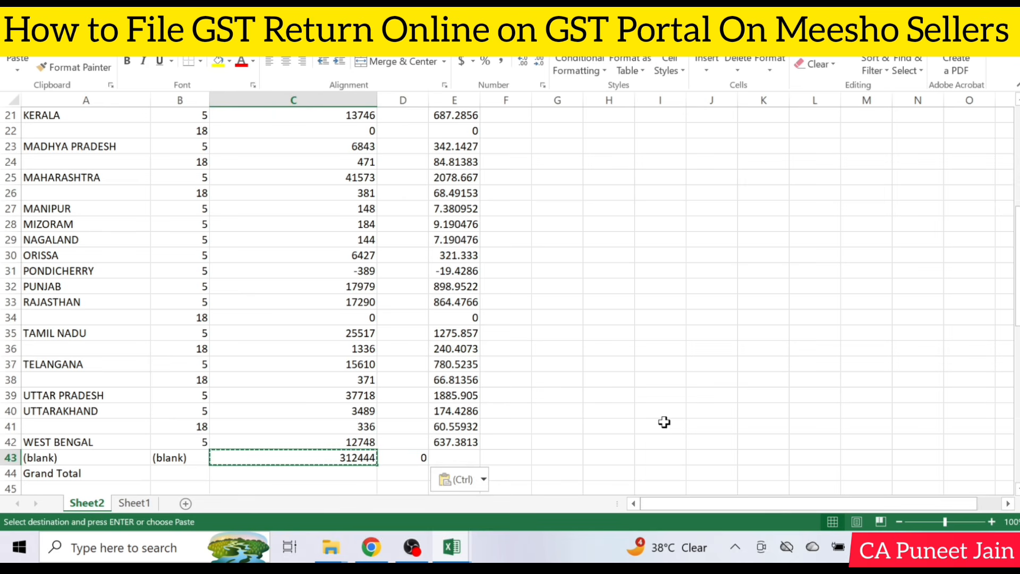
{"action": "key", "text": "Right"}
{"action": "key", "text": "Right"}
{"action": "key", "text": "ctrl+v"}
{"action": "key", "text": "Escape"}
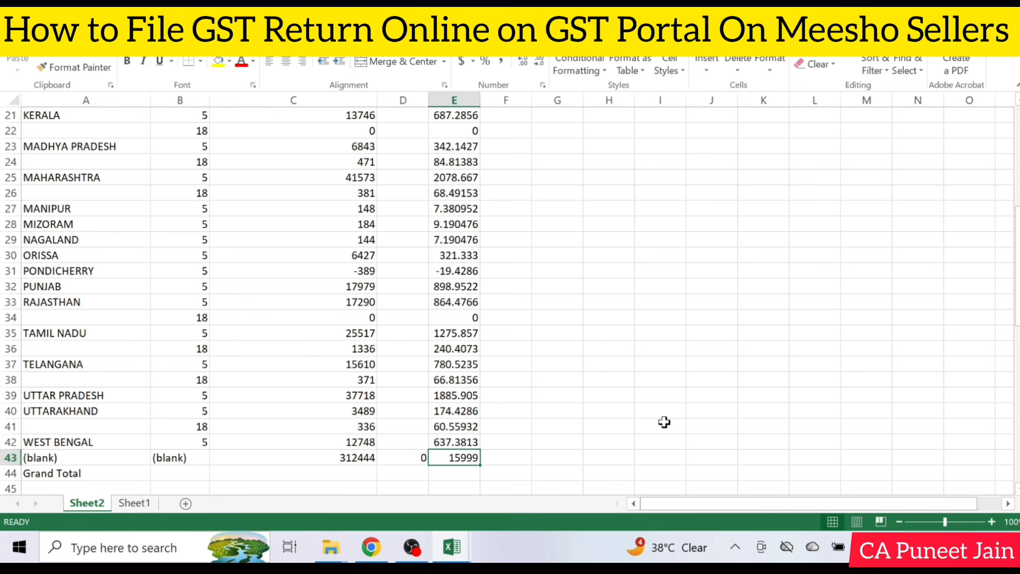
{"action": "scroll", "coordinate": [648, 382], "scroll_direction": "down", "scroll_amount": 1}
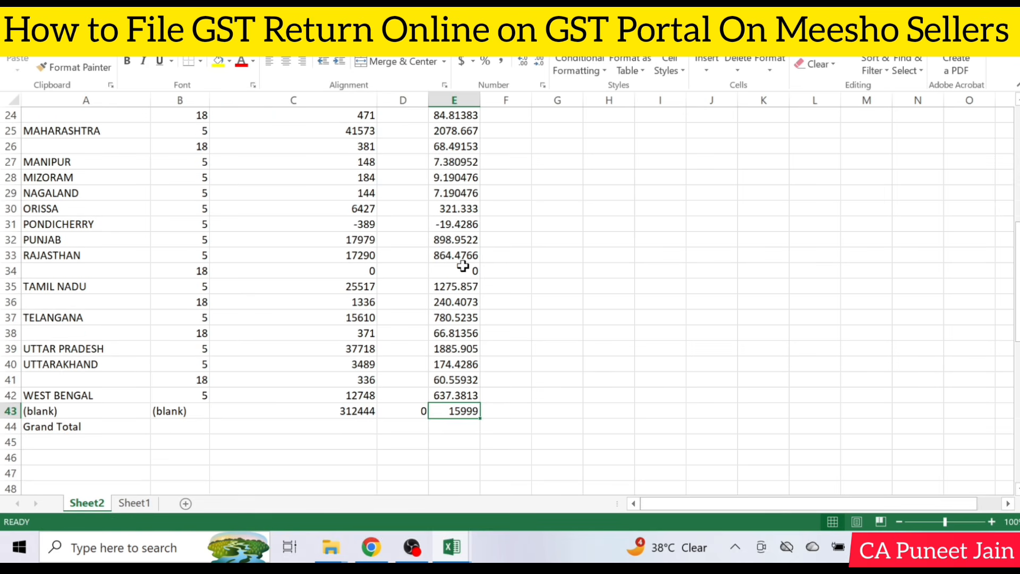
{"action": "scroll", "coordinate": [463, 267], "scroll_direction": "up", "scroll_amount": 1}
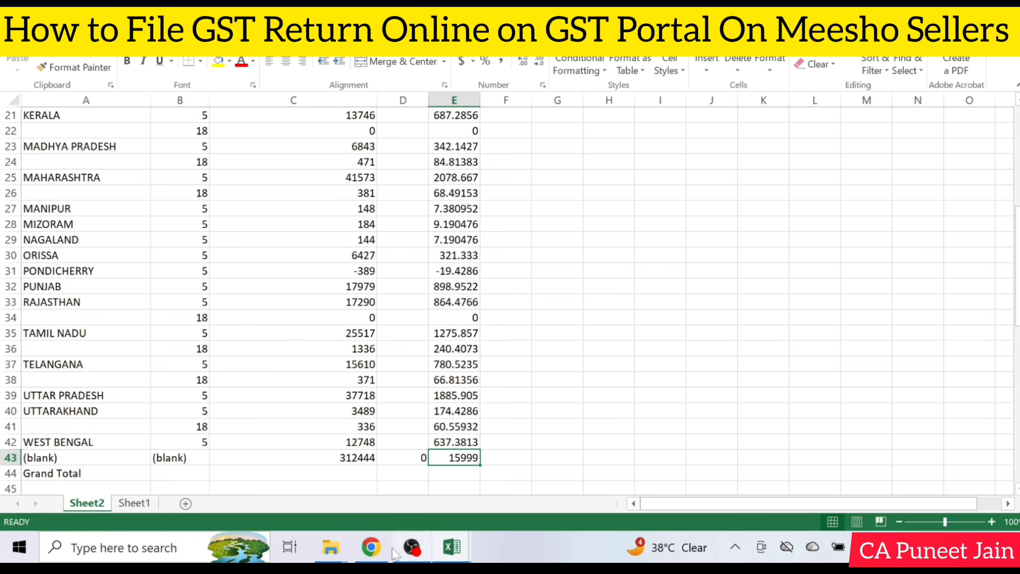
Switch to the GST portal in Chrome and leave the TCS record and table 14 without saving, returning to the GSTR-1 overview
{"action": "left_click", "coordinate": [371, 547]}
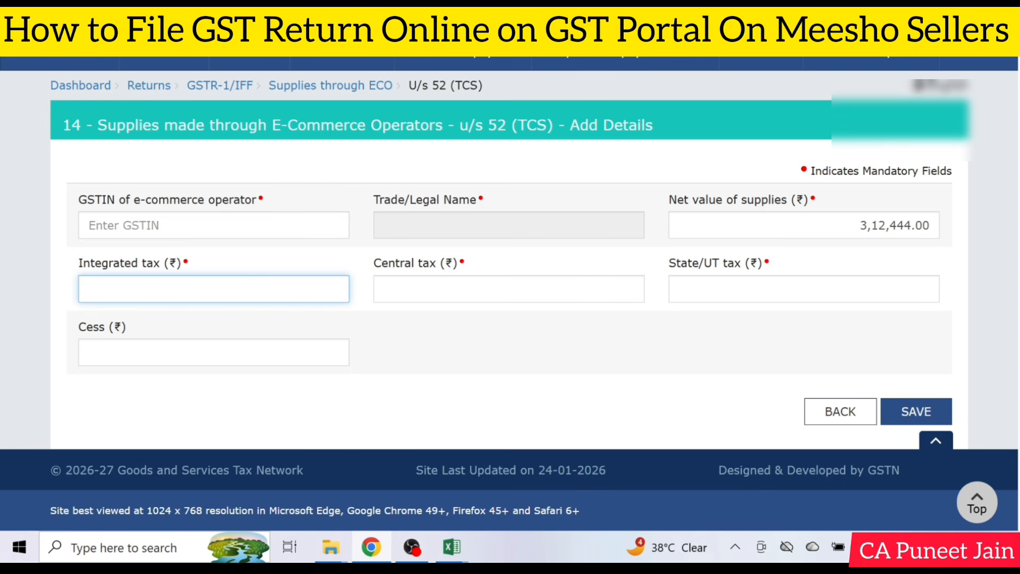
{"action": "left_click", "coordinate": [829, 412]}
{"action": "scroll", "coordinate": [832, 405], "scroll_direction": "down", "scroll_amount": 3}
{"action": "left_click", "coordinate": [792, 258]}
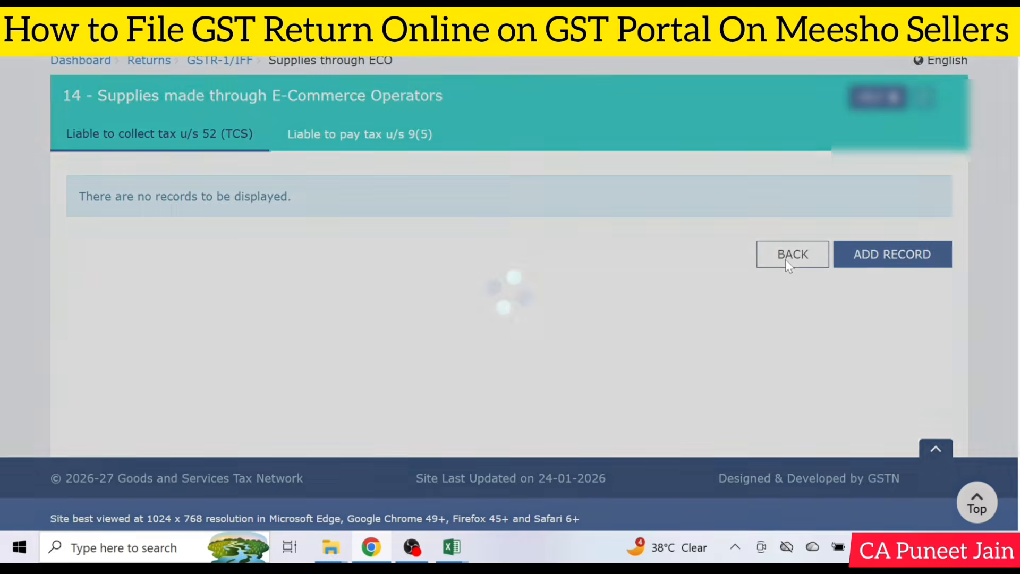
Open table 4A, 4B, 6B, 6C - B2B, SEZ, DE Invoices and start a new invoice record to show its fields
{"action": "scroll", "coordinate": [601, 289], "scroll_direction": "down", "scroll_amount": 4}
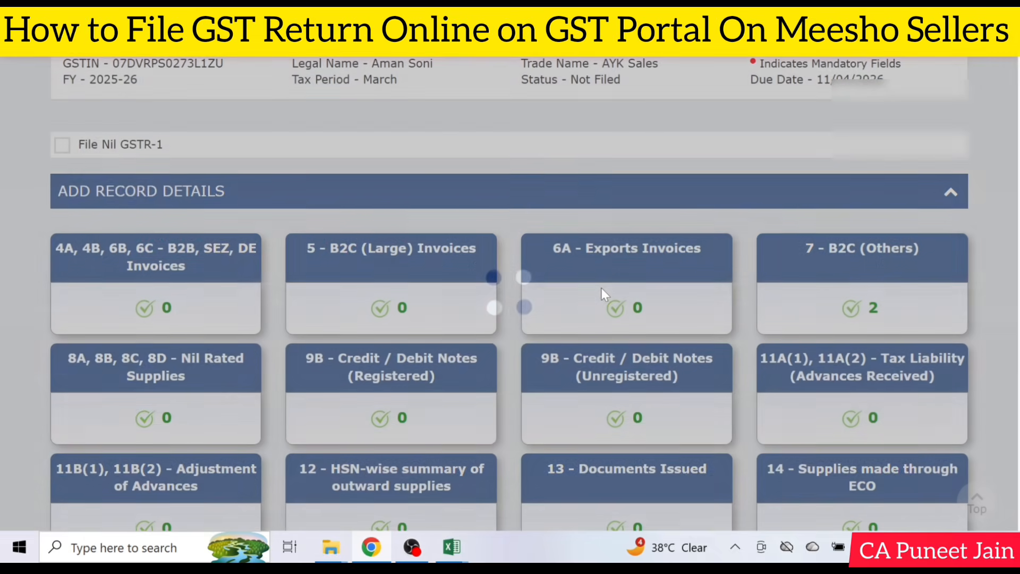
{"action": "scroll", "coordinate": [542, 325], "scroll_direction": "down", "scroll_amount": 2}
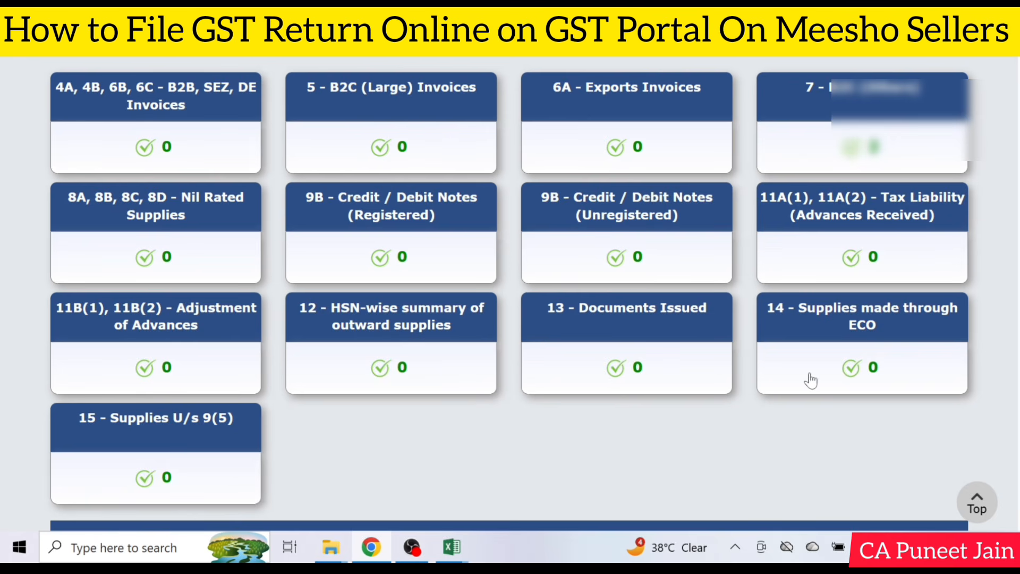
{"action": "left_click", "coordinate": [162, 133]}
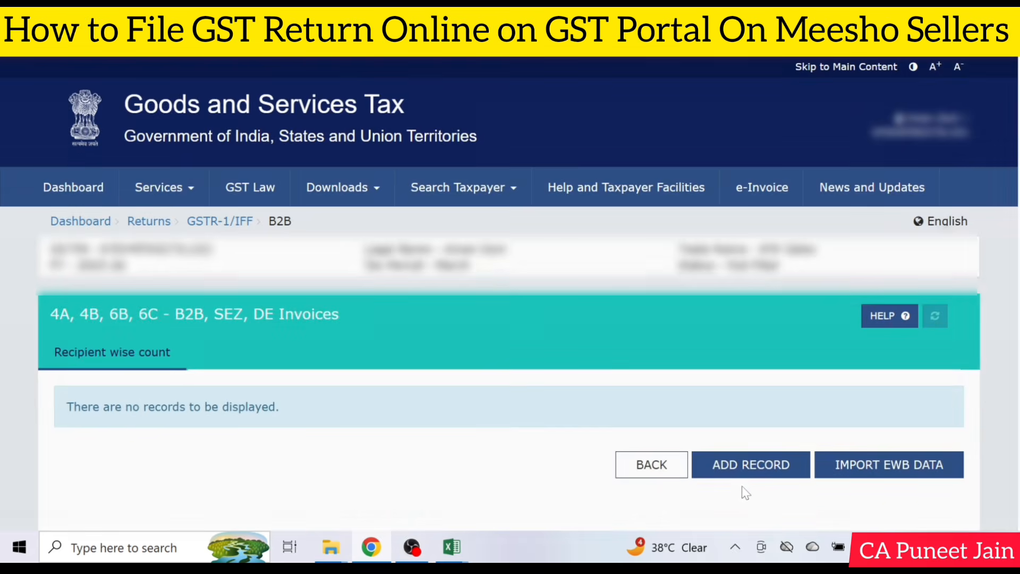
{"action": "left_click", "coordinate": [751, 471]}
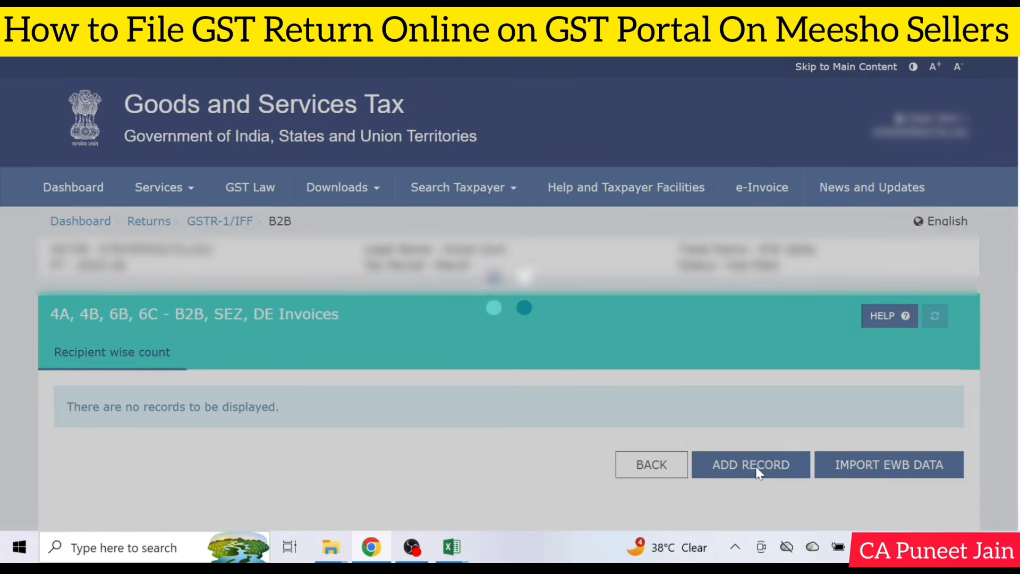
{"action": "scroll", "coordinate": [756, 467], "scroll_direction": "down", "scroll_amount": 2}
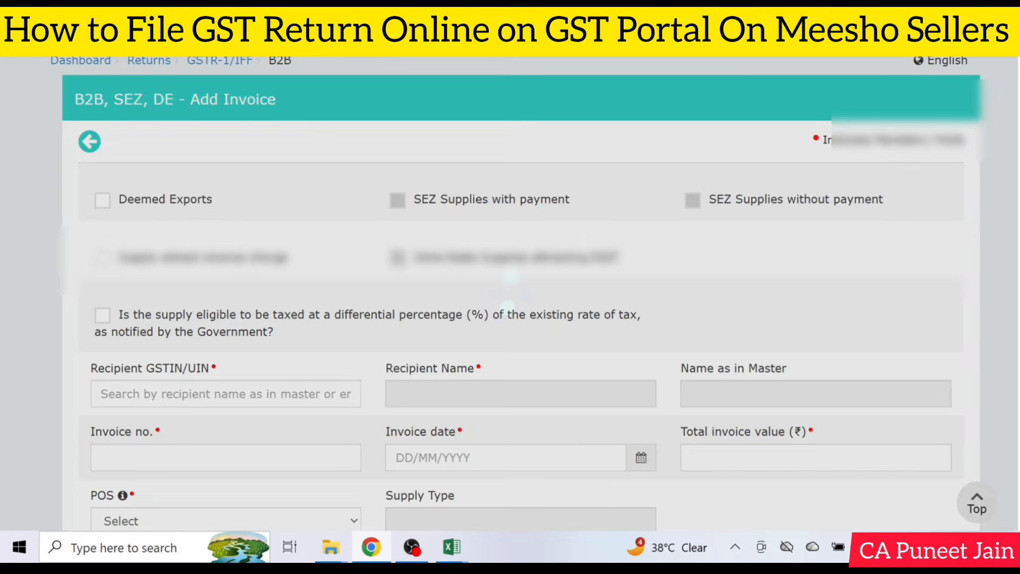
Enter 100 as the taxable value at the 5% rate in the B2B invoice's item details
{"action": "scroll", "coordinate": [756, 466], "scroll_direction": "down", "scroll_amount": 3}
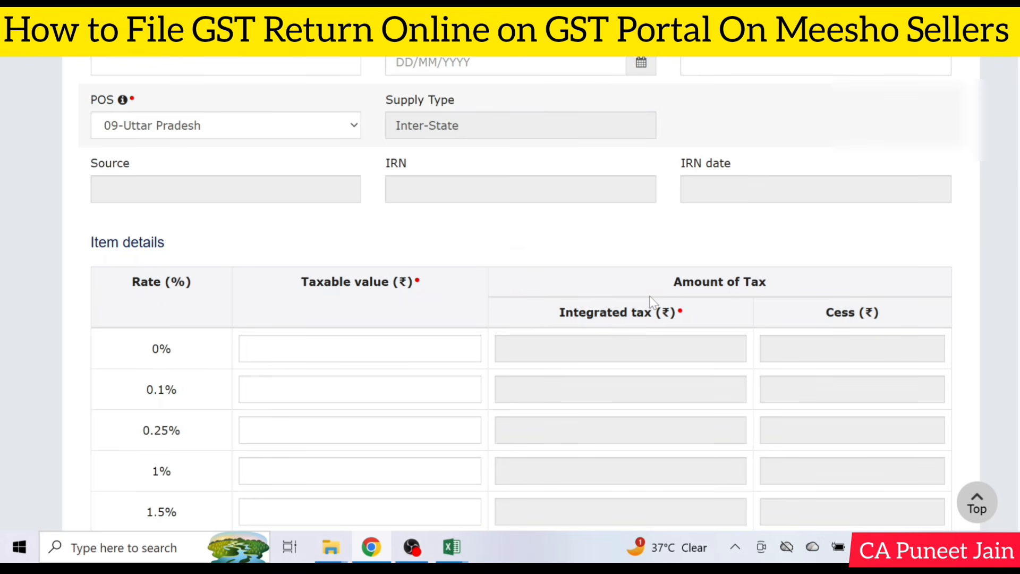
{"action": "scroll", "coordinate": [873, 161], "scroll_direction": "up", "scroll_amount": 1}
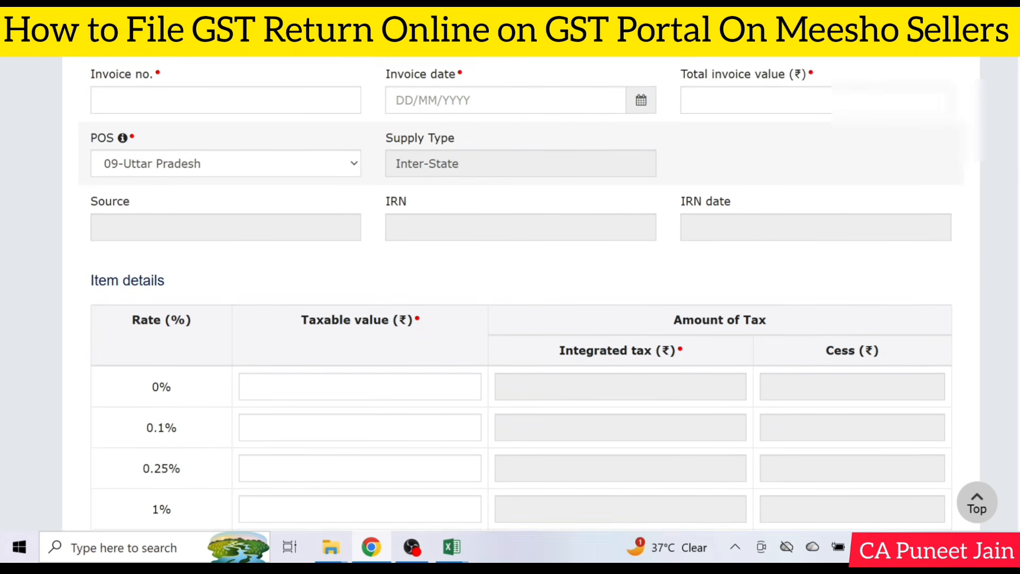
{"action": "left_click", "coordinate": [838, 111]}
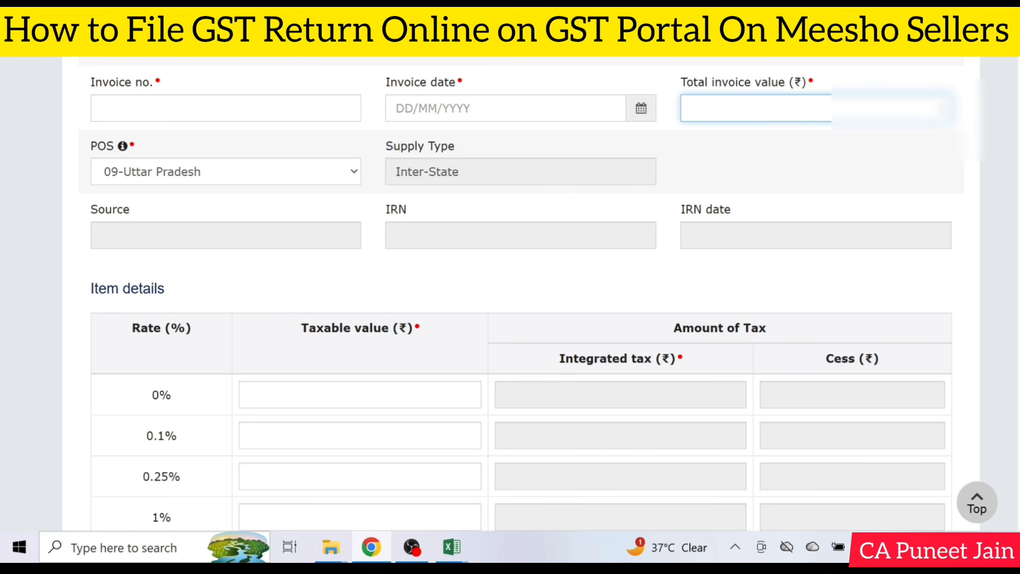
{"action": "scroll", "coordinate": [1010, 372], "scroll_direction": "down", "scroll_amount": 8}
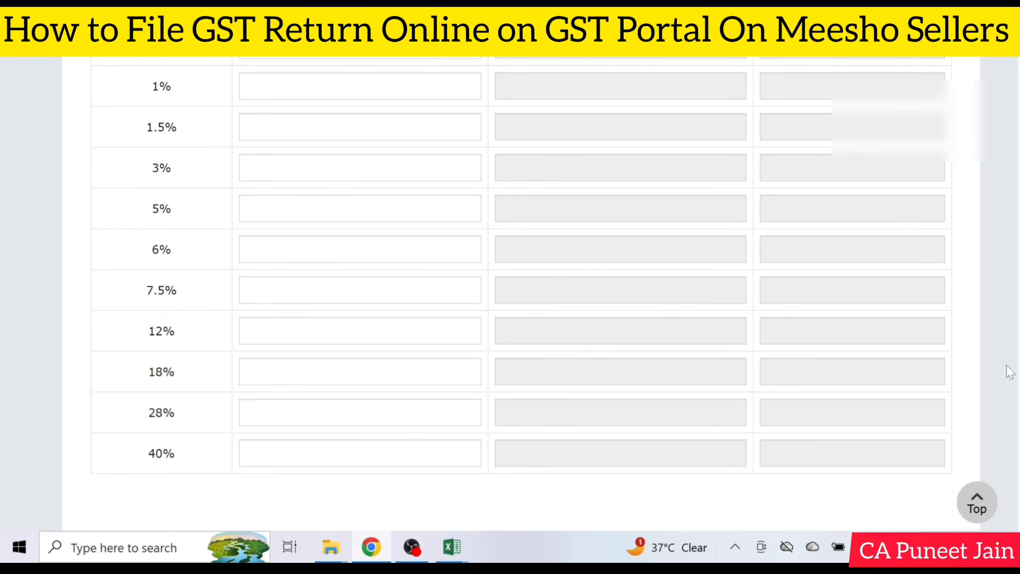
{"action": "left_click", "coordinate": [470, 372]}
{"action": "left_click", "coordinate": [470, 209]}
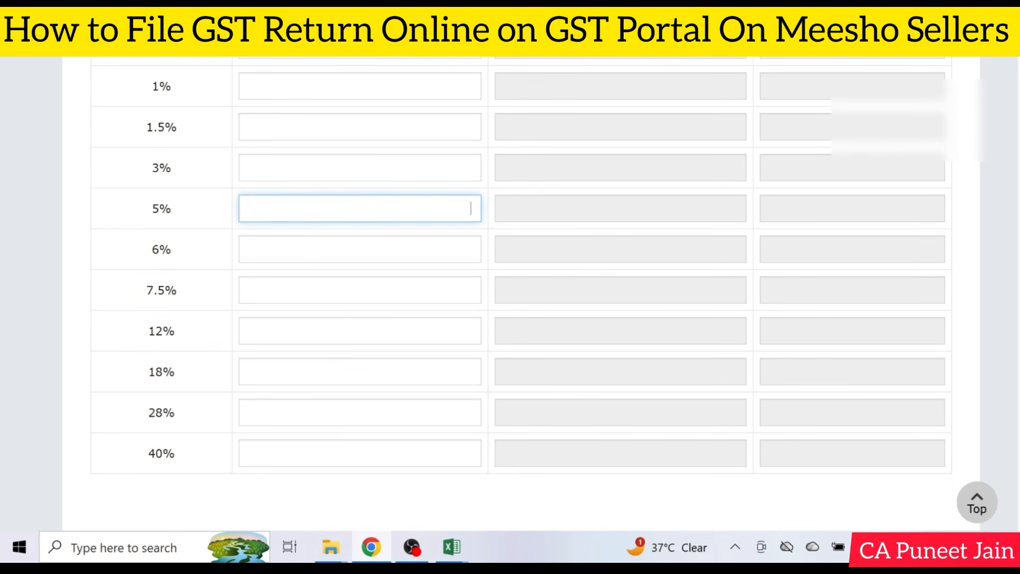
{"action": "type", "text": "100"}
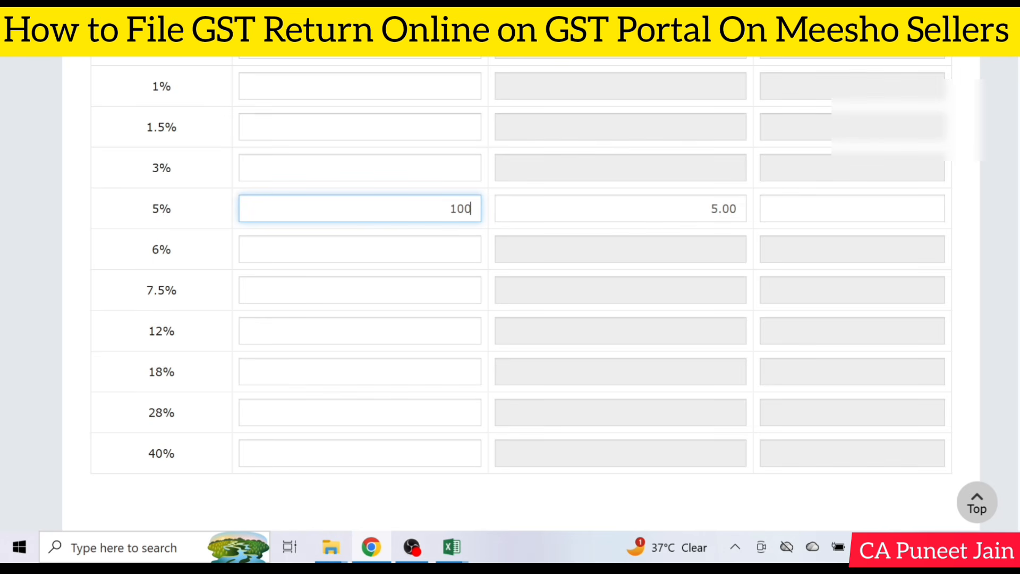
Set the B2B invoice's total invoice value to 105
{"action": "scroll", "coordinate": [798, 303], "scroll_direction": "up", "scroll_amount": 7}
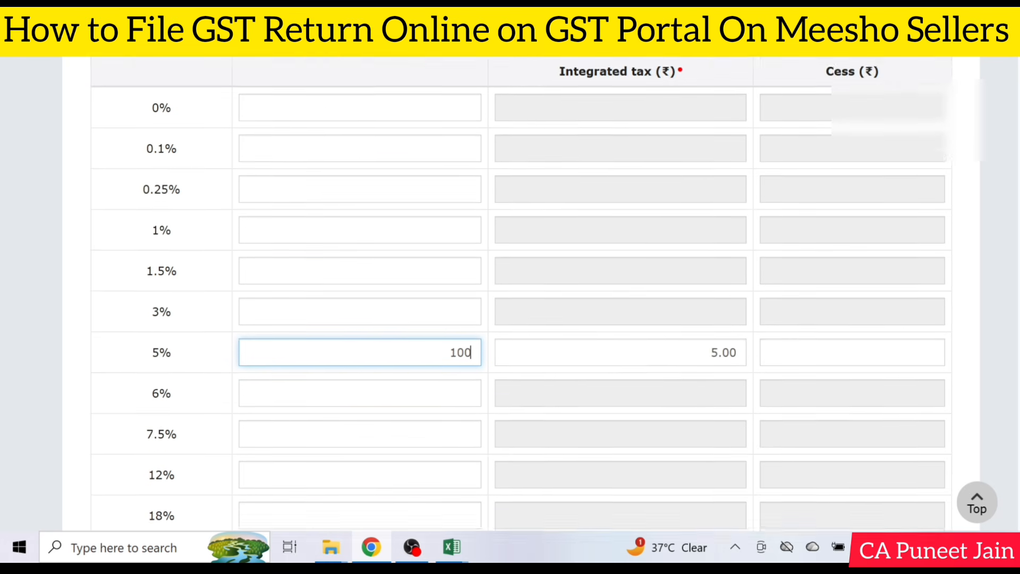
{"action": "scroll", "coordinate": [808, 160], "scroll_direction": "up", "scroll_amount": 2}
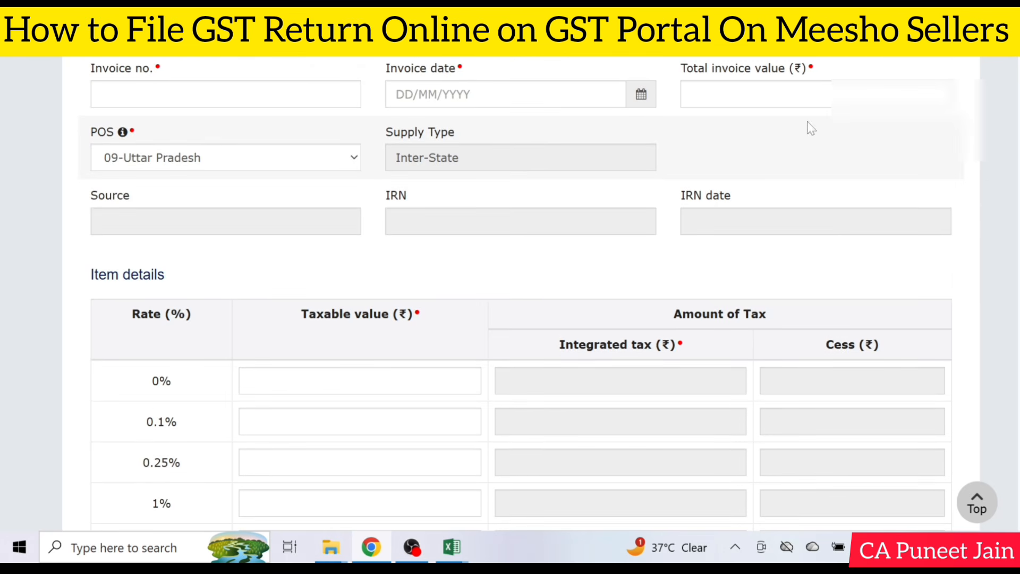
{"action": "left_click", "coordinate": [808, 96]}
{"action": "type", "text": "105"}
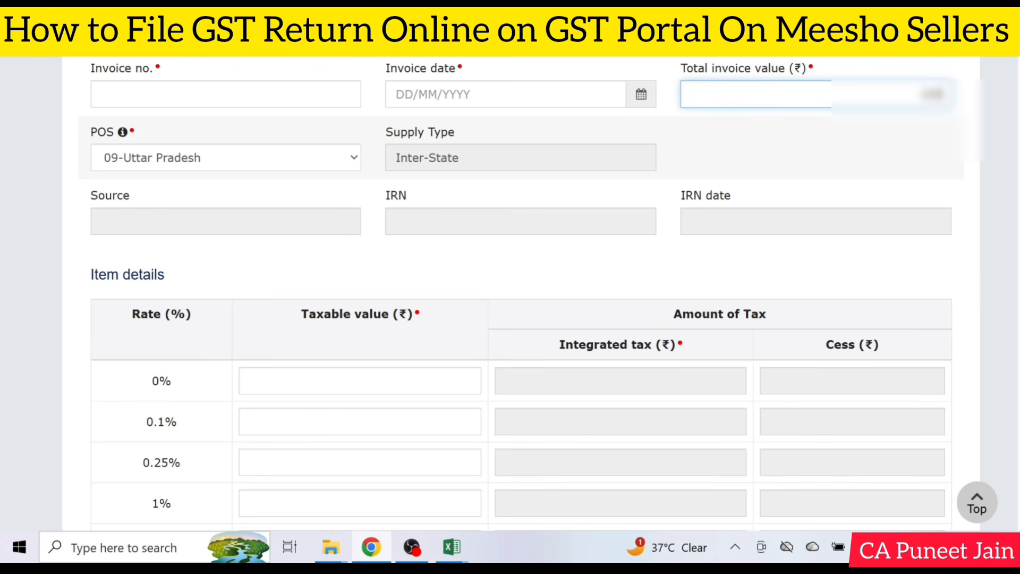
{"action": "left_click", "coordinate": [849, 147]}
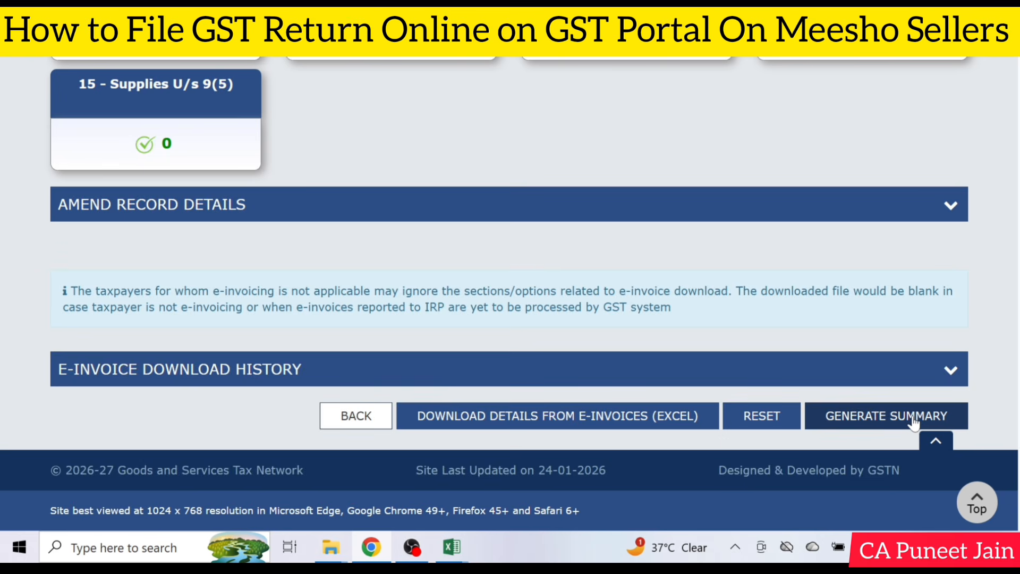
Generate the GSTR-1 summary and proceed through it to the statement filing page
{"action": "left_click", "coordinate": [913, 419]}
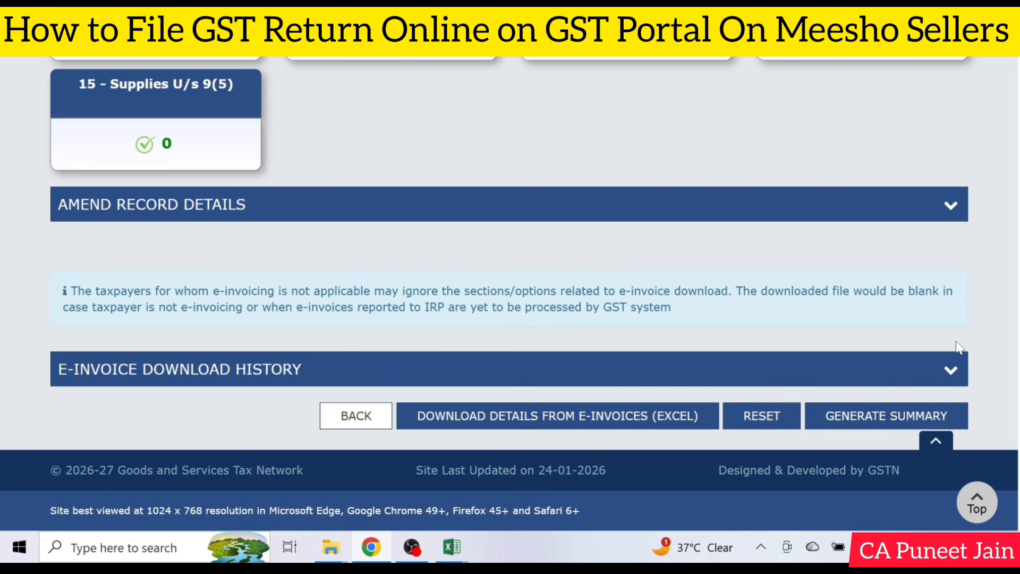
{"action": "left_click", "coordinate": [889, 419]}
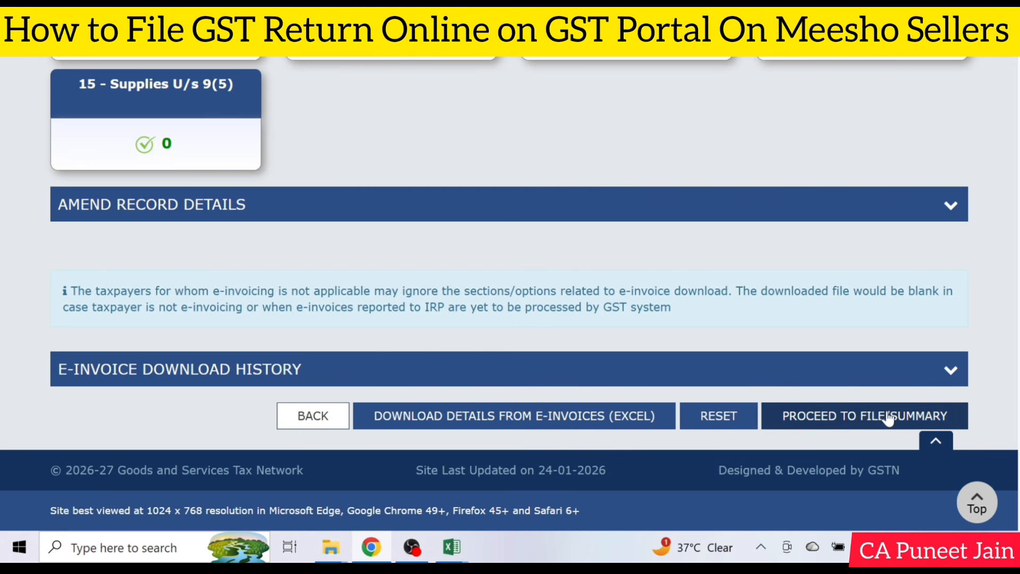
{"action": "left_click", "coordinate": [889, 418]}
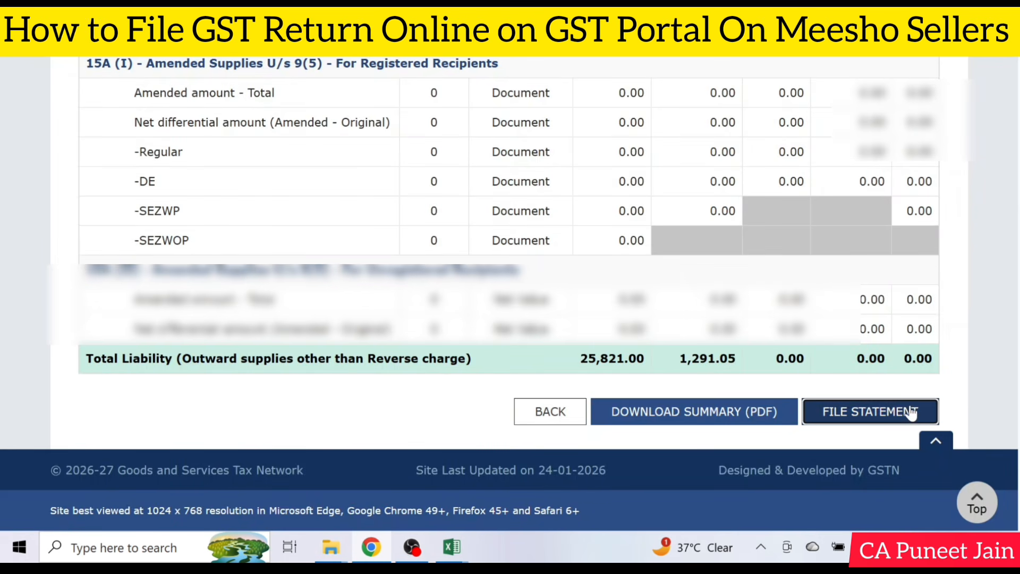
{"action": "left_click", "coordinate": [911, 412]}
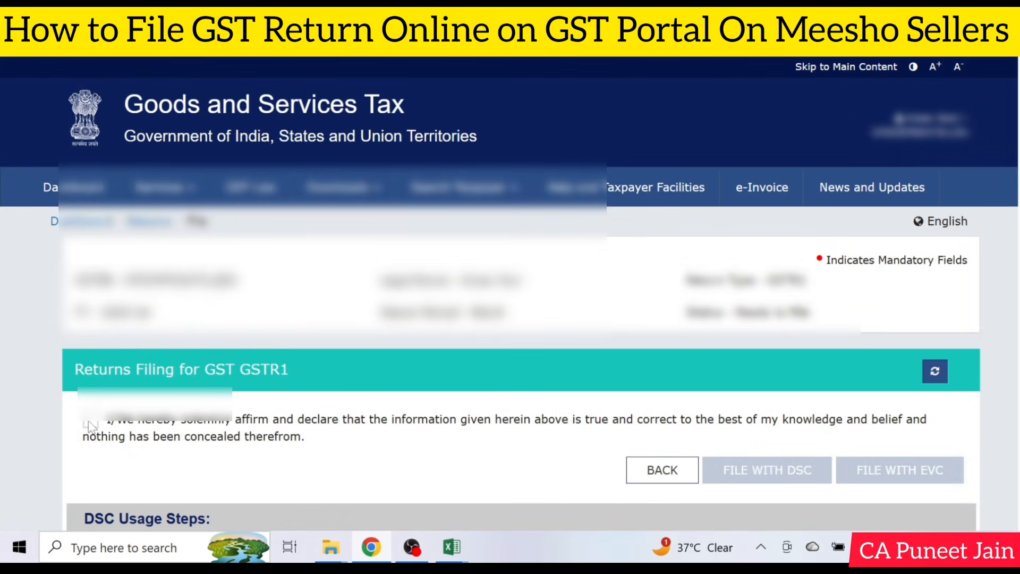
Accept the declaration that the information is true and correct, and select the authorised signatory for the GSTR-1 filing
{"action": "left_click", "coordinate": [89, 423]}
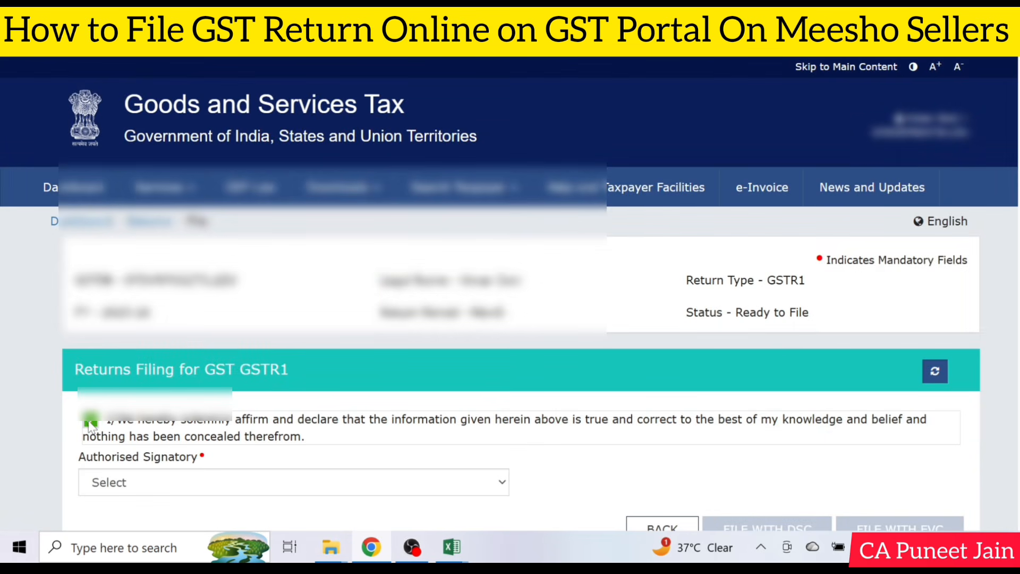
{"action": "scroll", "coordinate": [324, 489], "scroll_direction": "down", "scroll_amount": 2}
{"action": "left_click", "coordinate": [268, 406]}
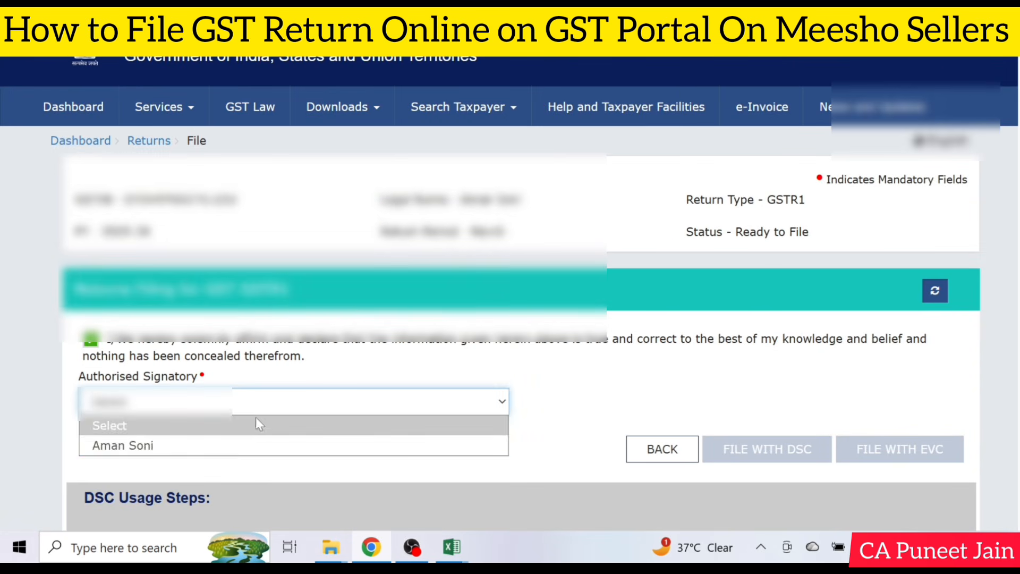
{"action": "left_click", "coordinate": [297, 445]}
{"action": "left_click", "coordinate": [729, 378]}
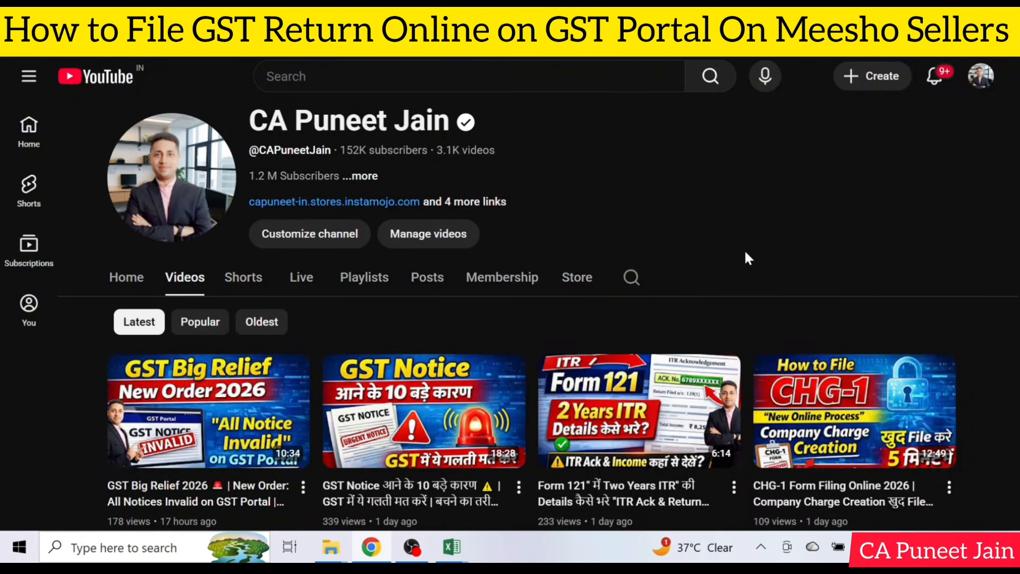
{"action": "scroll", "coordinate": [745, 250], "scroll_direction": "down", "scroll_amount": 3}
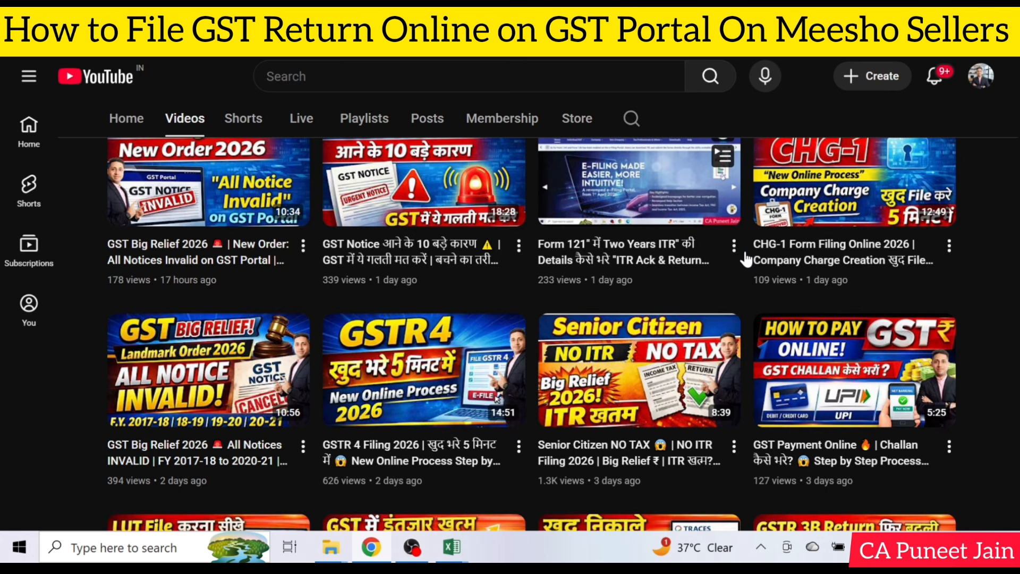
{"action": "scroll", "coordinate": [746, 259], "scroll_direction": "down", "scroll_amount": 3}
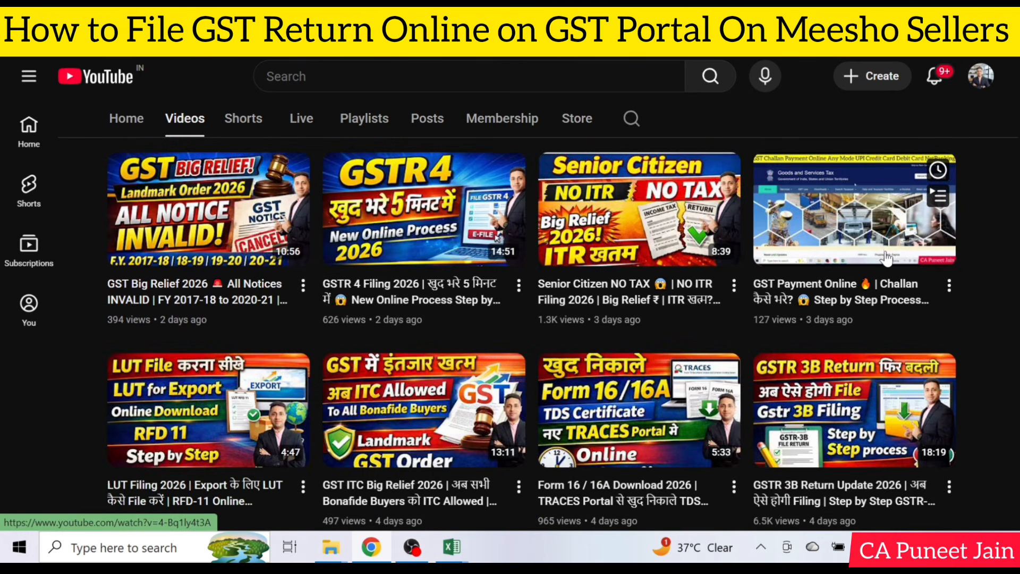
{"action": "scroll", "coordinate": [897, 273], "scroll_direction": "down", "scroll_amount": 3}
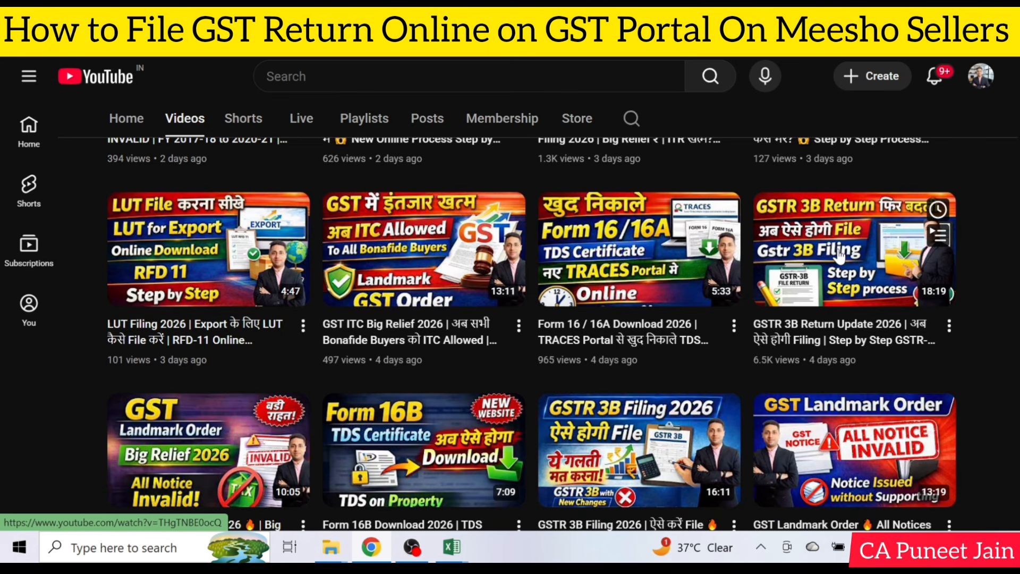